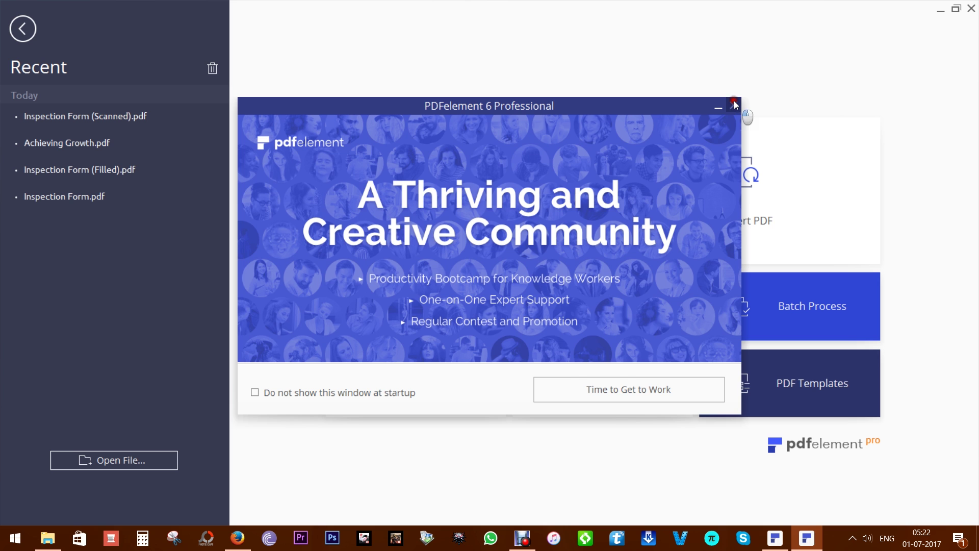
- Dismiss the PDFelement welcome window and bring up the PDFelement 6 release page in Firefox
{"action": "left_click", "coordinate": [735, 103]}
{"action": "left_click", "coordinate": [248, 545]}
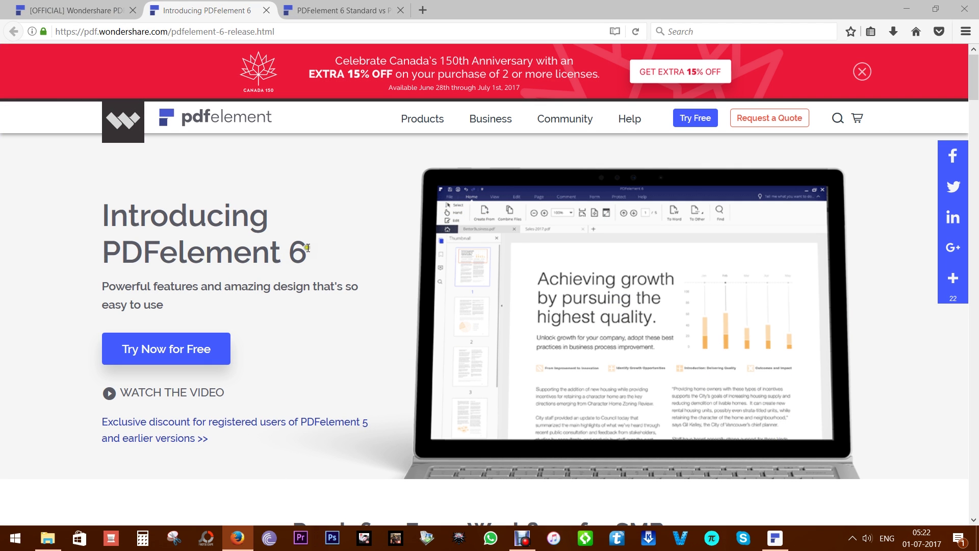
{"action": "left_click_drag", "start_coordinate": [308, 248], "coordinate": [103, 252]}
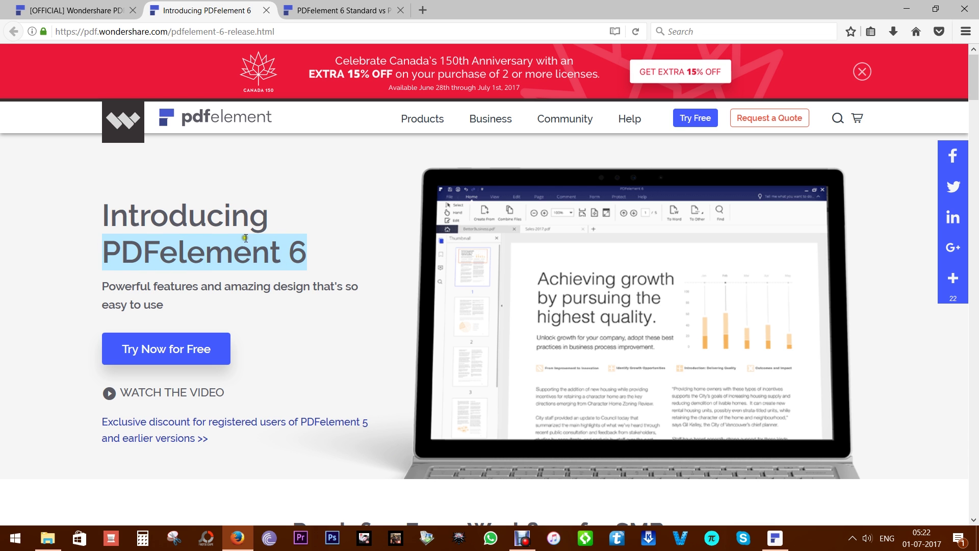
{"action": "left_click", "coordinate": [316, 253]}
- Scroll through the release page's feature sections and comparison table, then return to the top
{"action": "scroll", "coordinate": [316, 258], "scroll_direction": "down", "scroll_amount": 2}
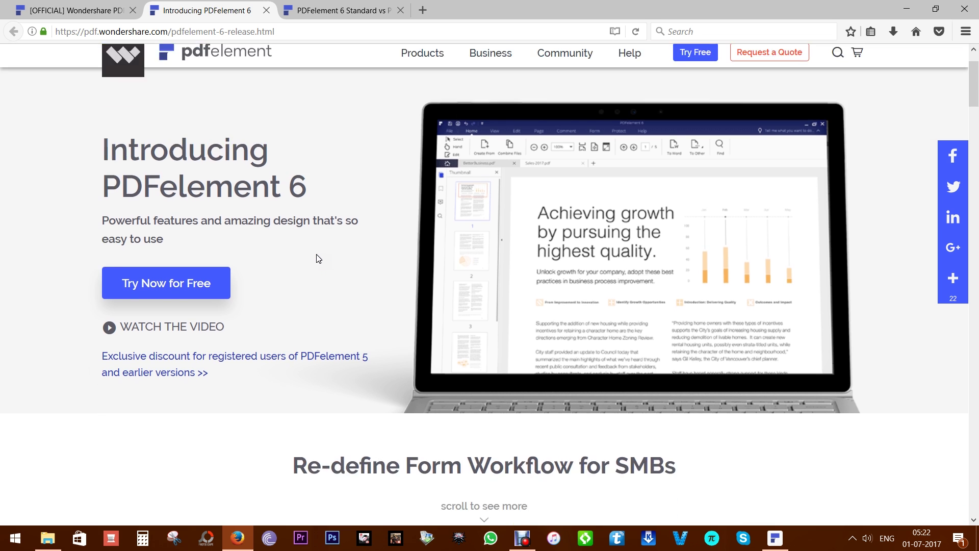
{"action": "scroll", "coordinate": [316, 257], "scroll_direction": "down", "scroll_amount": 6}
{"action": "scroll", "coordinate": [317, 257], "scroll_direction": "down", "scroll_amount": 2}
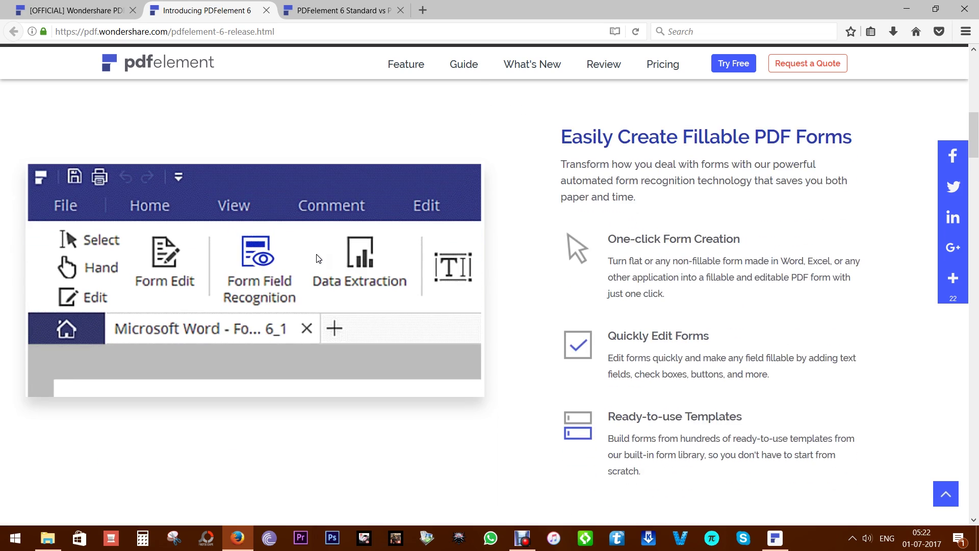
{"action": "scroll", "coordinate": [316, 257], "scroll_direction": "down", "scroll_amount": 5}
{"action": "scroll", "coordinate": [317, 258], "scroll_direction": "down", "scroll_amount": 4}
{"action": "scroll", "coordinate": [316, 258], "scroll_direction": "down", "scroll_amount": 6}
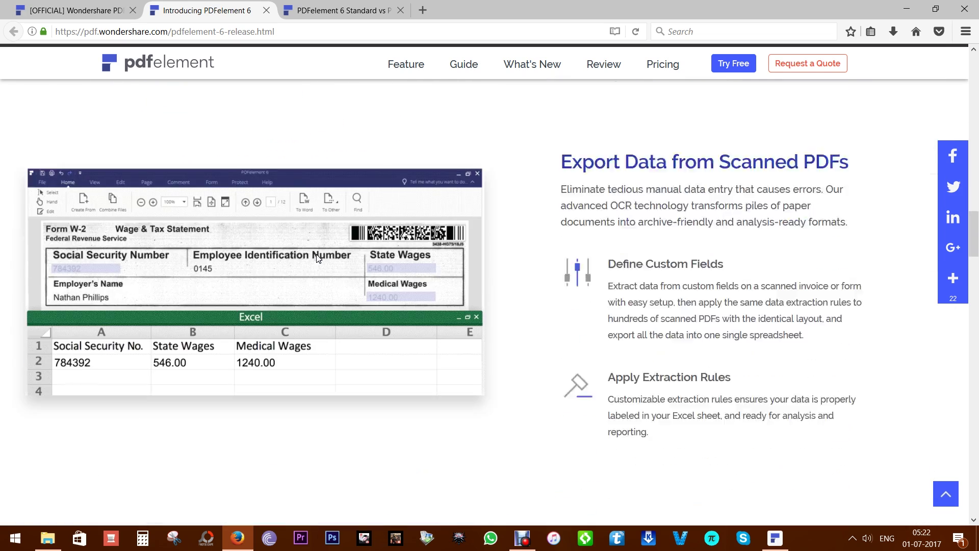
{"action": "scroll", "coordinate": [316, 258], "scroll_direction": "down", "scroll_amount": 4}
{"action": "scroll", "coordinate": [316, 257], "scroll_direction": "down", "scroll_amount": 3}
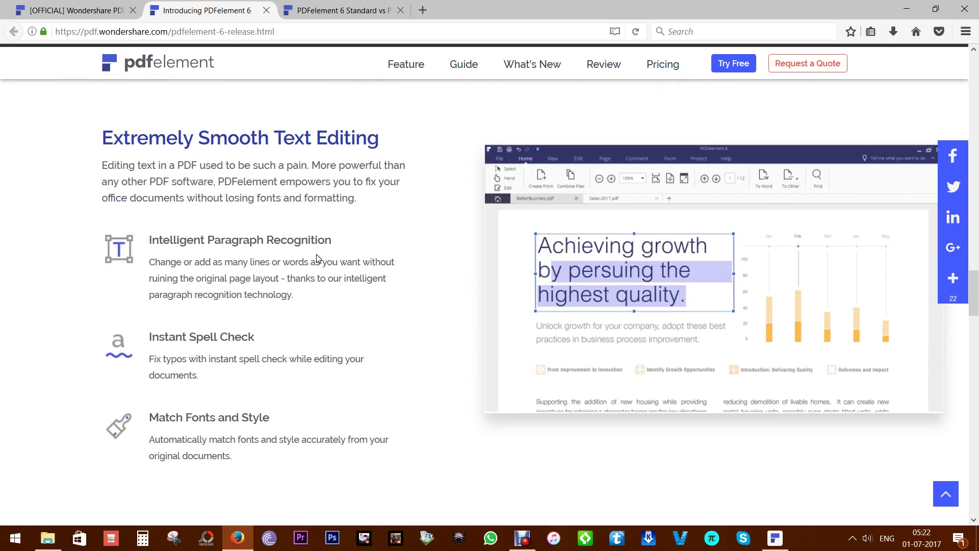
{"action": "scroll", "coordinate": [316, 257], "scroll_direction": "down", "scroll_amount": 6}
{"action": "scroll", "coordinate": [316, 258], "scroll_direction": "down", "scroll_amount": 2}
{"action": "scroll", "coordinate": [316, 258], "scroll_direction": "down", "scroll_amount": 6}
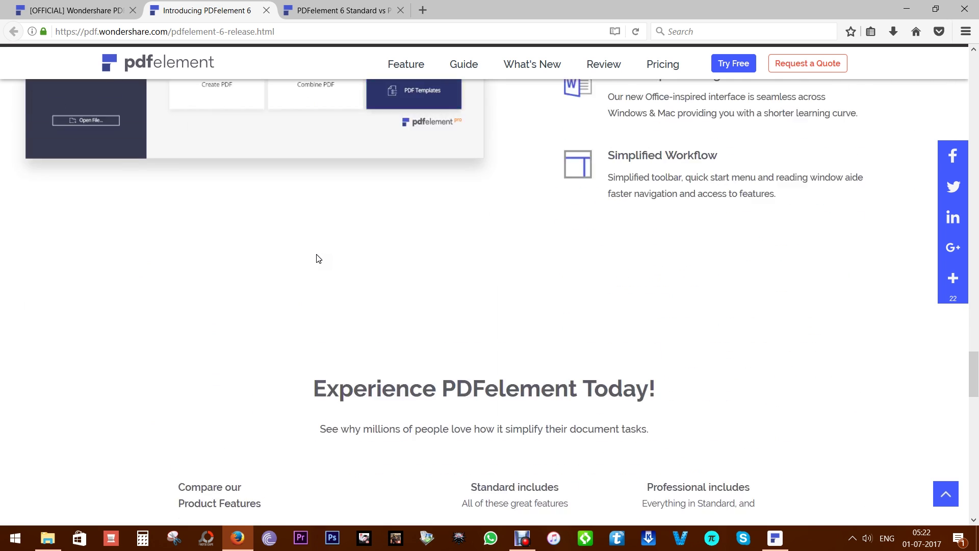
{"action": "scroll", "coordinate": [316, 258], "scroll_direction": "down", "scroll_amount": 2}
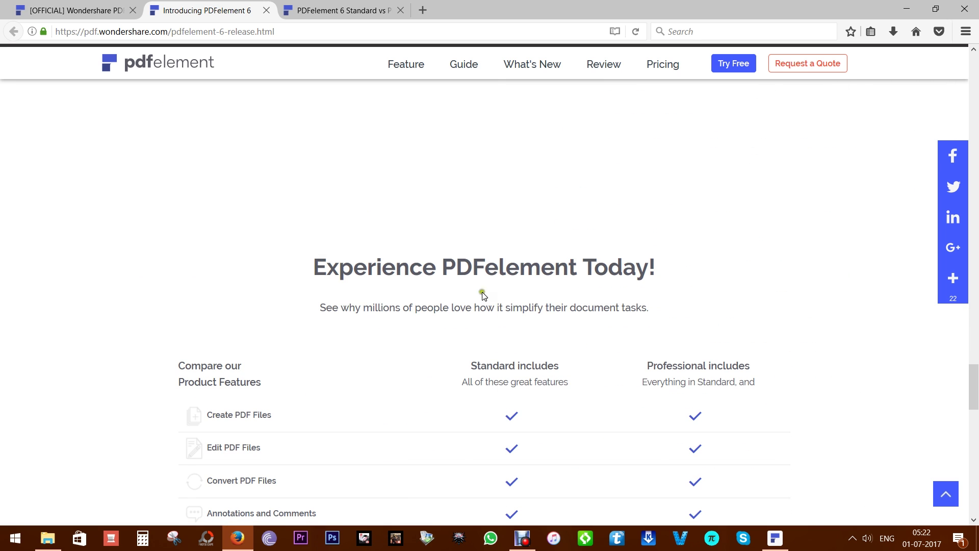
{"action": "left_click", "coordinate": [946, 493]}
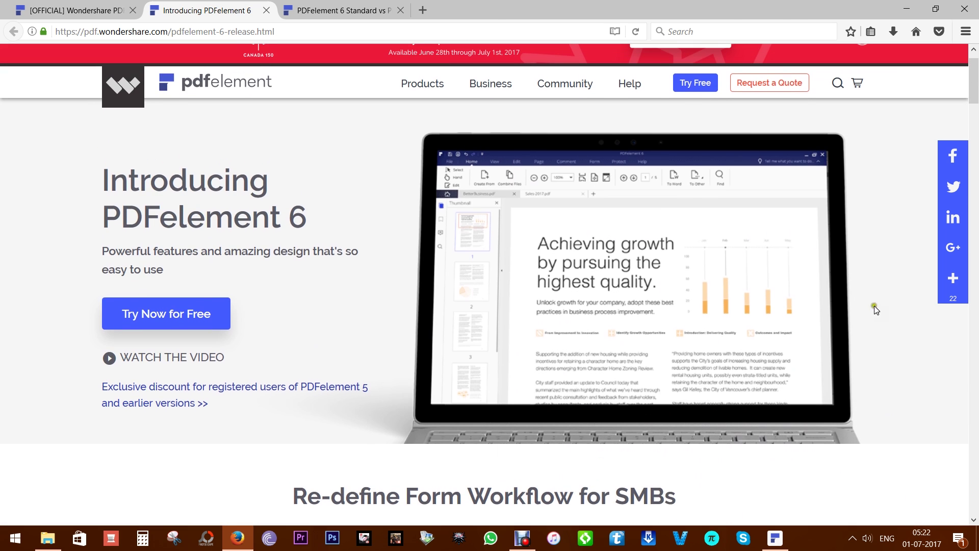
- Minimize Firefox to reveal PDFelement's start screen and bring up the PDFs folder in File Explorer
{"action": "left_click", "coordinate": [906, 8]}
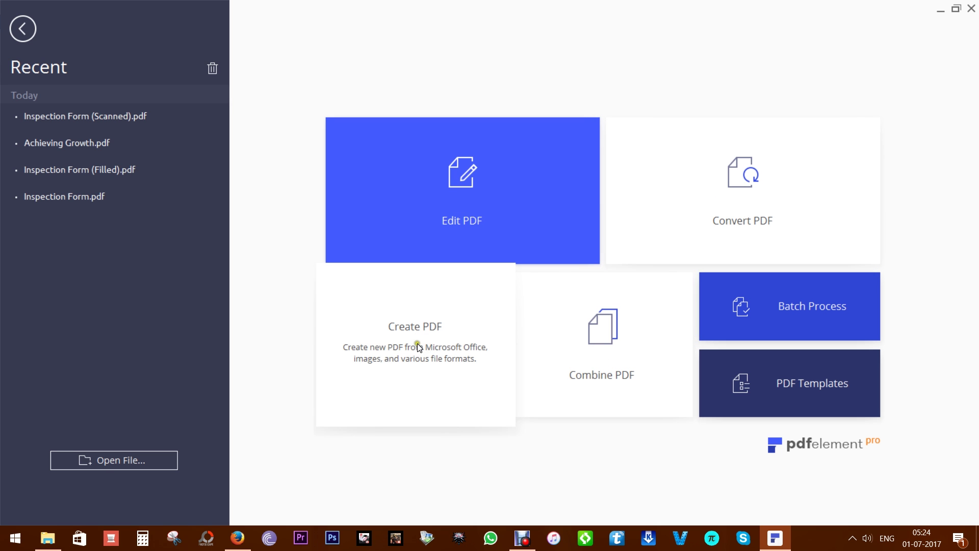
{"action": "left_click", "coordinate": [48, 537]}
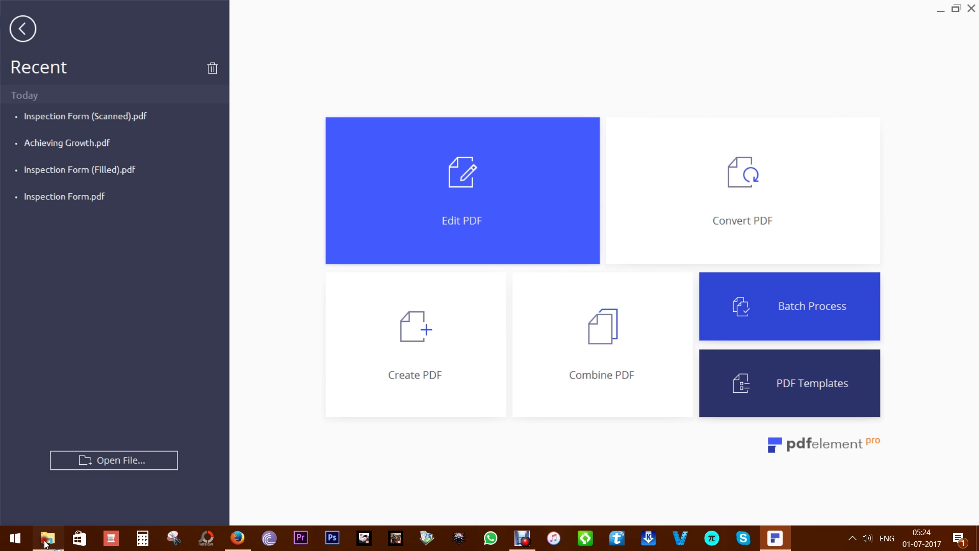
- Open Inspection Form.docx in Word and look through its General checklist table
{"action": "double_click", "coordinate": [509, 109]}
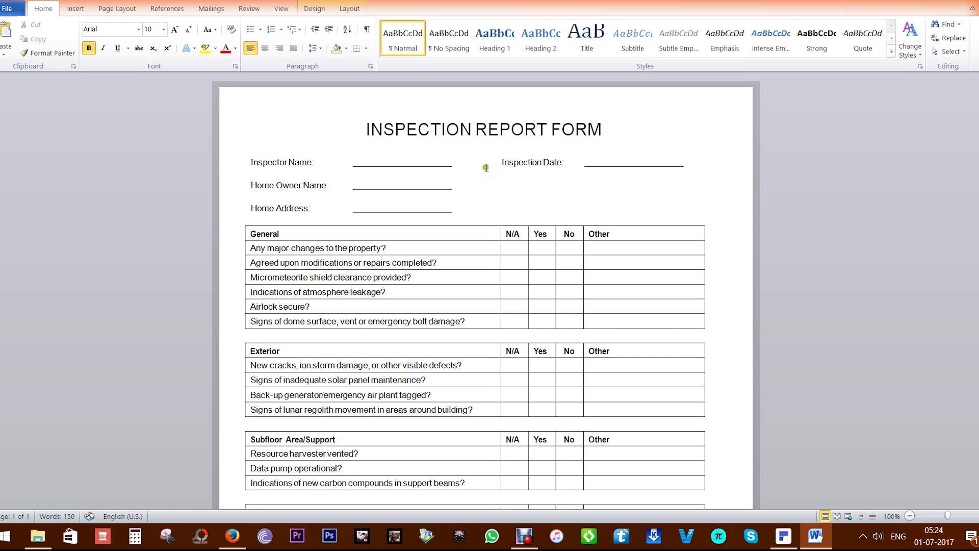
{"action": "scroll", "coordinate": [532, 317], "scroll_direction": "down", "scroll_amount": 2}
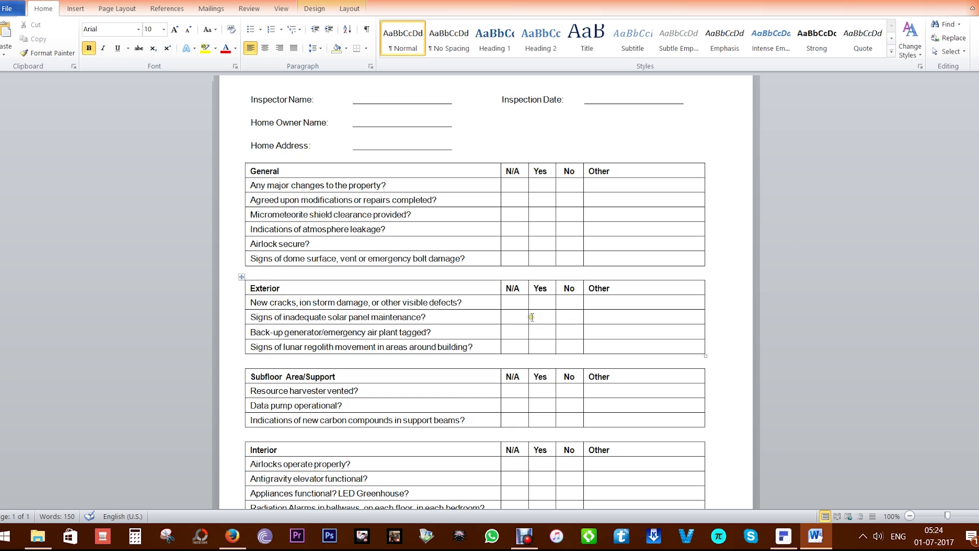
{"action": "left_click", "coordinate": [514, 257]}
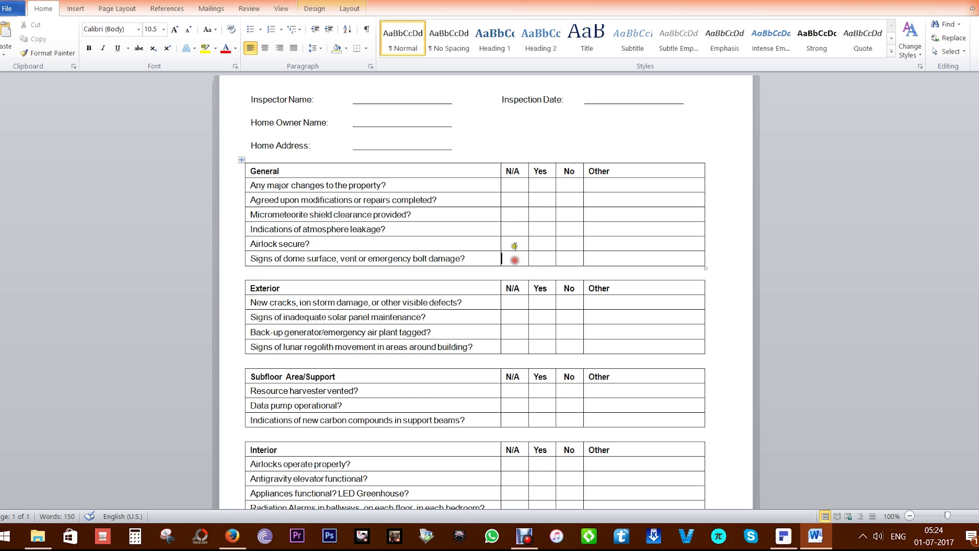
{"action": "left_click", "coordinate": [512, 228]}
- Use Create PDF in PDFelement to convert Inspection Form.docx from the PDFs folder
{"action": "left_click", "coordinate": [783, 535]}
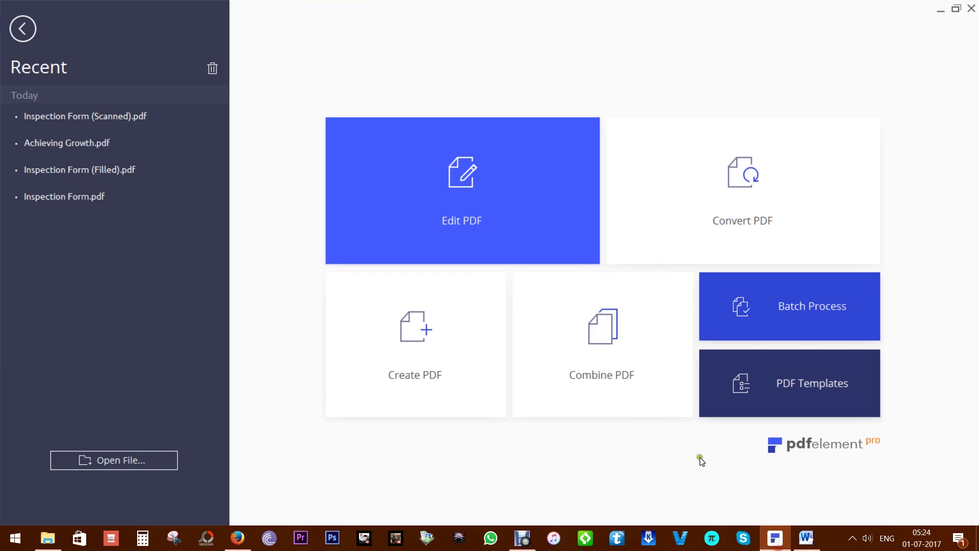
{"action": "left_click", "coordinate": [435, 360]}
{"action": "double_click", "coordinate": [380, 136]}
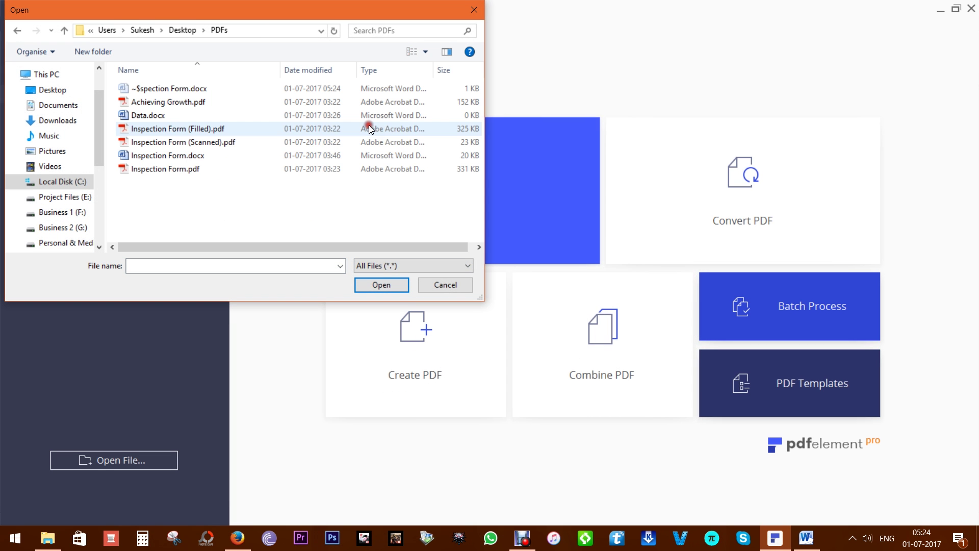
{"action": "left_click", "coordinate": [171, 159]}
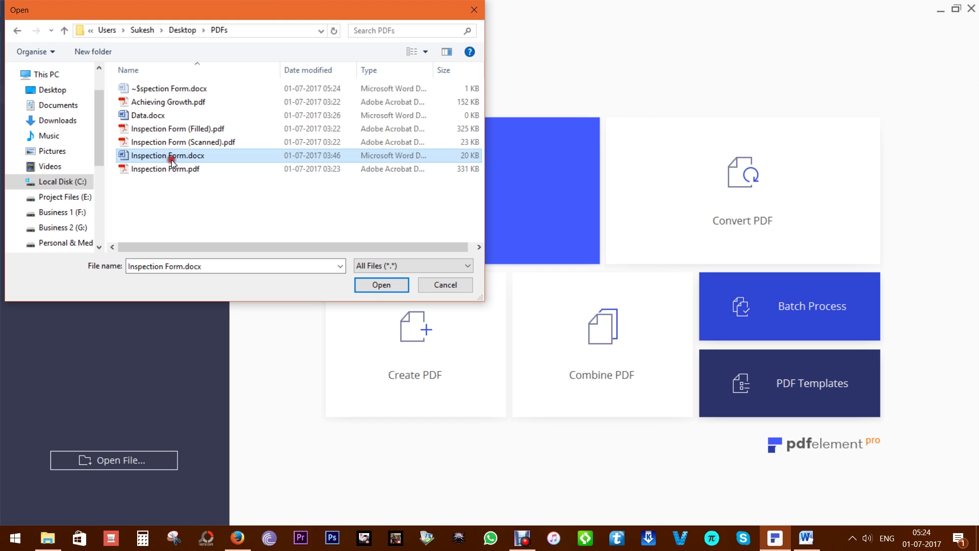
{"action": "left_click", "coordinate": [370, 285]}
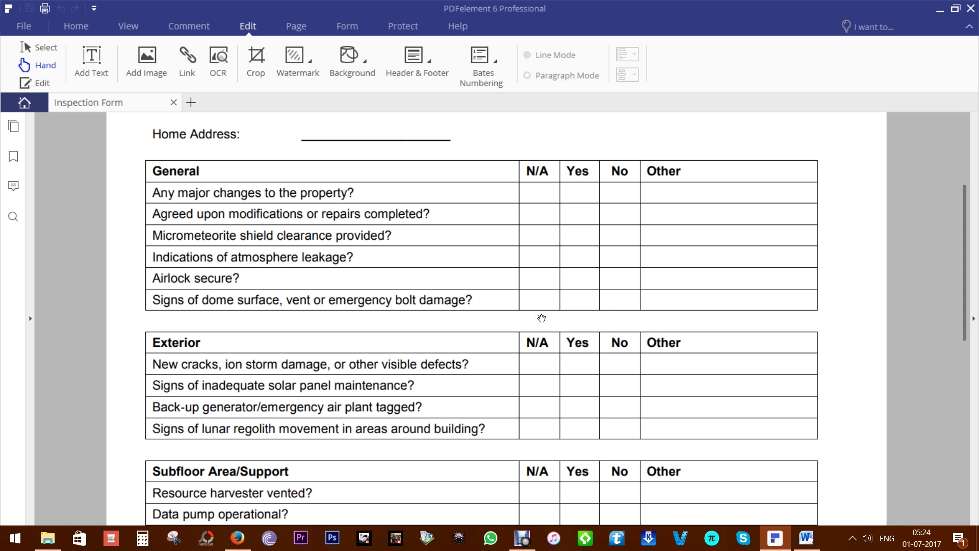
{"action": "scroll", "coordinate": [542, 318], "scroll_direction": "up", "scroll_amount": 1}
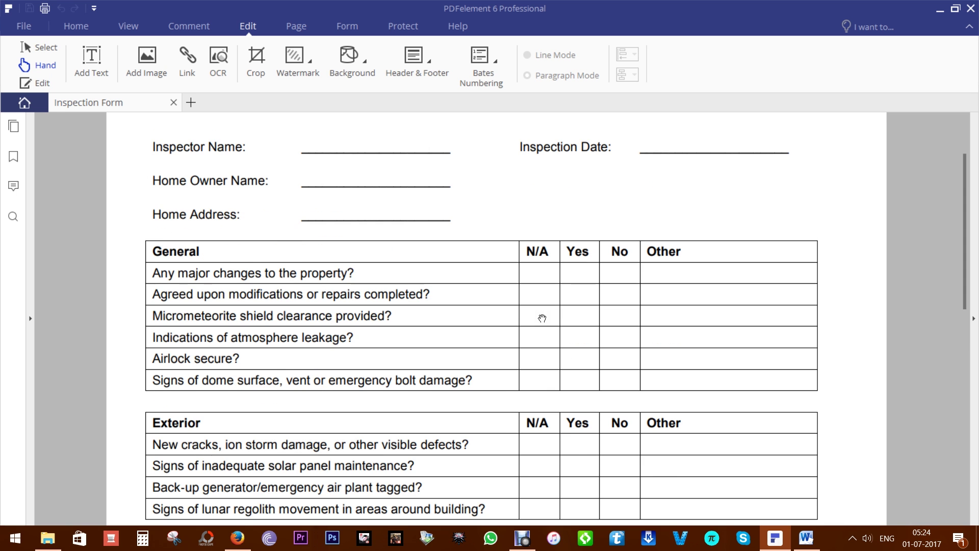
{"action": "scroll", "coordinate": [542, 318], "scroll_direction": "up", "scroll_amount": 1}
{"action": "scroll", "coordinate": [542, 318], "scroll_direction": "down", "scroll_amount": 1}
{"action": "scroll", "coordinate": [542, 318], "scroll_direction": "up", "scroll_amount": 1}
{"action": "scroll", "coordinate": [542, 319], "scroll_direction": "down", "scroll_amount": 1}
- Run Form Field Recognition from the Form tab on the inspection form
{"action": "left_click", "coordinate": [346, 28]}
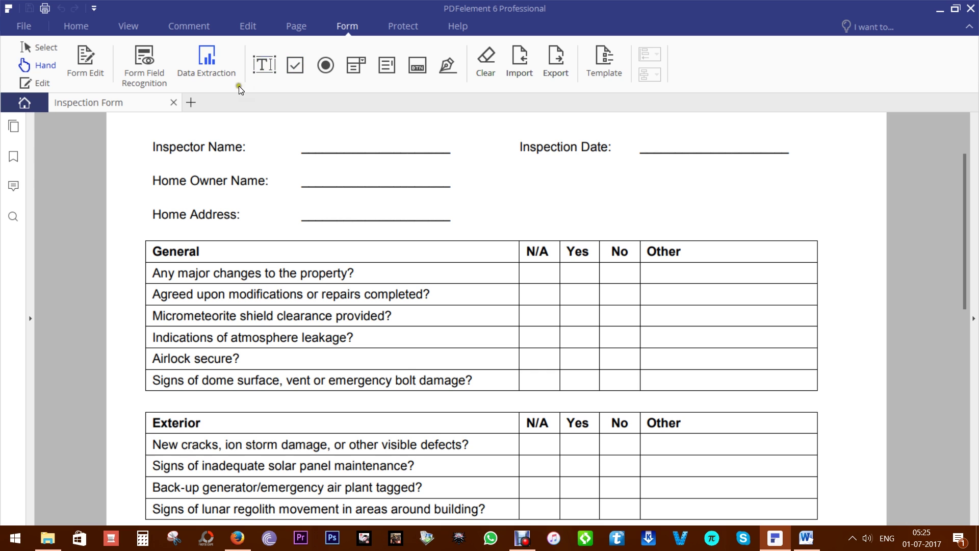
{"action": "left_click", "coordinate": [144, 72]}
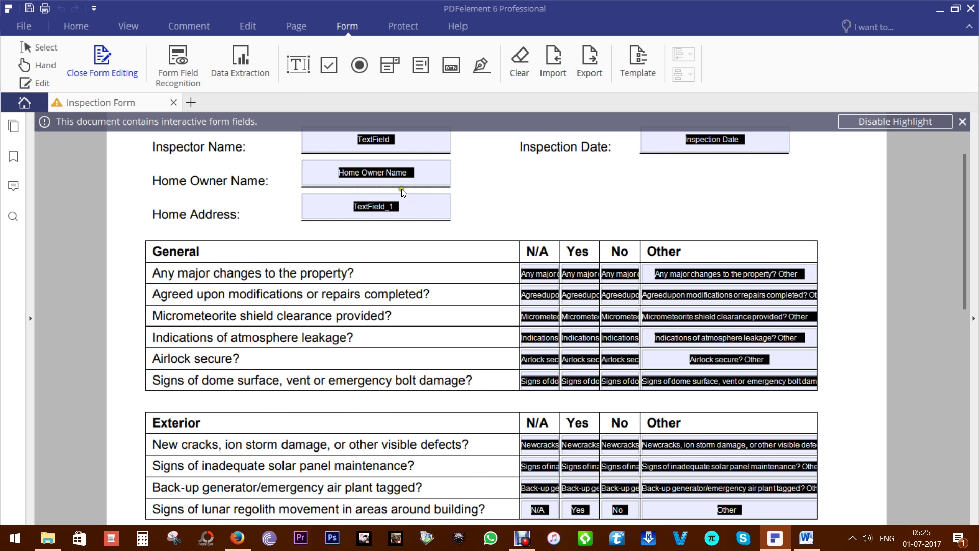
{"action": "scroll", "coordinate": [400, 192], "scroll_direction": "up", "scroll_amount": 2}
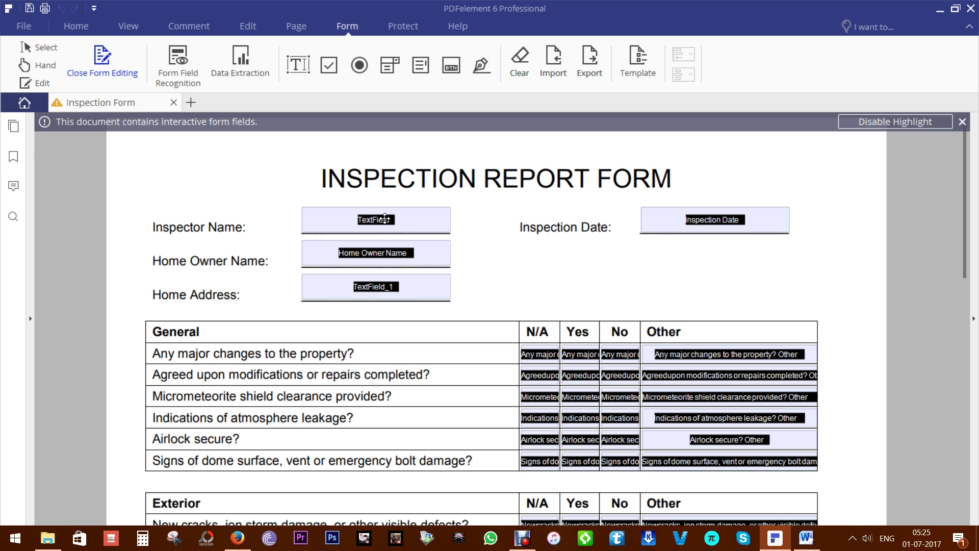
- Give the Inspector Name field the tooltip 'Your name here' and close form editing
{"action": "double_click", "coordinate": [385, 219]}
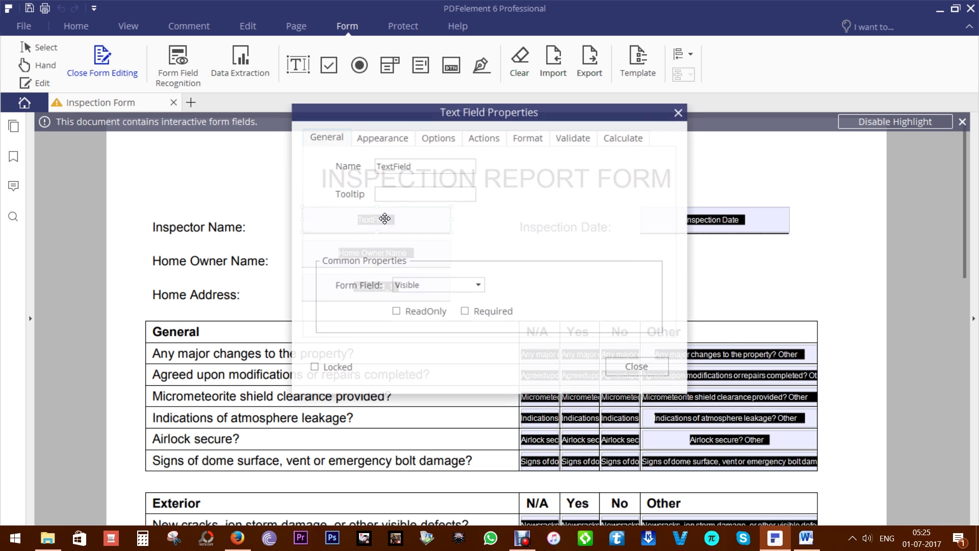
{"action": "left_click", "coordinate": [461, 188]}
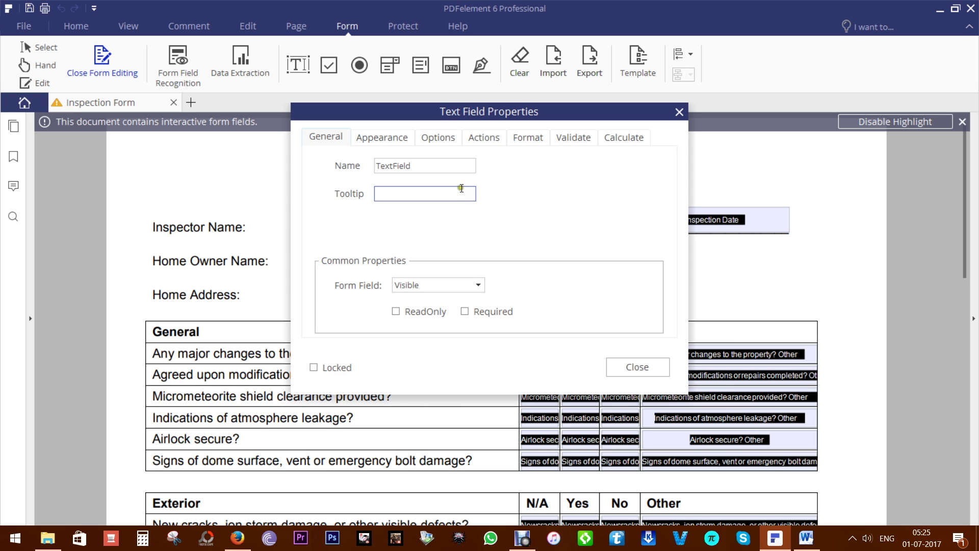
{"action": "left_click", "coordinate": [393, 194]}
{"action": "type", "text": "Your name here"}
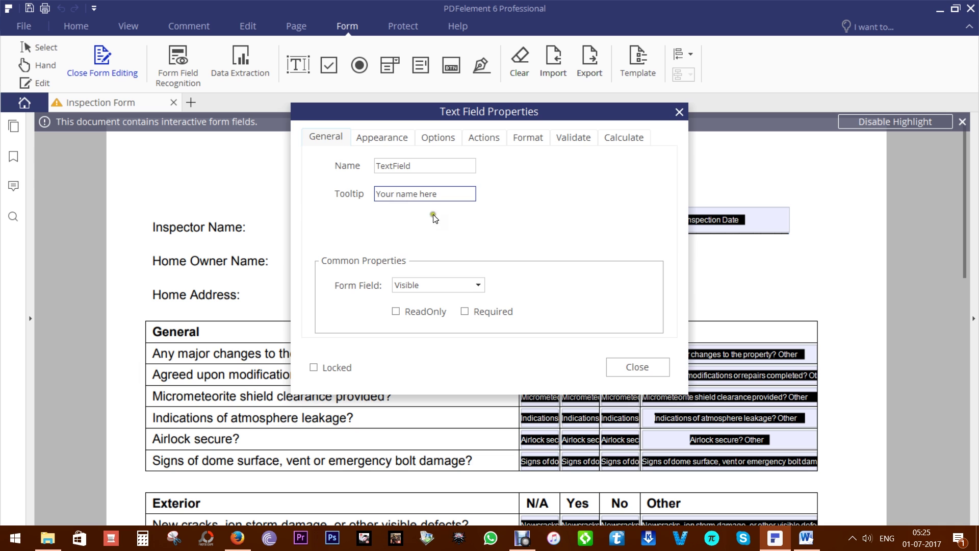
{"action": "left_click", "coordinate": [621, 371]}
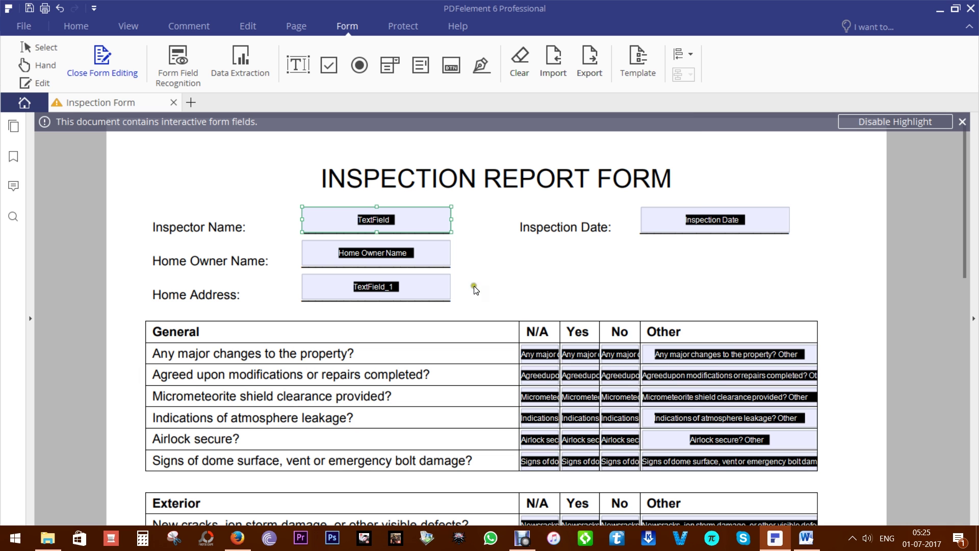
{"action": "left_click", "coordinate": [45, 66]}
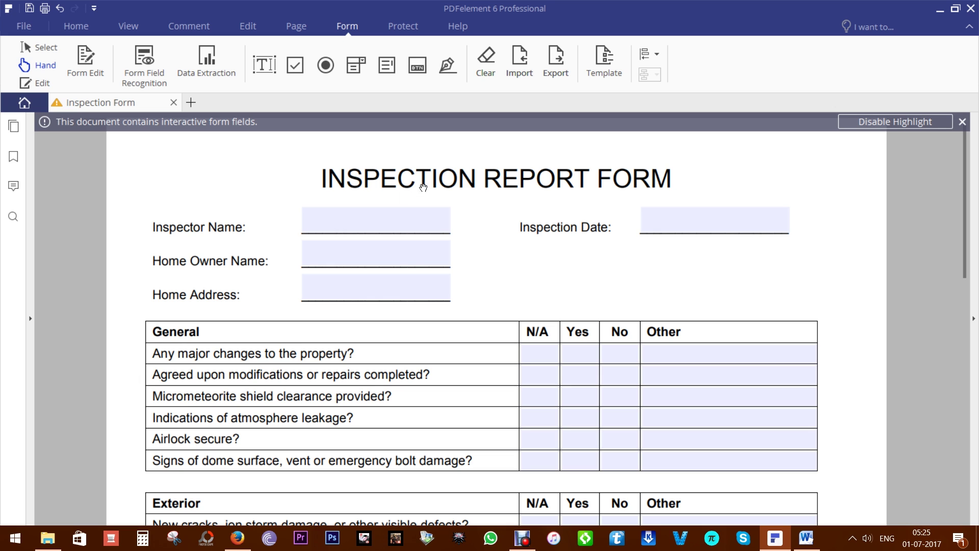
{"action": "mouse_move", "coordinate": [317, 212]}
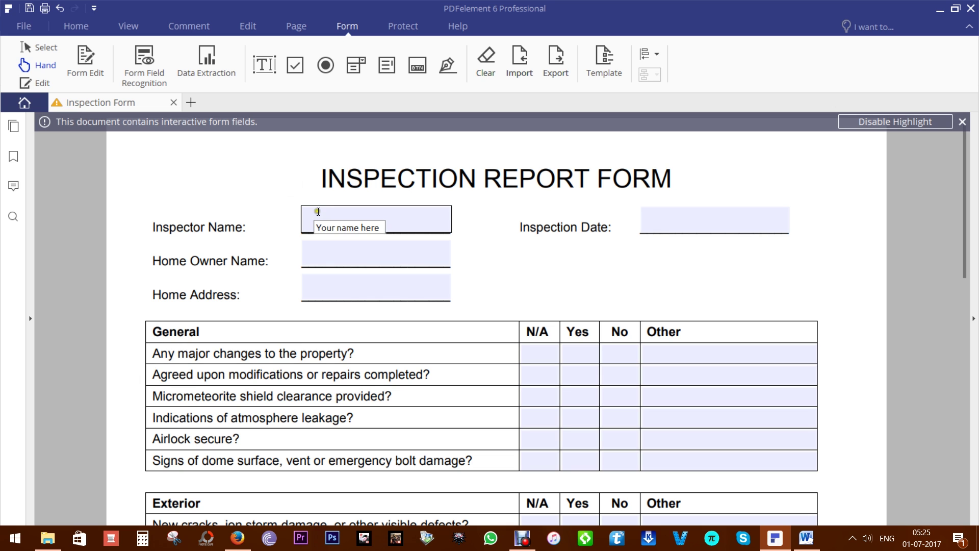
- Rerun Form Field Recognition and review the Inspector Name field's visibility and border colour options
{"action": "left_click", "coordinate": [144, 63]}
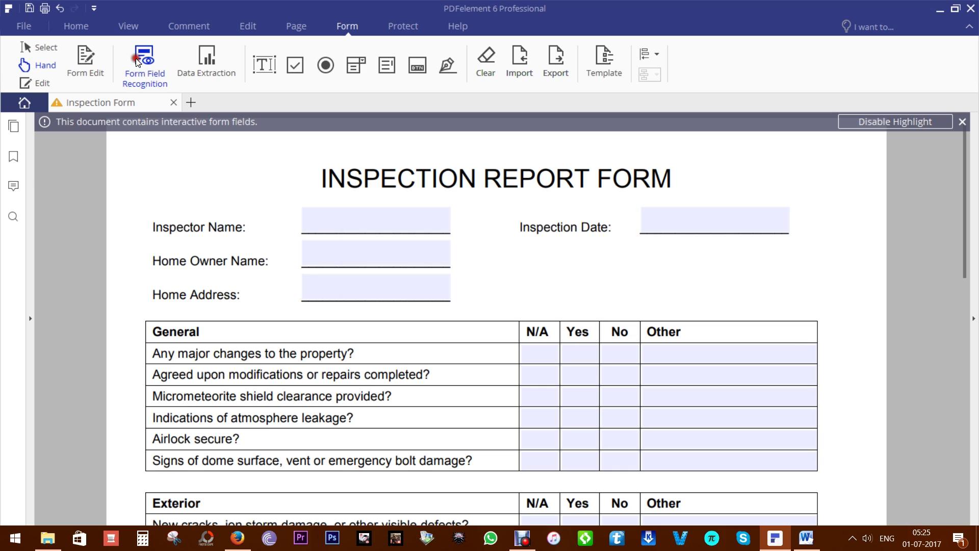
{"action": "key", "text": "Return"}
{"action": "double_click", "coordinate": [415, 225]}
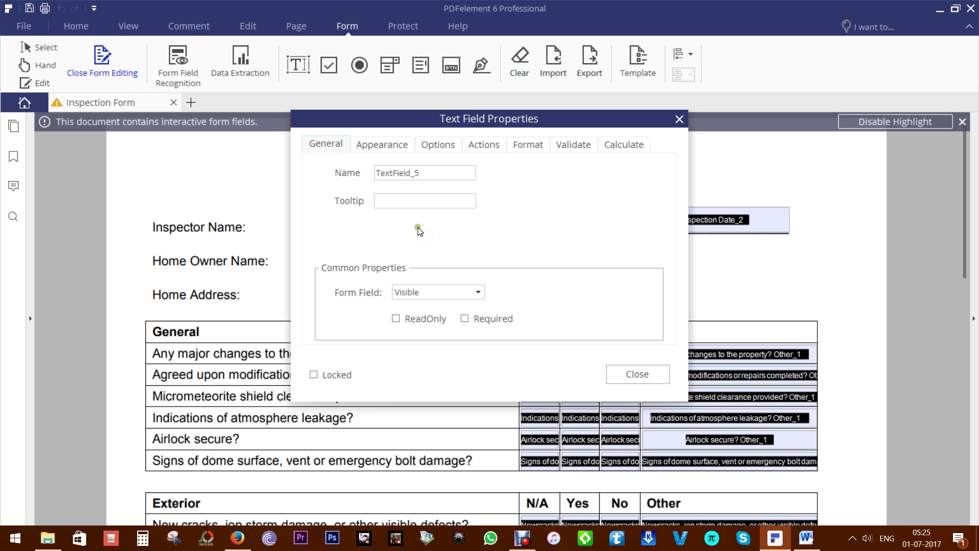
{"action": "left_click", "coordinate": [445, 293]}
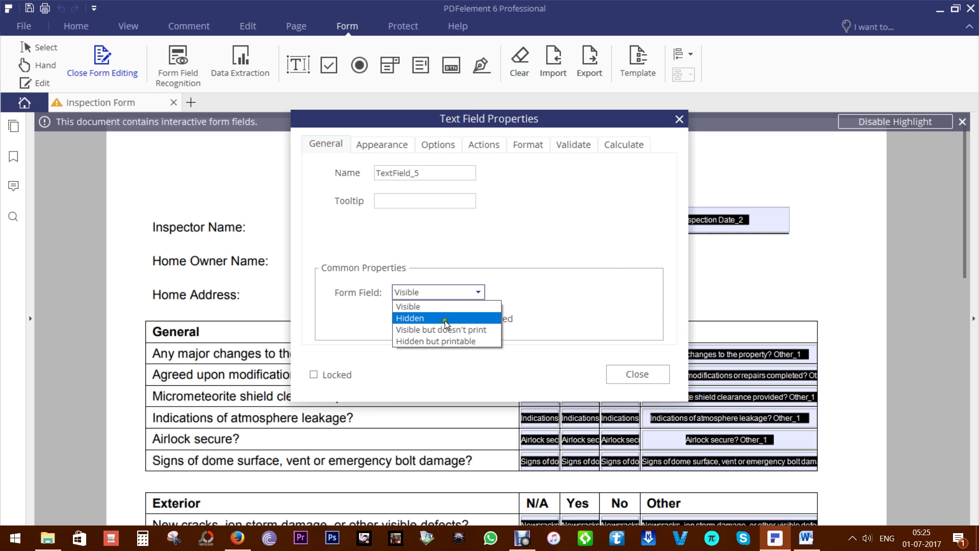
{"action": "left_click", "coordinate": [452, 243]}
{"action": "left_click", "coordinate": [384, 144]}
{"action": "left_click", "coordinate": [441, 195]}
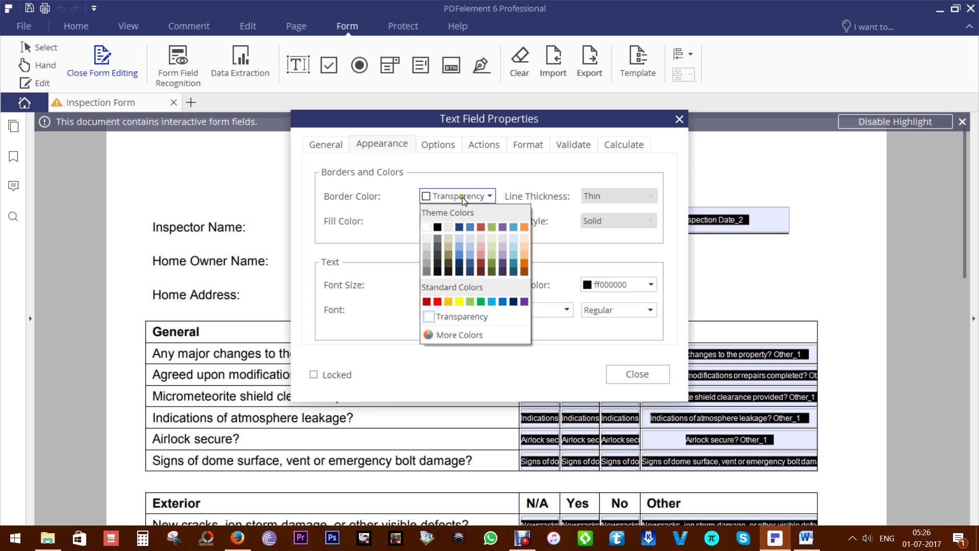
{"action": "left_click", "coordinate": [462, 196]}
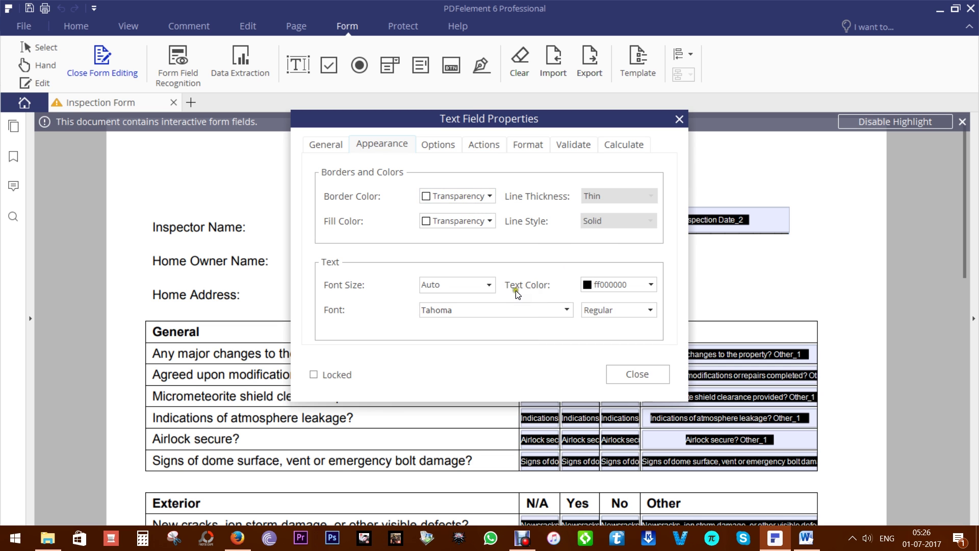
- Browse the field's font list and General alignment choices without changing anything
{"action": "left_click", "coordinate": [454, 308]}
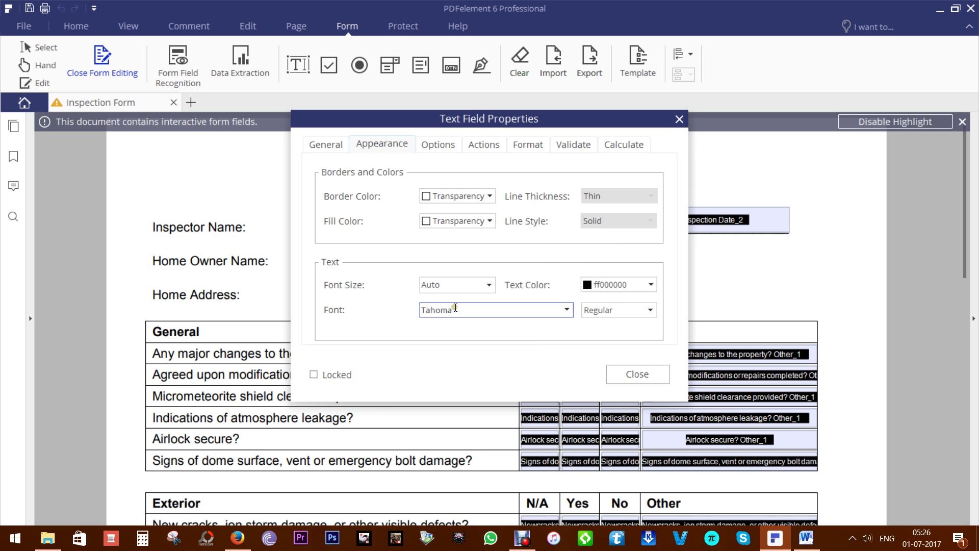
{"action": "left_click", "coordinate": [563, 311]}
{"action": "scroll", "coordinate": [562, 321], "scroll_direction": "down", "scroll_amount": 4}
{"action": "left_click", "coordinate": [564, 310]}
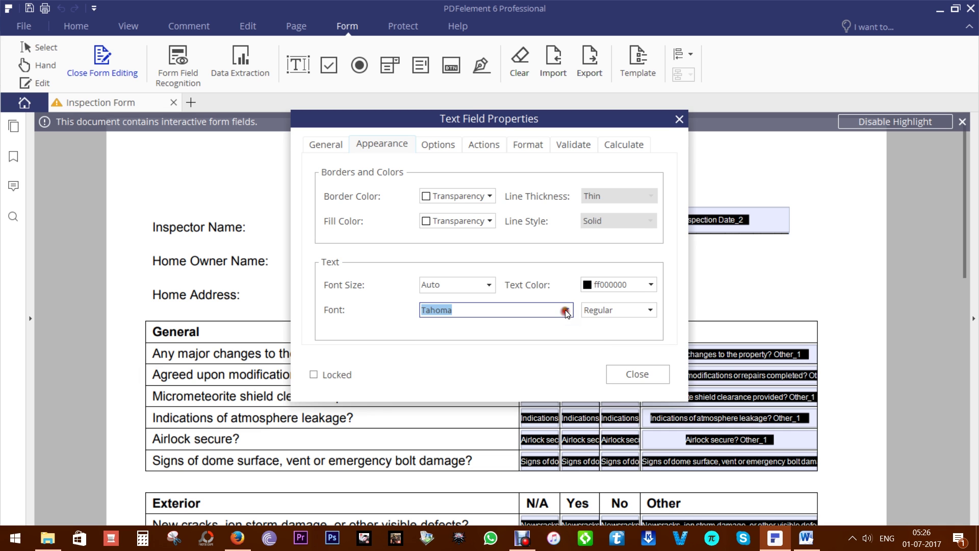
{"action": "left_click", "coordinate": [442, 145]}
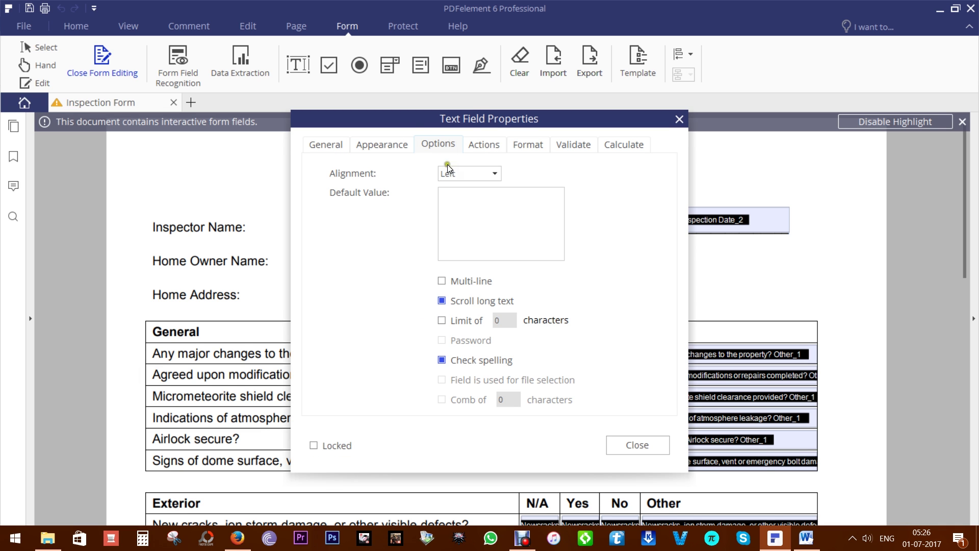
{"action": "left_click", "coordinate": [493, 173]}
{"action": "left_click", "coordinate": [493, 173]}
{"action": "left_click", "coordinate": [488, 145]}
- Look through the field's Actions, Format, Validation and Calculation settings, then close the properties
{"action": "left_click", "coordinate": [487, 144]}
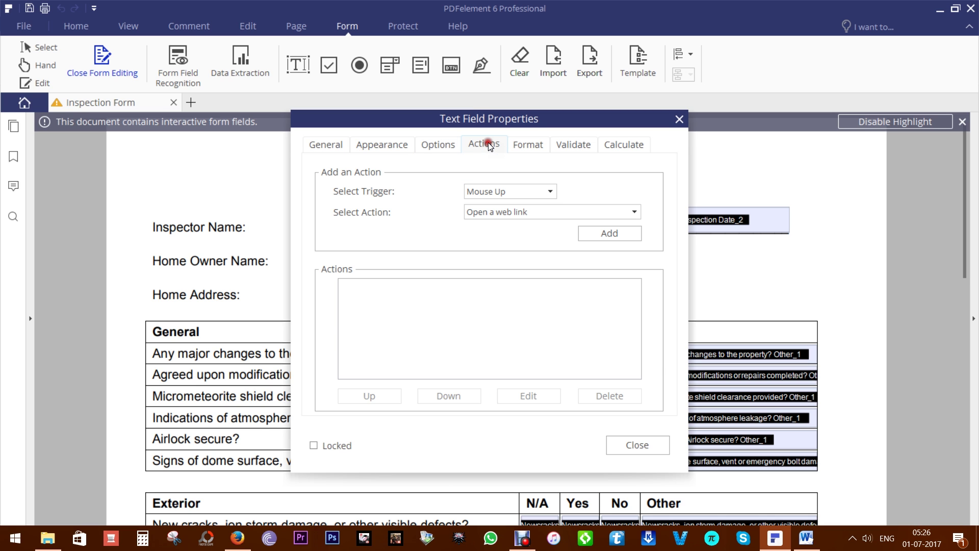
{"action": "left_click", "coordinate": [533, 144]}
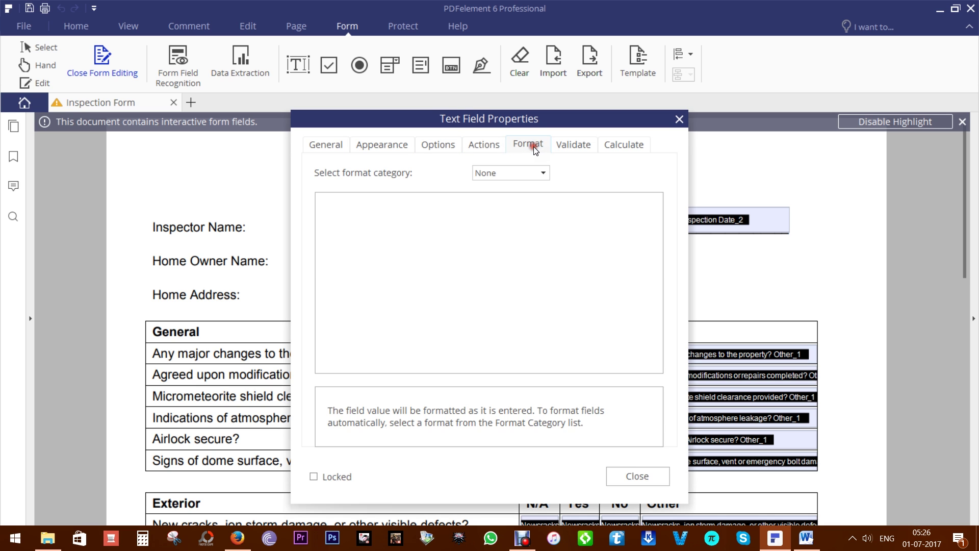
{"action": "left_click", "coordinate": [569, 146]}
{"action": "left_click", "coordinate": [617, 146]}
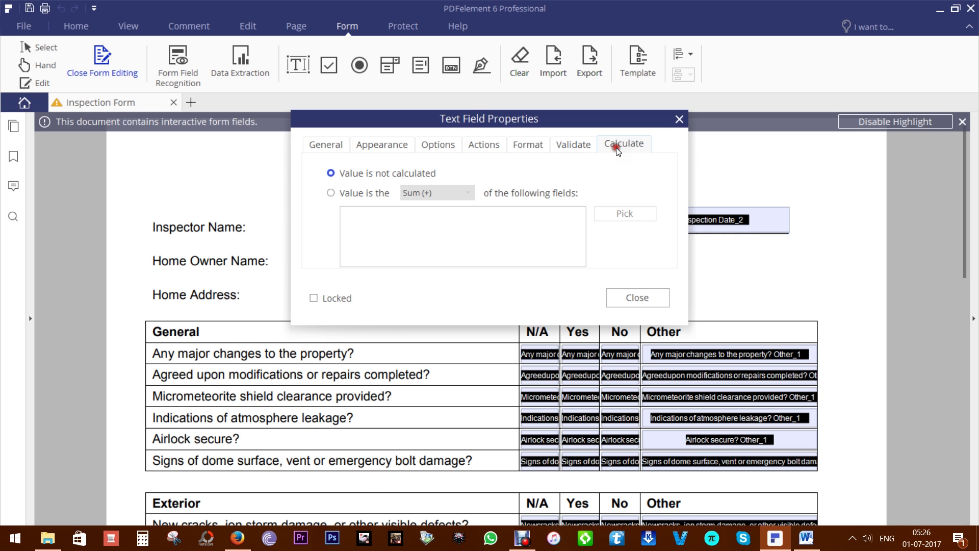
{"action": "left_click", "coordinate": [635, 298]}
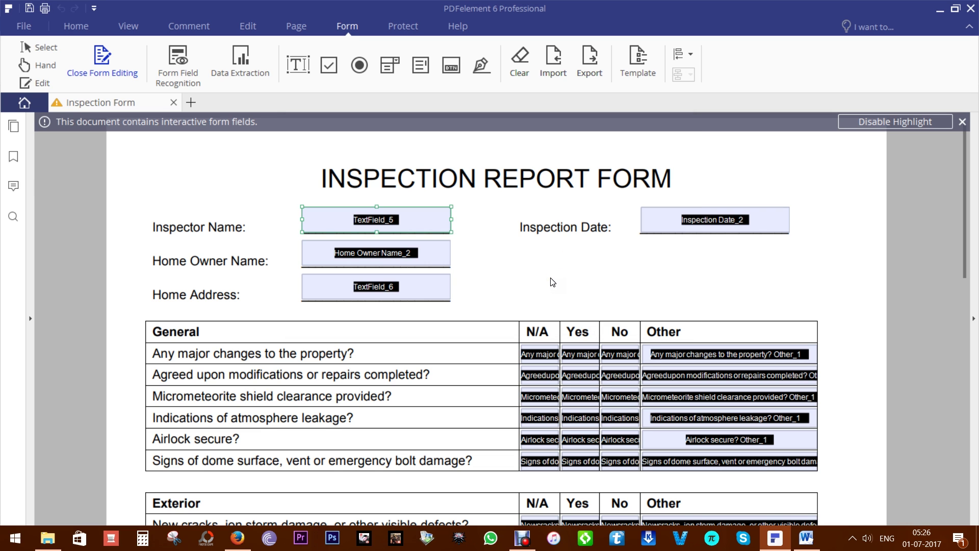
{"action": "left_click", "coordinate": [325, 66]}
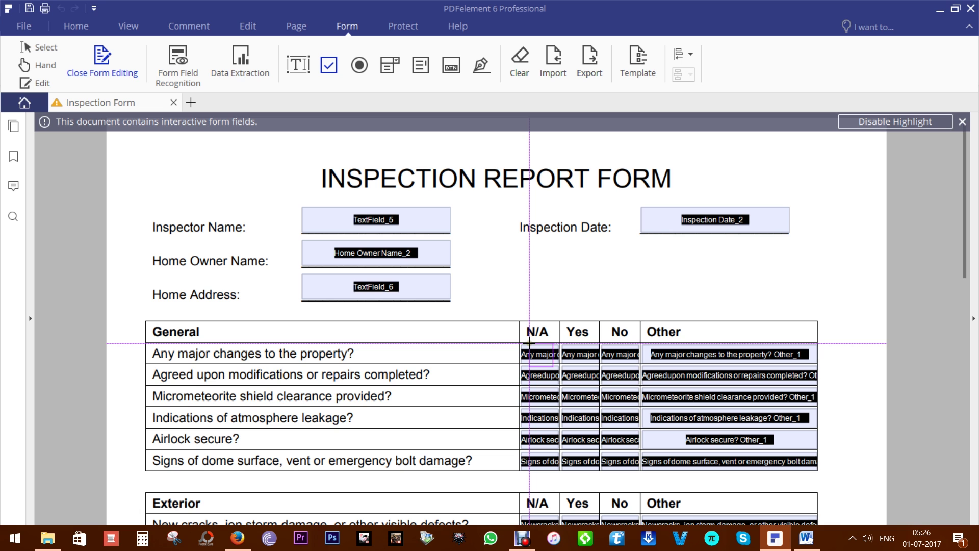
- Place a check box in the first N/A cell and a radio button beside Inspection Date, then test them
{"action": "left_click", "coordinate": [530, 344]}
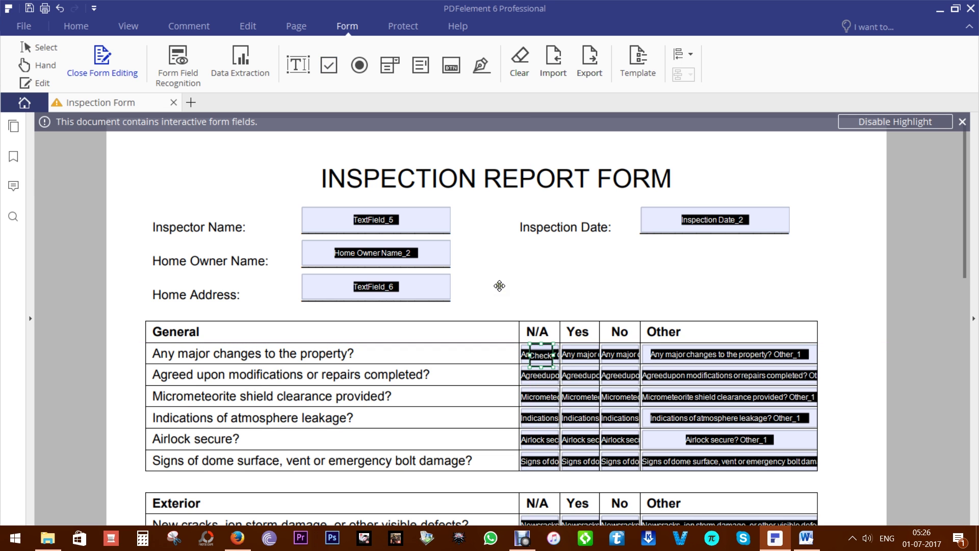
{"action": "left_click", "coordinate": [360, 66]}
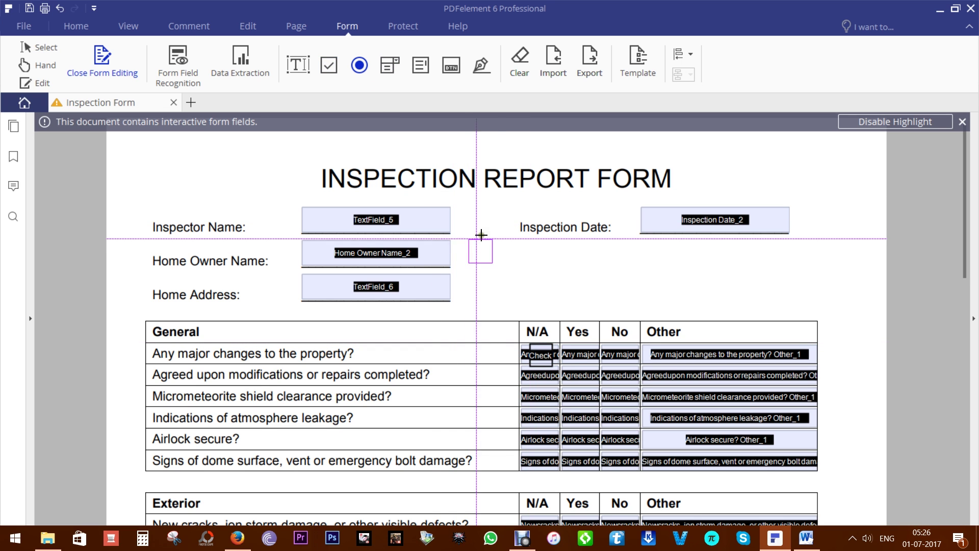
{"action": "left_click", "coordinate": [492, 216]}
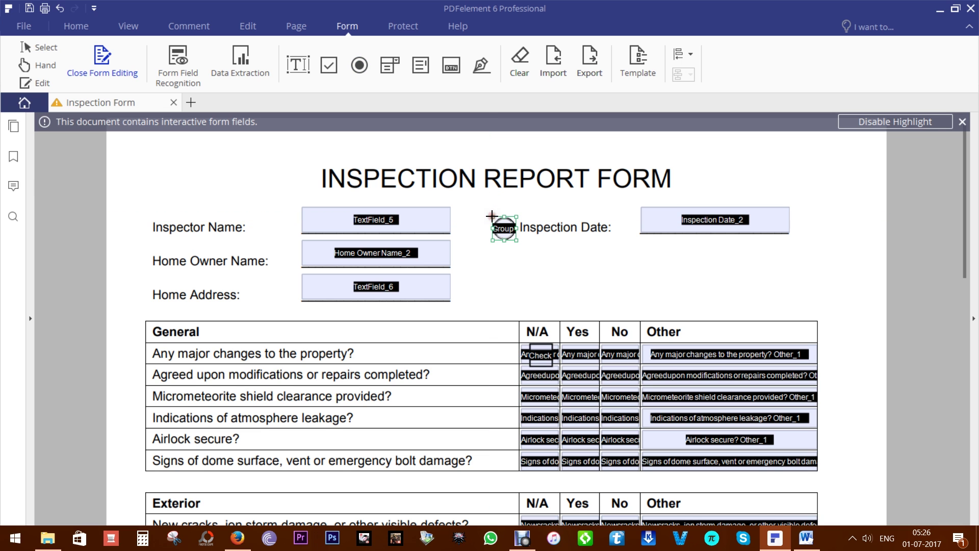
{"action": "left_click", "coordinate": [45, 68]}
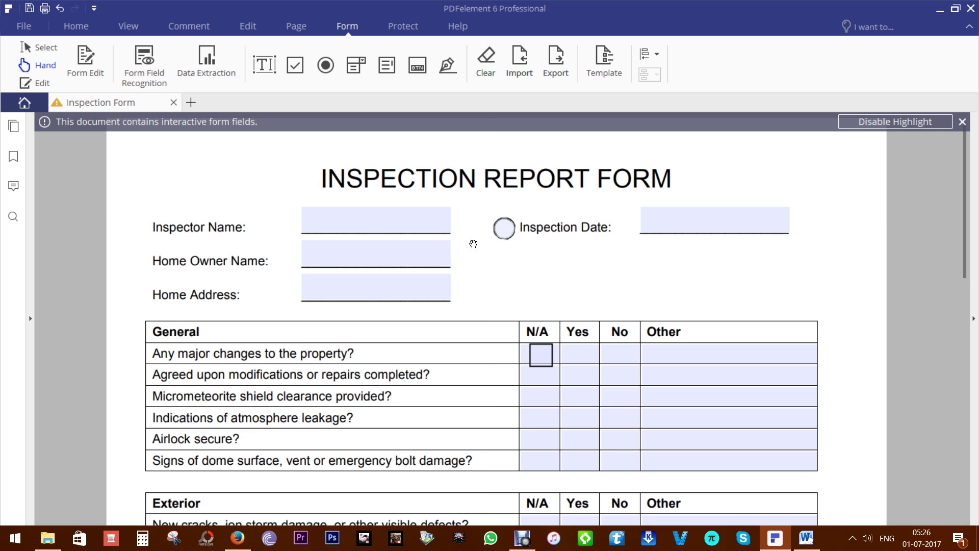
{"action": "left_click", "coordinate": [504, 236]}
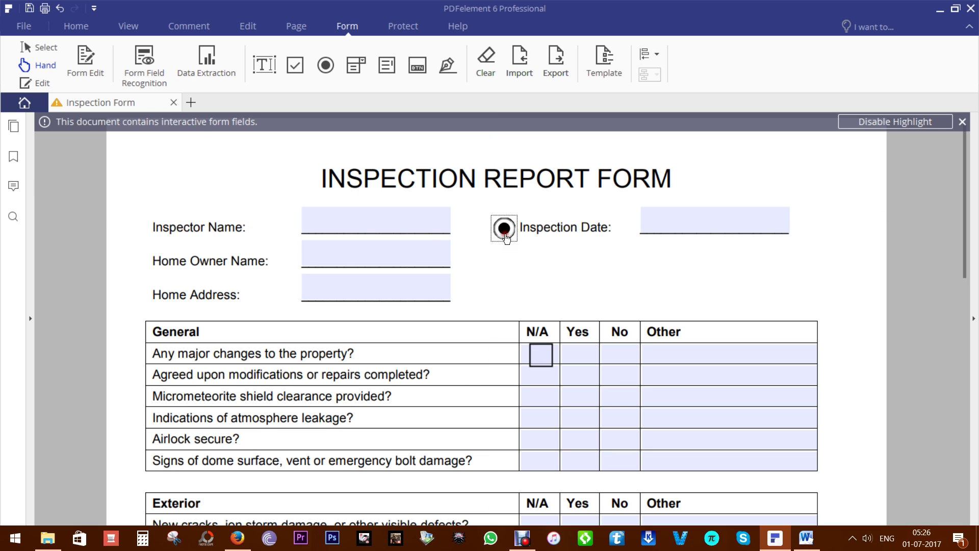
{"action": "left_click", "coordinate": [541, 355]}
{"action": "key", "text": "ctrl+z"}
- Add a combo box below Inspection Date and a button field to its left
{"action": "left_click", "coordinate": [361, 71]}
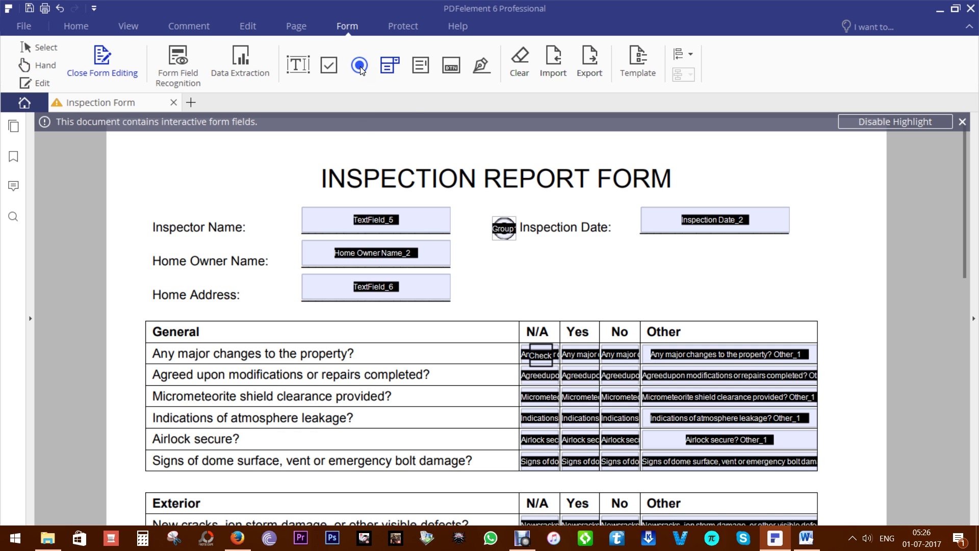
{"action": "left_click", "coordinate": [643, 256]}
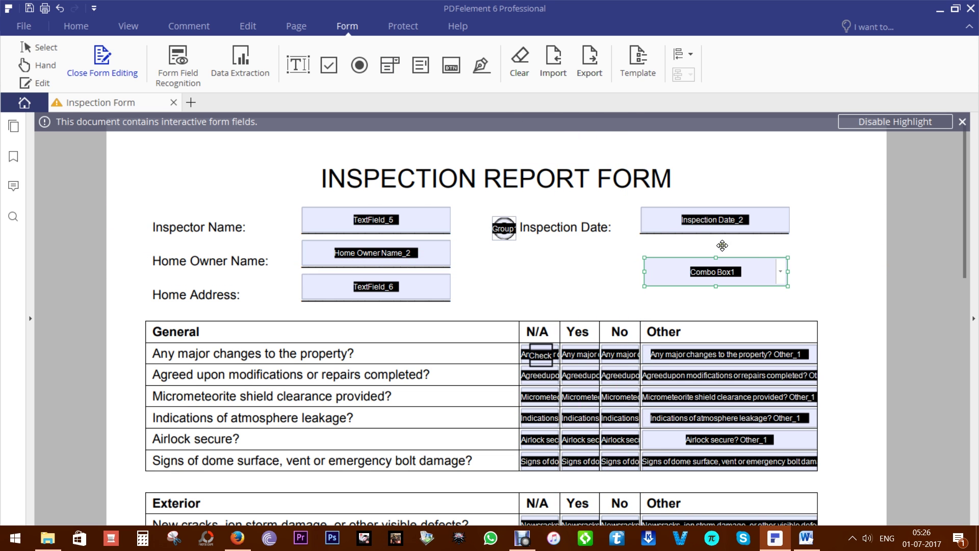
{"action": "left_click", "coordinate": [458, 65]}
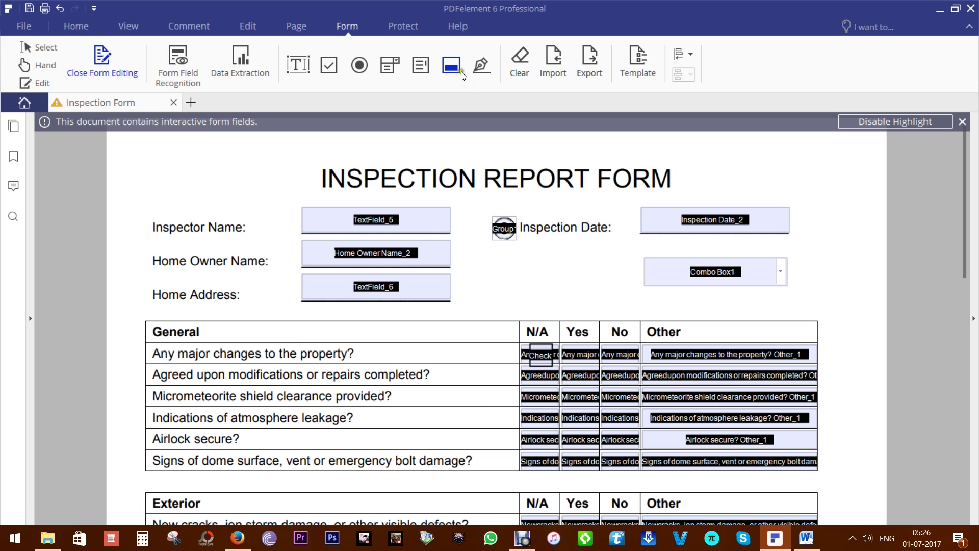
{"action": "left_click", "coordinate": [490, 266]}
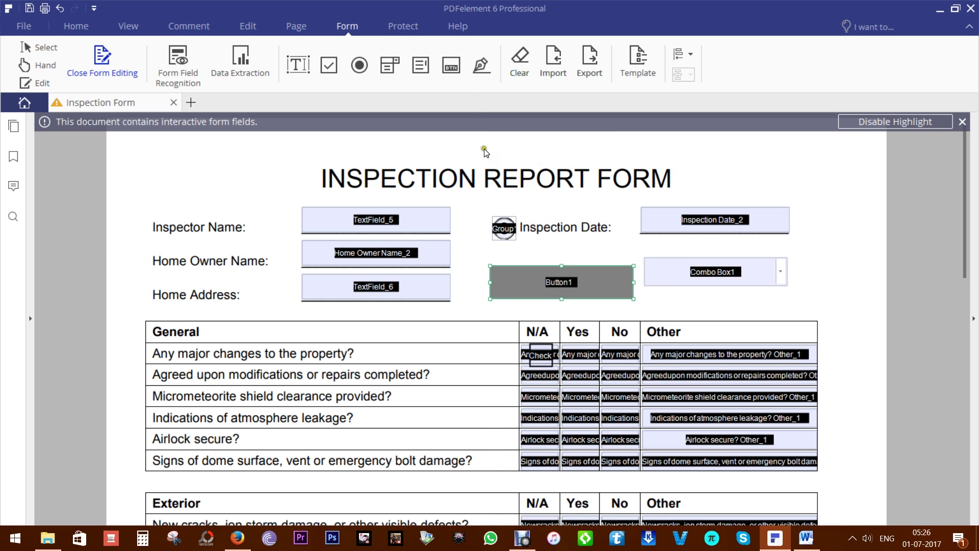
{"action": "left_click", "coordinate": [483, 69]}
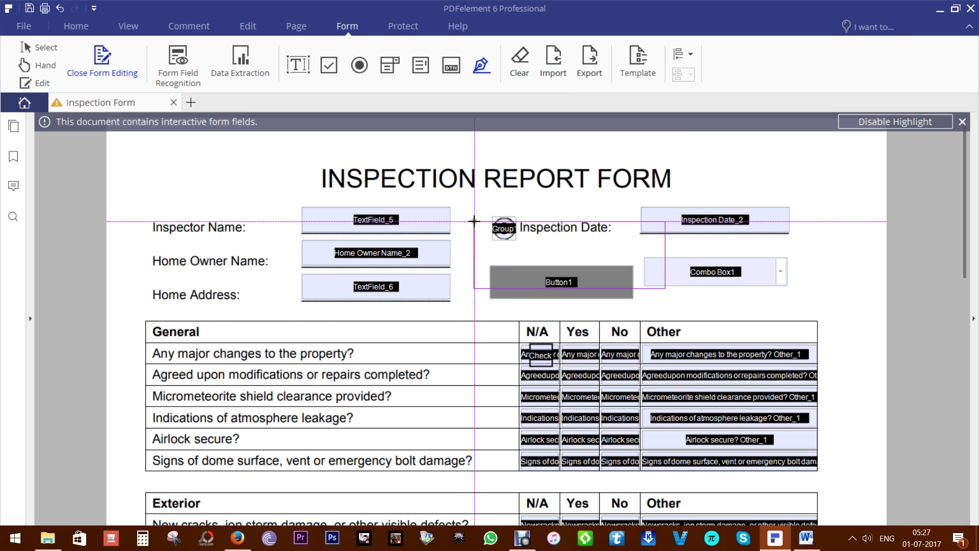
- Place a digital signature field on the Inspector Signature line and begin creating a new digital ID
{"action": "scroll", "coordinate": [471, 231], "scroll_direction": "down", "scroll_amount": 10}
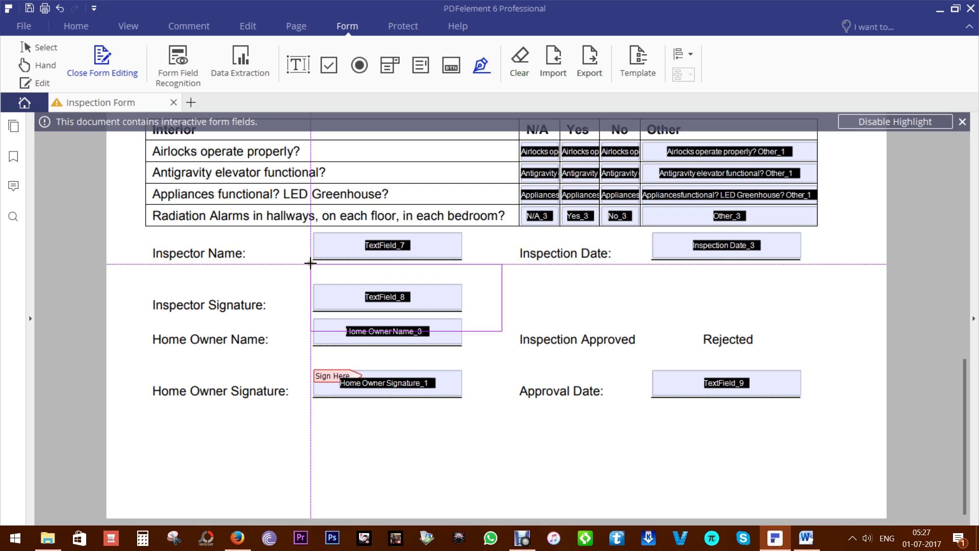
{"action": "left_click", "coordinate": [310, 263]}
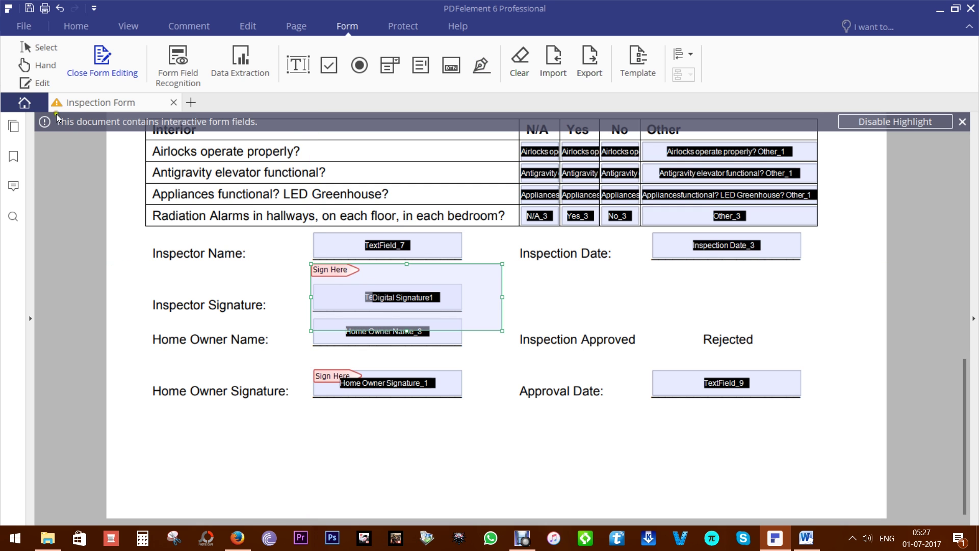
{"action": "left_click", "coordinate": [43, 65]}
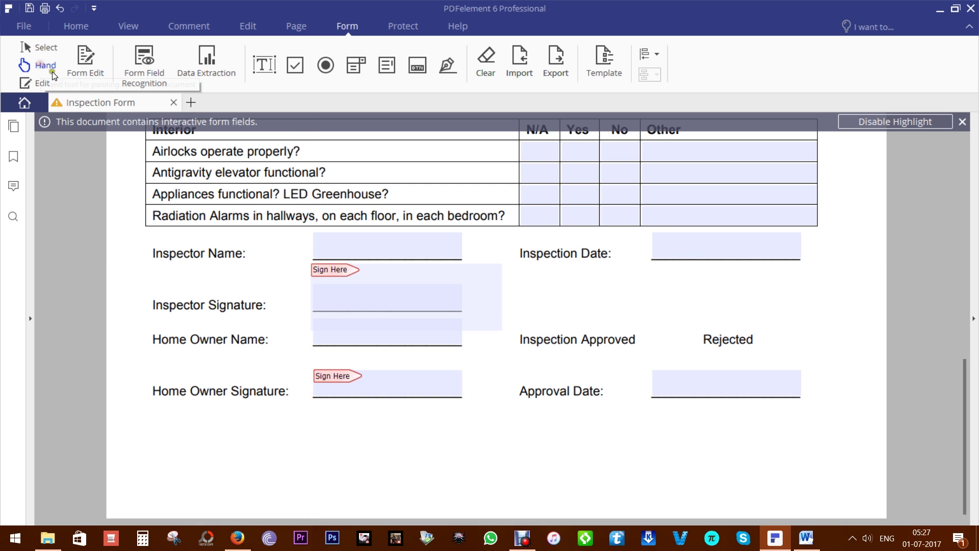
{"action": "left_click", "coordinate": [332, 273]}
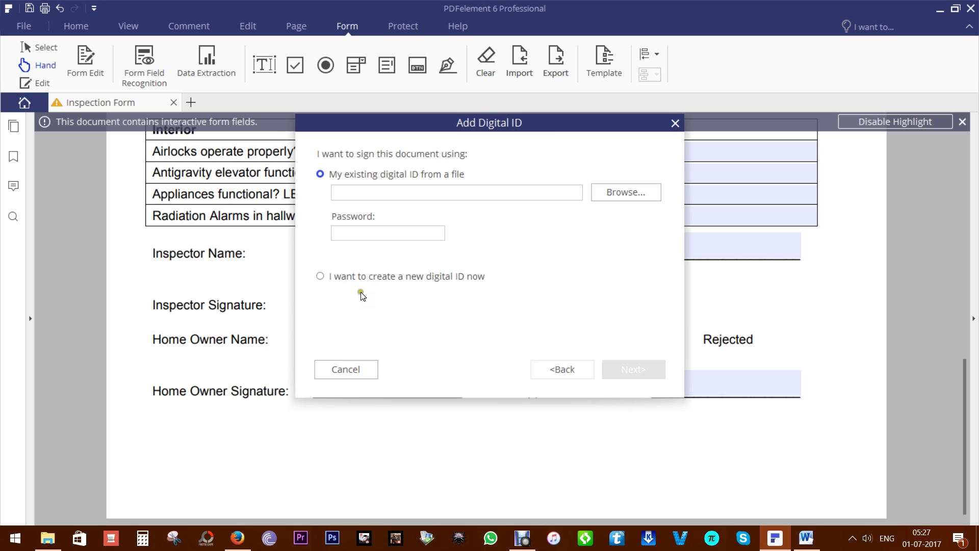
{"action": "left_click", "coordinate": [320, 276]}
{"action": "left_click", "coordinate": [622, 375]}
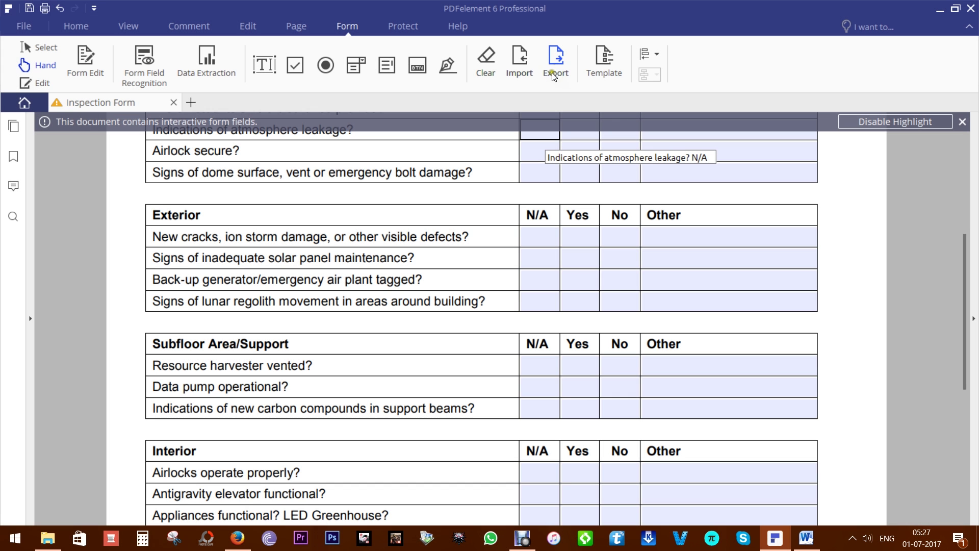
- Cancel the form-data export and open the PDF template library
{"action": "left_click", "coordinate": [553, 63]}
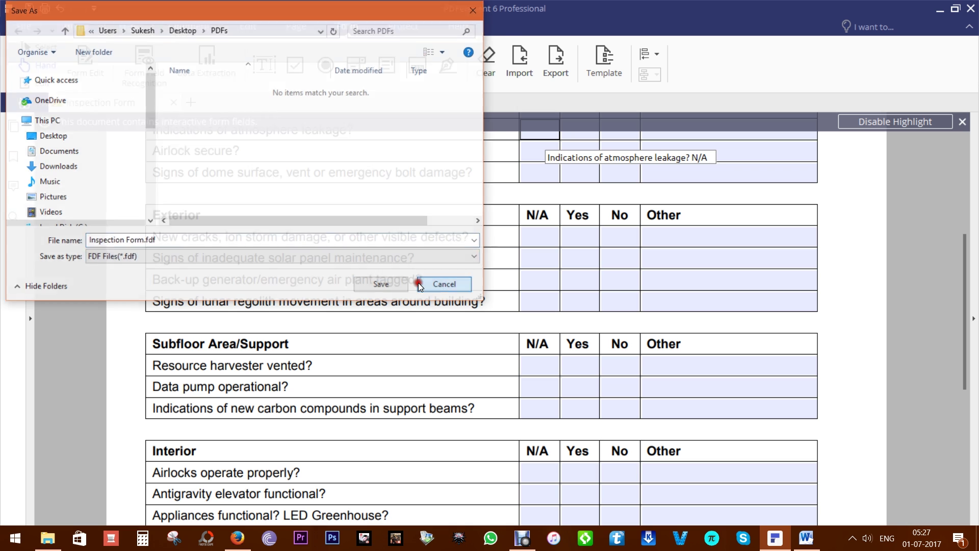
{"action": "left_click", "coordinate": [440, 285]}
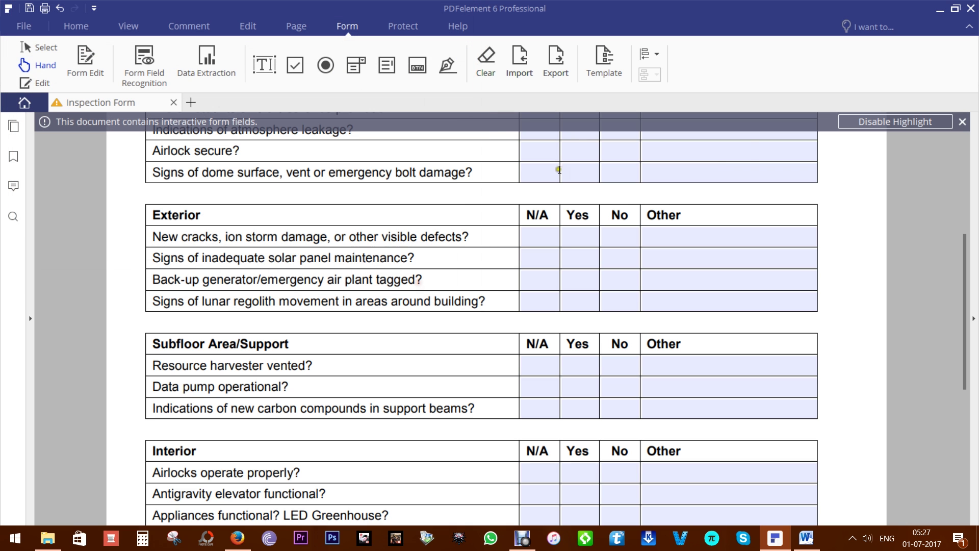
{"action": "left_click", "coordinate": [606, 66]}
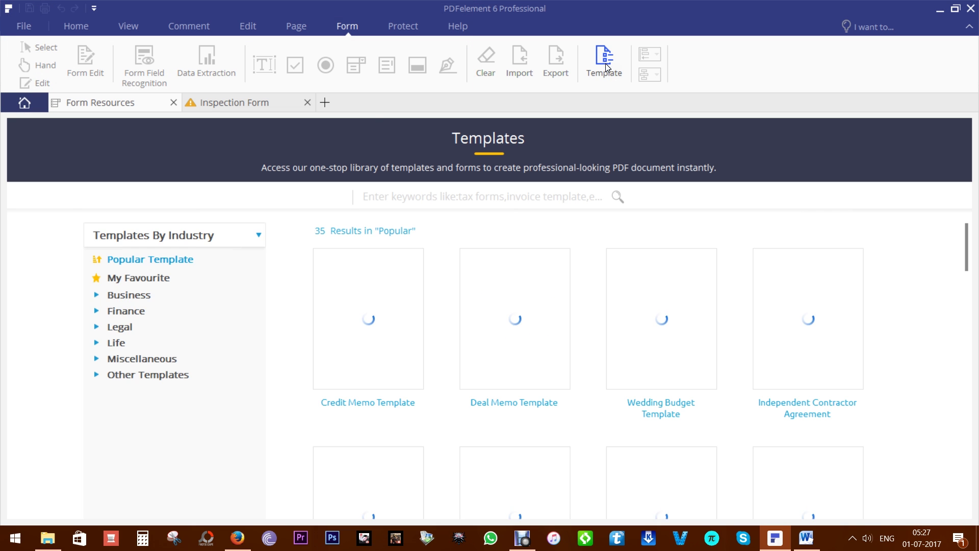
{"action": "scroll", "coordinate": [447, 346], "scroll_direction": "down", "scroll_amount": 3}
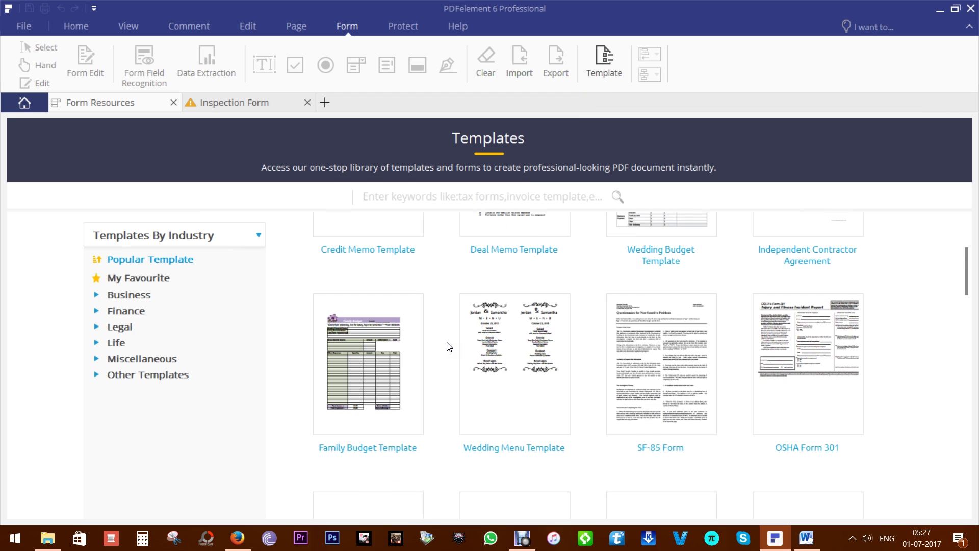
{"action": "scroll", "coordinate": [447, 349], "scroll_direction": "down", "scroll_amount": 4}
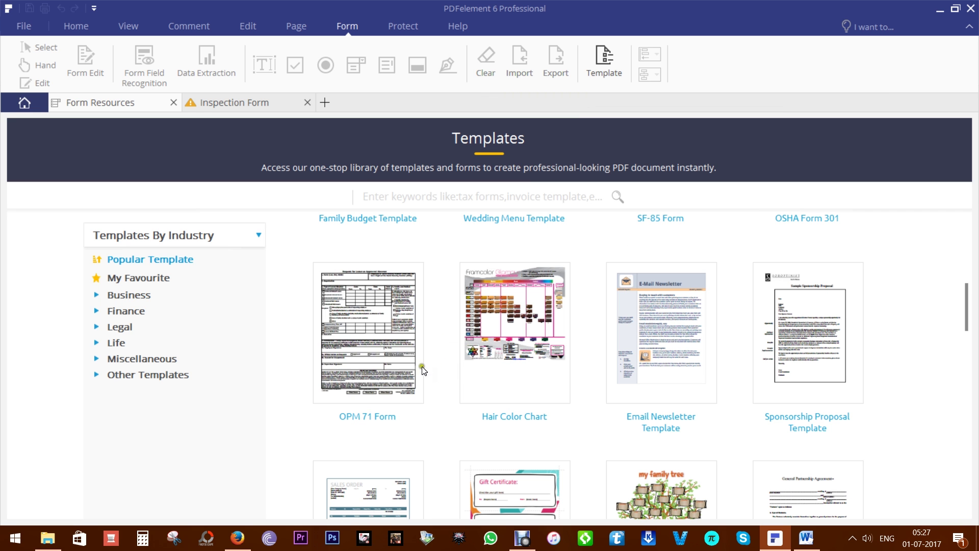
- Browse the Business, Finance, Legal and Life template categories, including Budget and Business Form templates
{"action": "left_click", "coordinate": [100, 295]}
{"action": "left_click", "coordinate": [130, 376]}
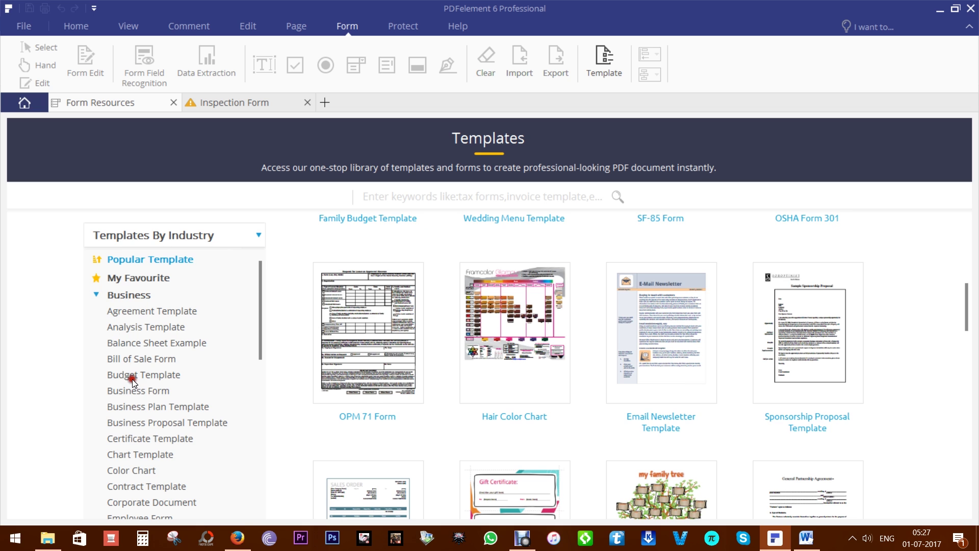
{"action": "left_click", "coordinate": [132, 394]}
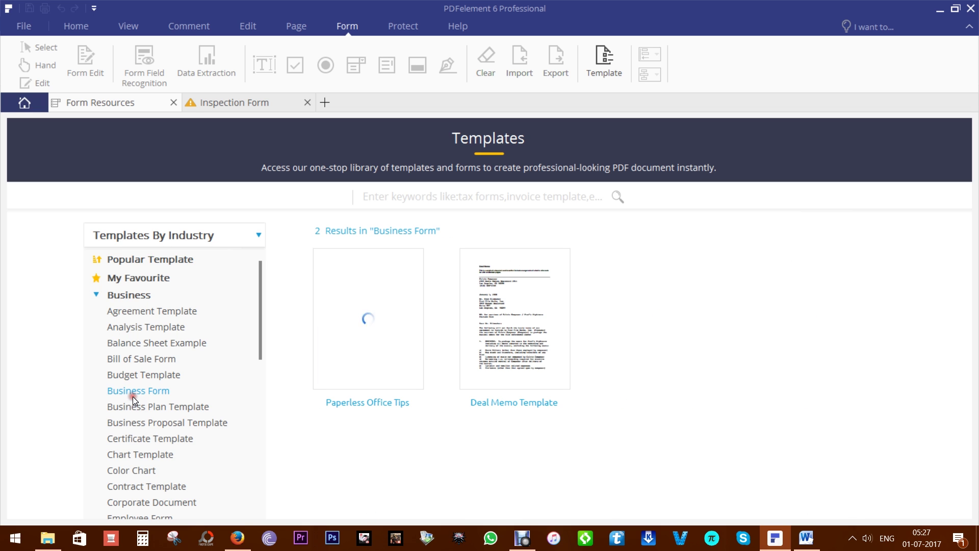
{"action": "left_click", "coordinate": [96, 295]}
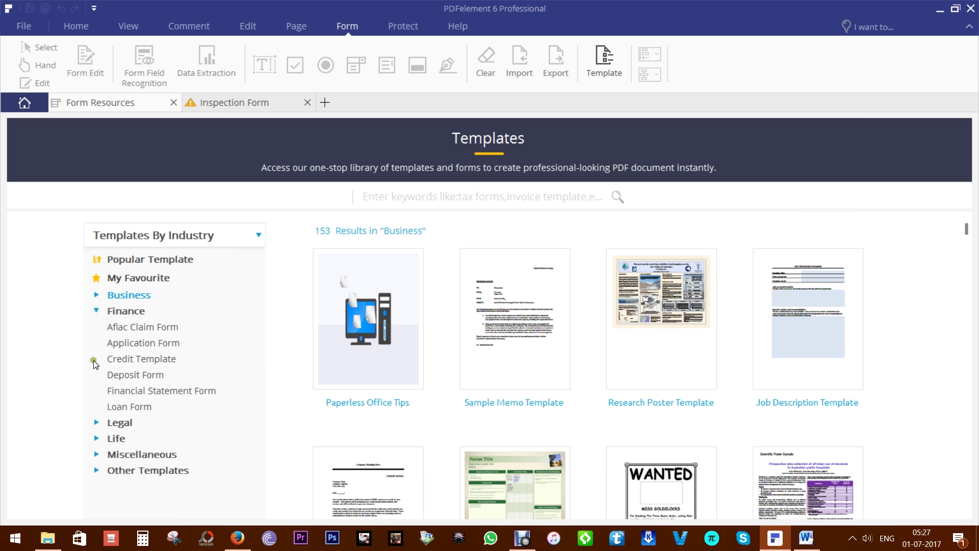
{"action": "left_click", "coordinate": [97, 423]}
{"action": "scroll", "coordinate": [99, 426], "scroll_direction": "down", "scroll_amount": 2}
{"action": "left_click", "coordinate": [97, 478]}
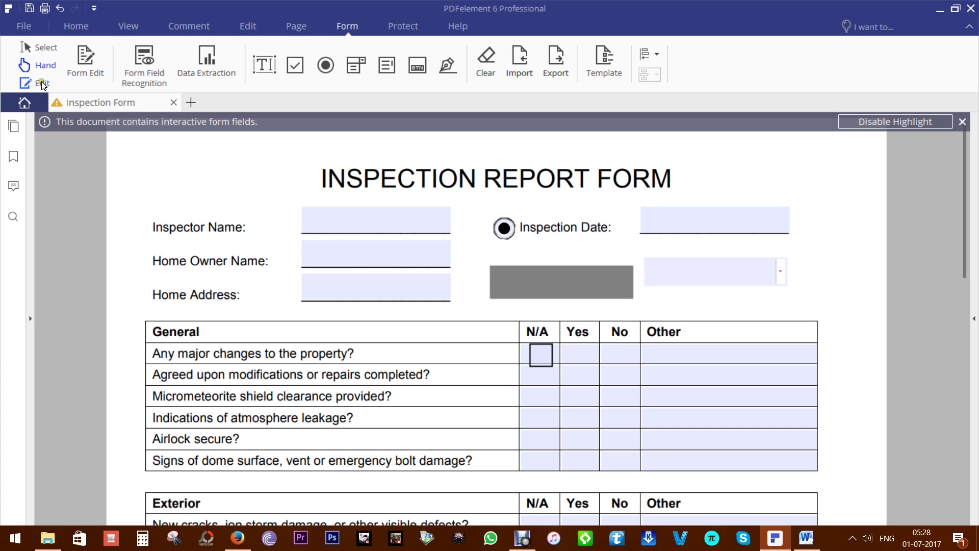
- Prefix the form title with 'Hello' so it reads Hello INSPECTION REPORT FORM, keeping Arial
{"action": "left_click", "coordinate": [43, 83]}
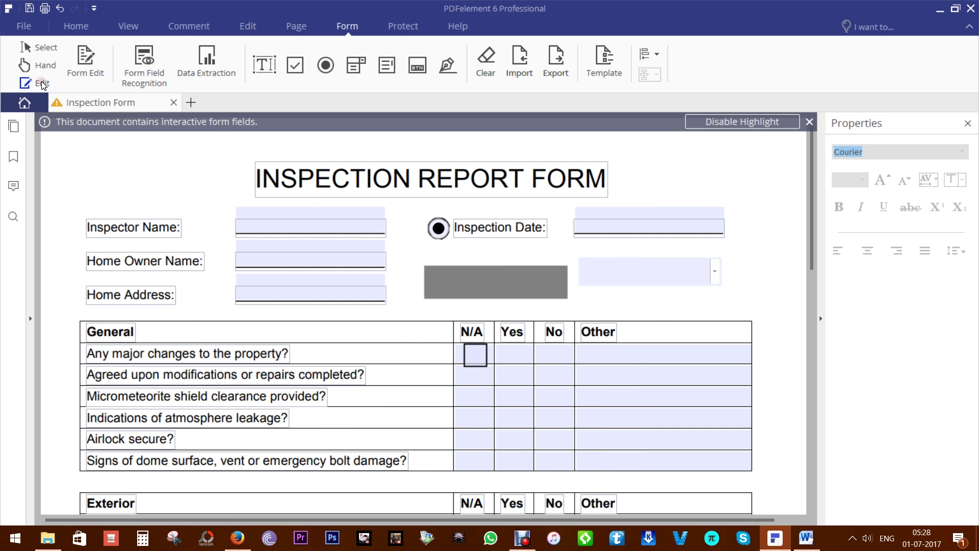
{"action": "left_click", "coordinate": [259, 176]}
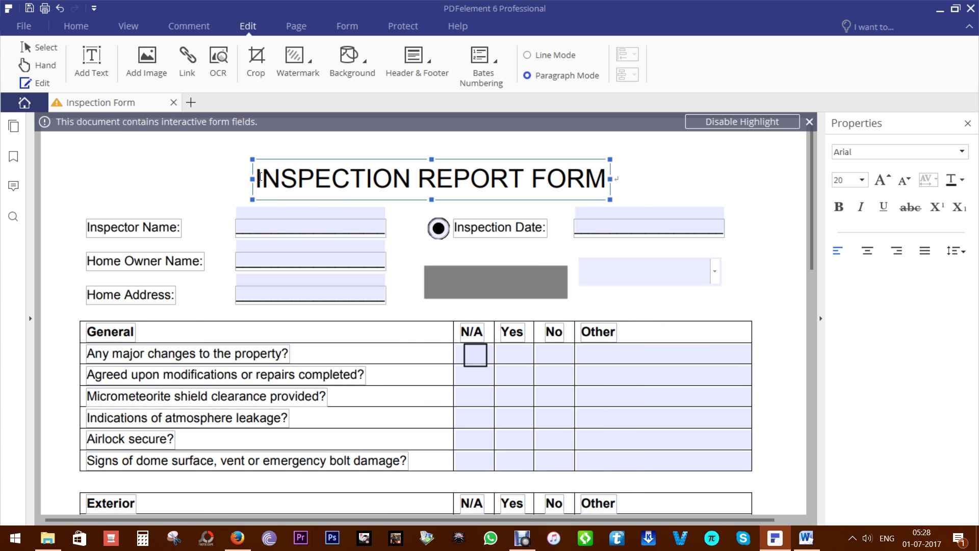
{"action": "type", "text": "Hello"}
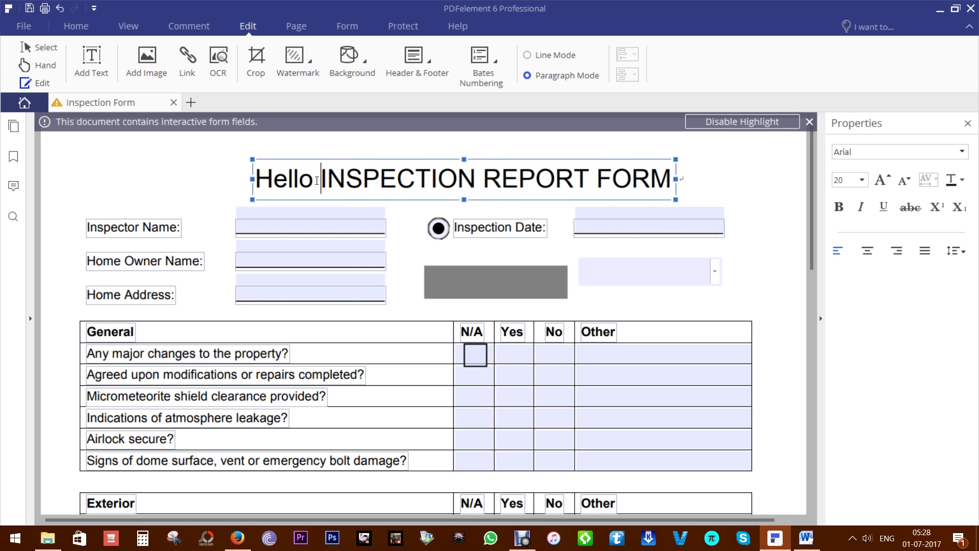
{"action": "left_click", "coordinate": [963, 152]}
{"action": "left_click", "coordinate": [963, 152]}
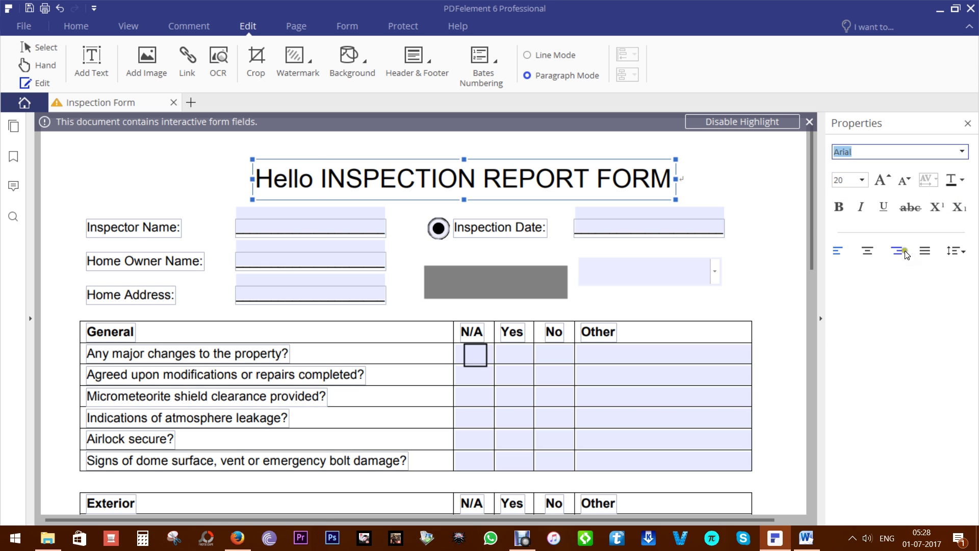
- Insert 'hi' into the second General question and correct 'coxmpleted' to 'completed'
{"action": "scroll", "coordinate": [384, 367], "scroll_direction": "down", "scroll_amount": 5}
{"action": "left_click", "coordinate": [296, 324]}
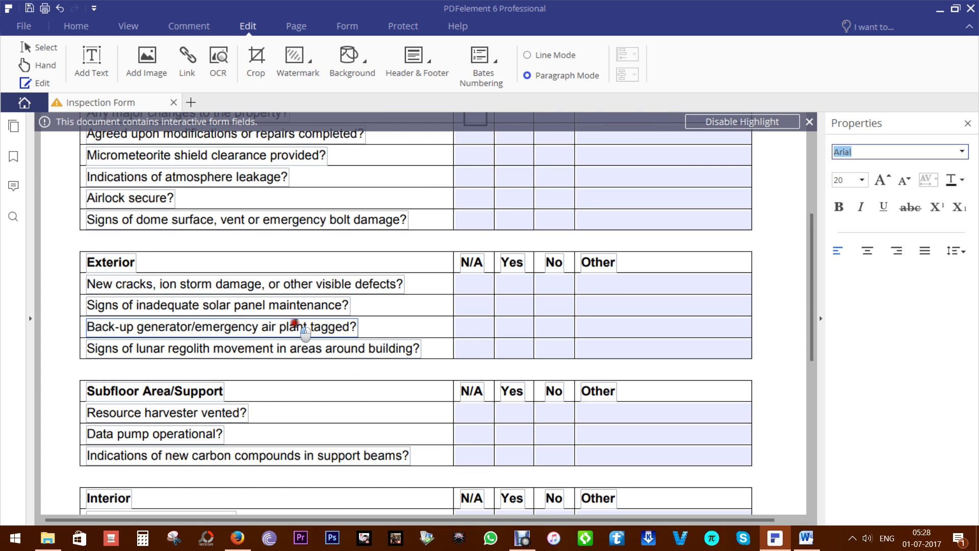
{"action": "scroll", "coordinate": [295, 323], "scroll_direction": "up", "scroll_amount": 4}
{"action": "type", "text": "hi co"}
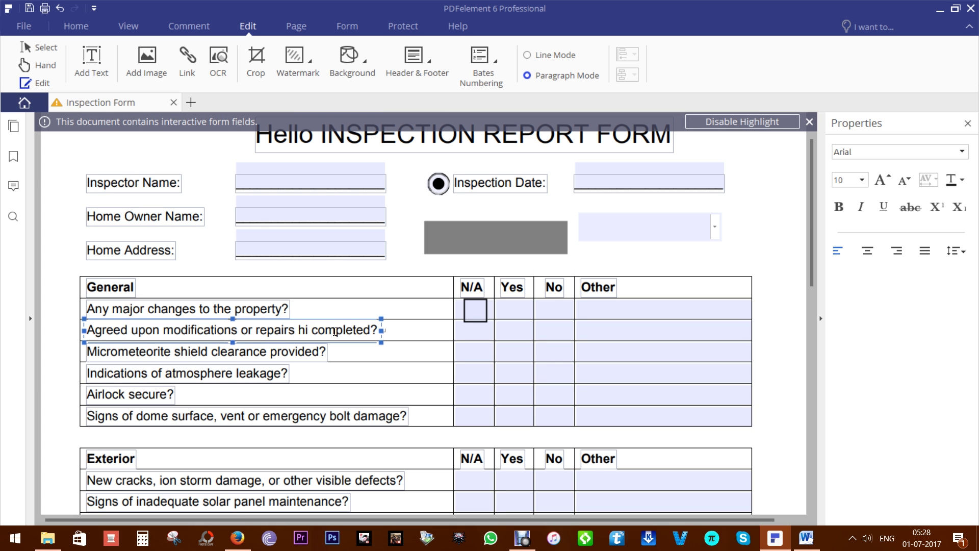
{"action": "type", "text": "x"}
{"action": "left_click", "coordinate": [276, 332]}
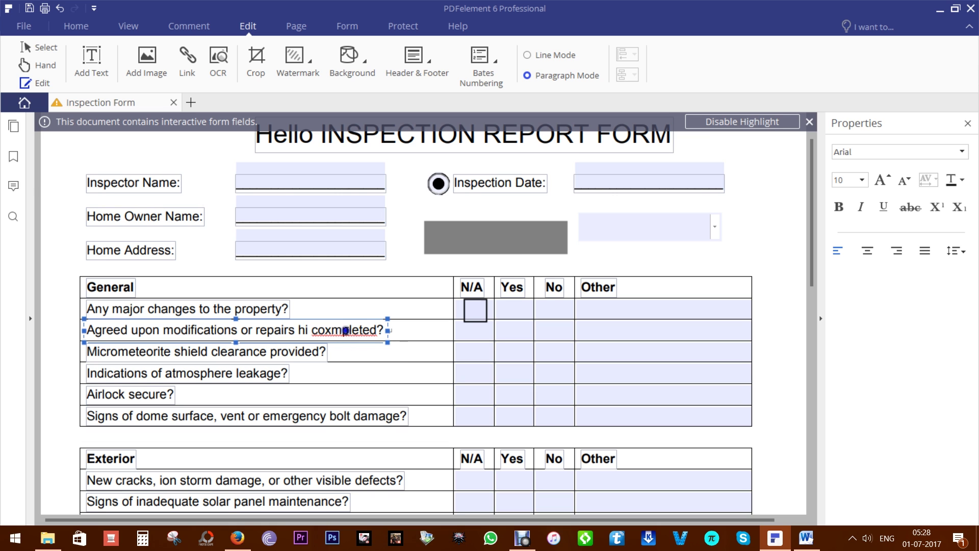
{"action": "right_click", "coordinate": [346, 331]}
{"action": "left_click", "coordinate": [382, 300]}
{"action": "left_click", "coordinate": [254, 351]}
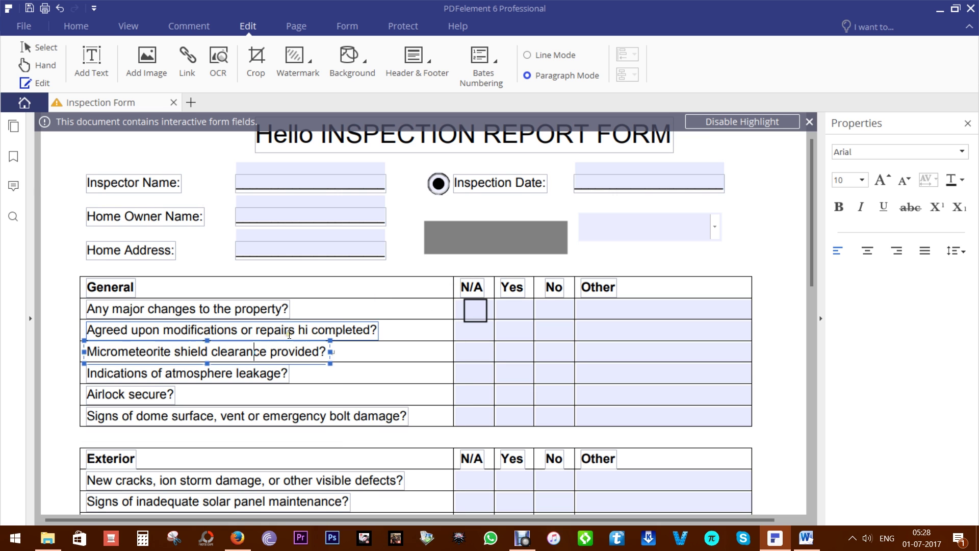
- Open Inspection Form (Filled).pdf from Recent Documents, scroll through it, then bring up the PDFs folder
{"action": "left_click", "coordinate": [29, 27]}
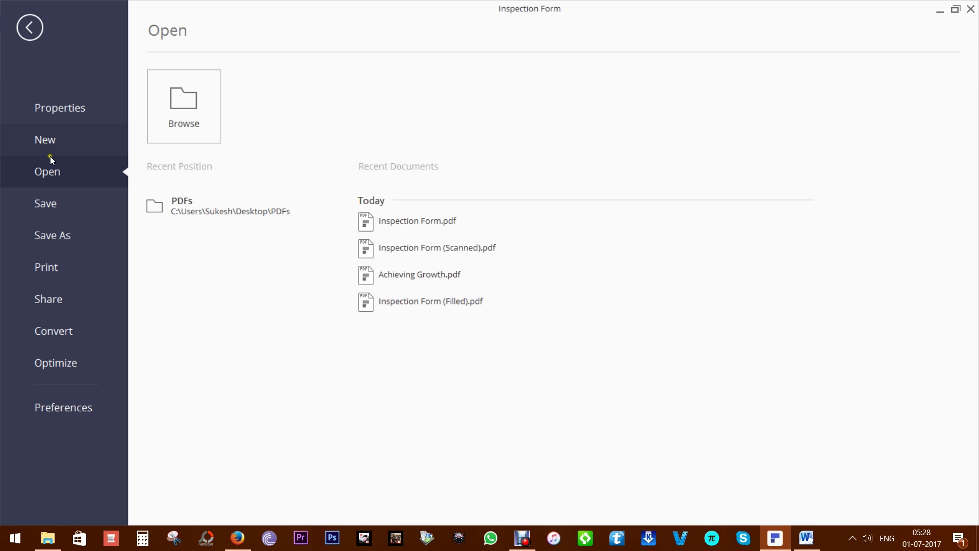
{"action": "left_click", "coordinate": [425, 304]}
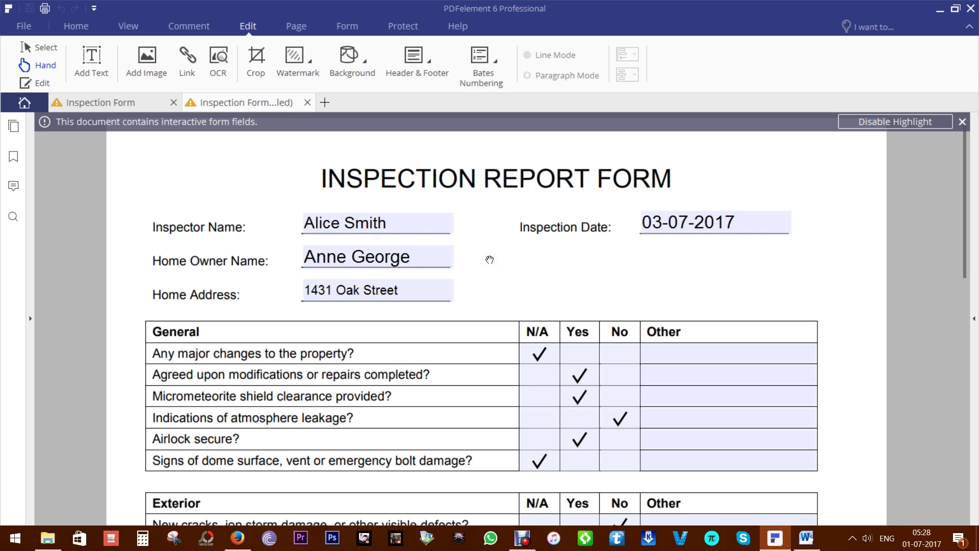
{"action": "scroll", "coordinate": [490, 260], "scroll_direction": "down", "scroll_amount": 5}
{"action": "scroll", "coordinate": [490, 259], "scroll_direction": "down", "scroll_amount": 3}
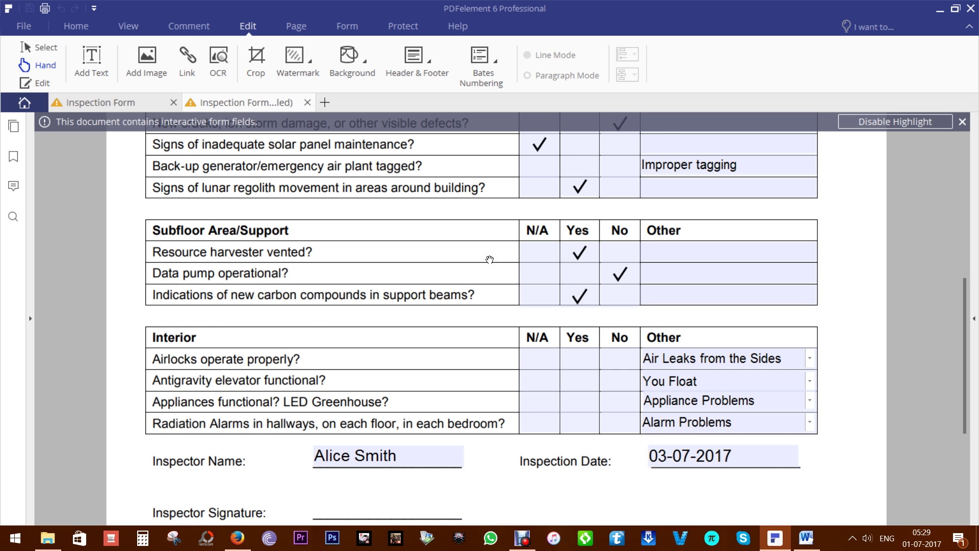
{"action": "scroll", "coordinate": [490, 259], "scroll_direction": "down", "scroll_amount": 4}
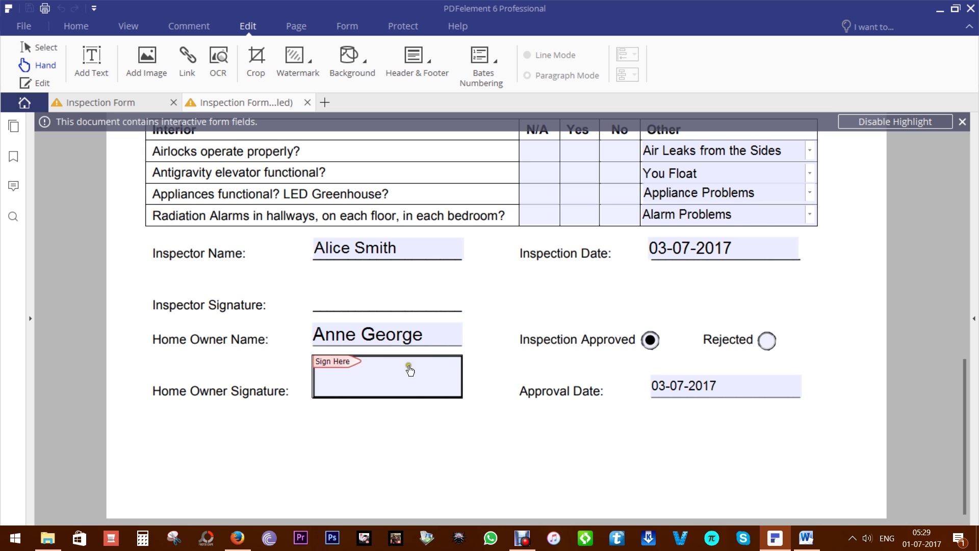
{"action": "scroll", "coordinate": [408, 367], "scroll_direction": "up", "scroll_amount": 10}
{"action": "left_click", "coordinate": [47, 537]}
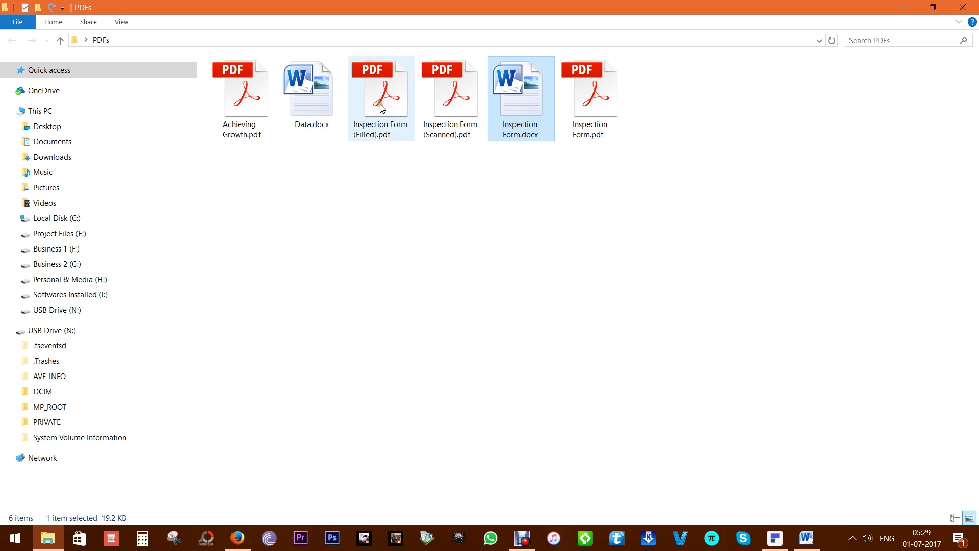
- Open the filled form in Acrobat Reader and re-toggle the first-row N/A and second-question Yes ticks
{"action": "double_click", "coordinate": [382, 107]}
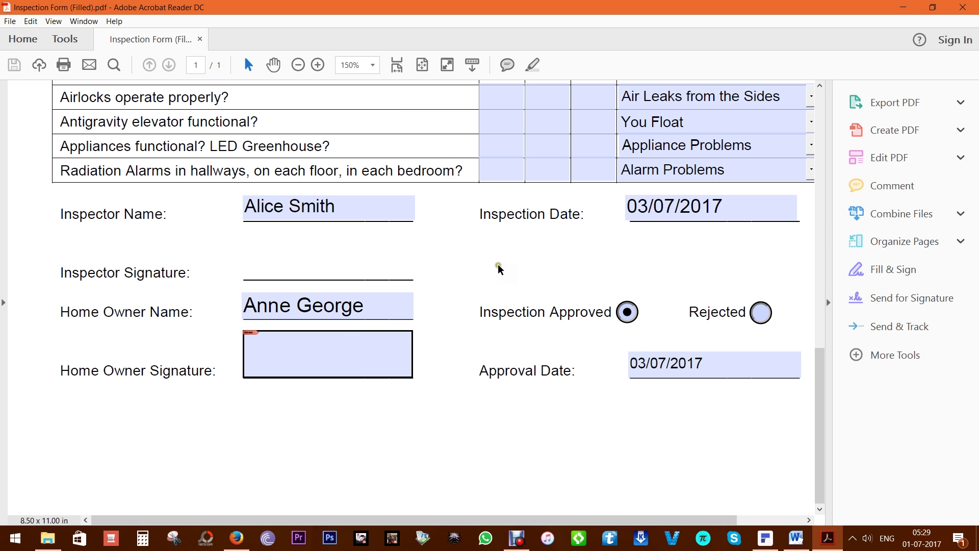
{"action": "scroll", "coordinate": [499, 268], "scroll_direction": "up", "scroll_amount": 3}
{"action": "scroll", "coordinate": [497, 275], "scroll_direction": "up", "scroll_amount": 6}
{"action": "scroll", "coordinate": [497, 275], "scroll_direction": "up", "scroll_amount": 6}
{"action": "scroll", "coordinate": [498, 271], "scroll_direction": "up", "scroll_amount": 3}
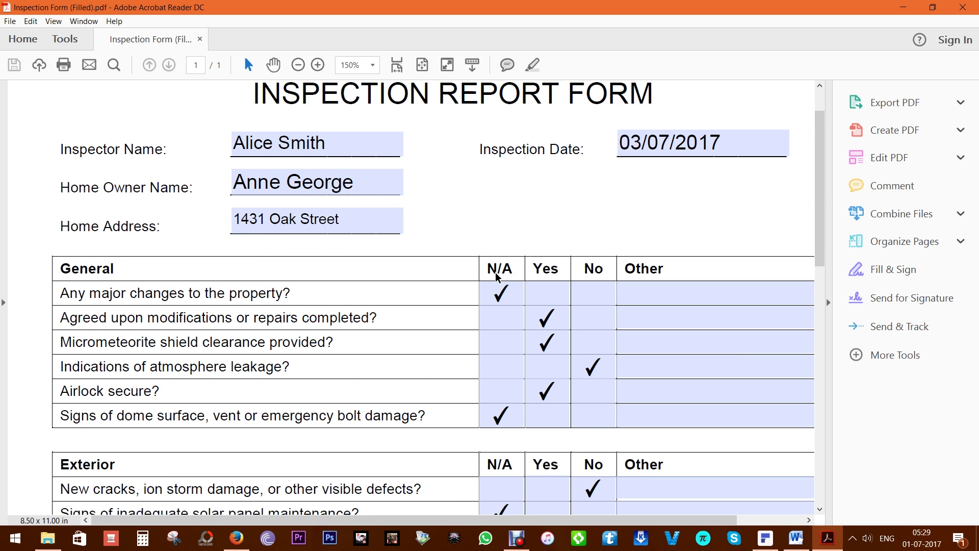
{"action": "left_click", "coordinate": [511, 300]}
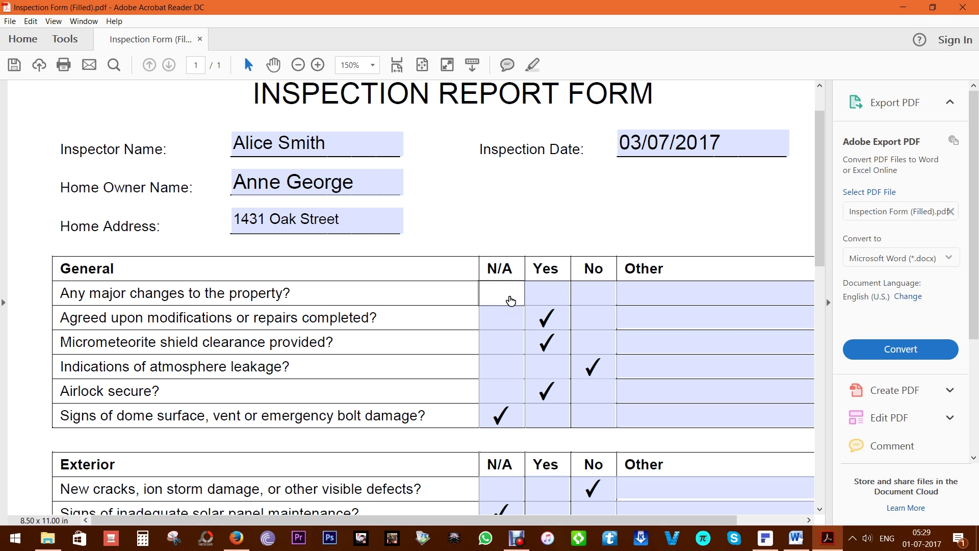
{"action": "left_click", "coordinate": [509, 299]}
{"action": "left_click", "coordinate": [539, 319]}
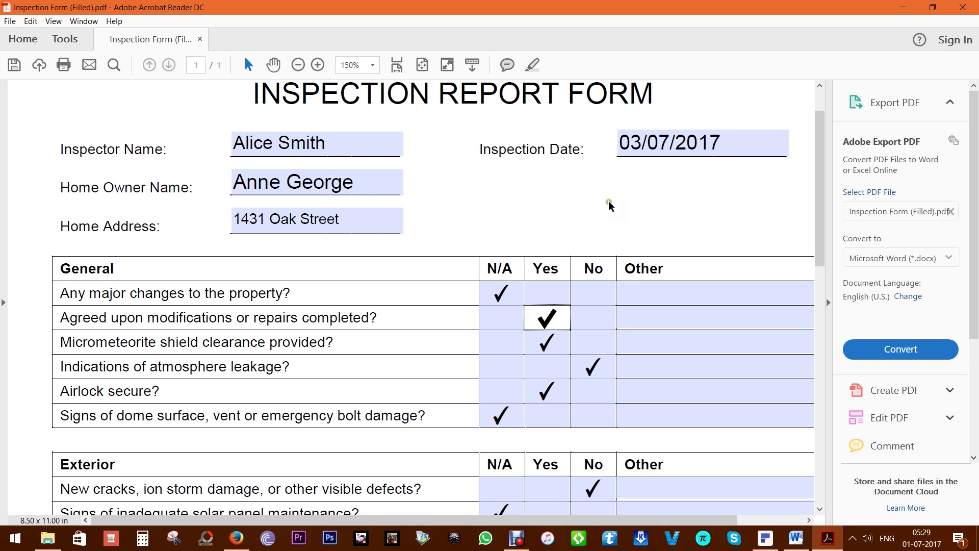
{"action": "left_click", "coordinate": [773, 140]}
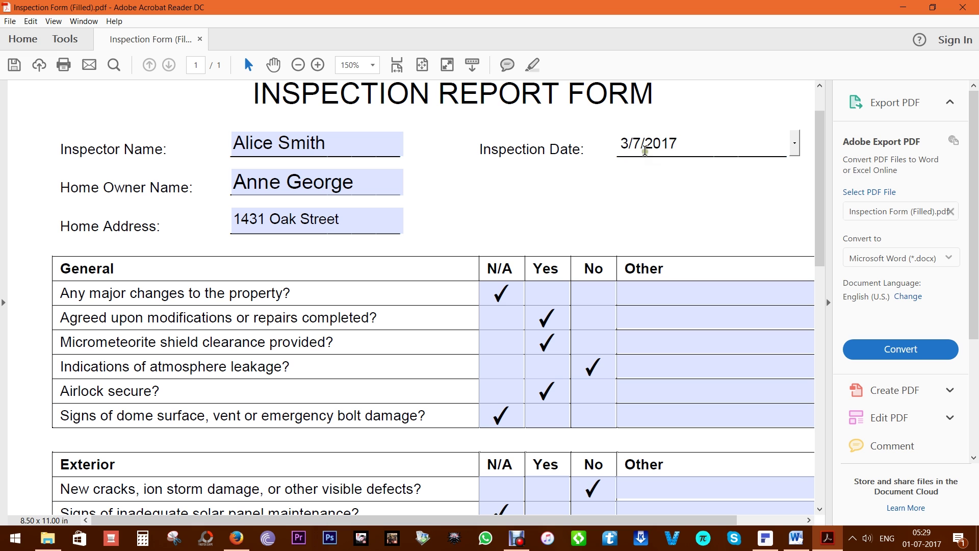
- Set the Approval Date to 03/07/2017 using the calendar picker
{"action": "left_click", "coordinate": [331, 147]}
{"action": "scroll", "coordinate": [360, 196], "scroll_direction": "up", "scroll_amount": 1}
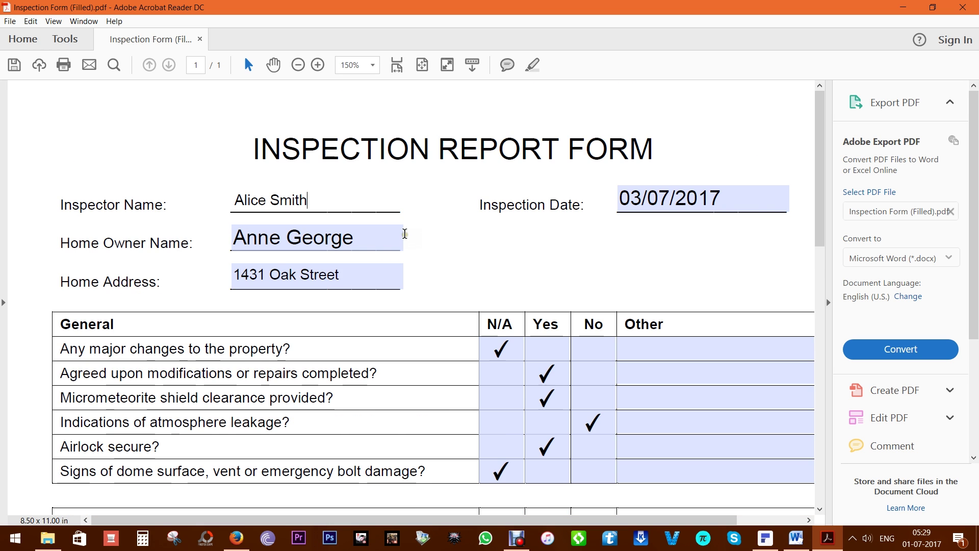
{"action": "scroll", "coordinate": [404, 229], "scroll_direction": "down", "scroll_amount": 3}
{"action": "scroll", "coordinate": [402, 241], "scroll_direction": "down", "scroll_amount": 3}
{"action": "scroll", "coordinate": [403, 242], "scroll_direction": "down", "scroll_amount": 4}
{"action": "scroll", "coordinate": [535, 295], "scroll_direction": "down", "scroll_amount": 1}
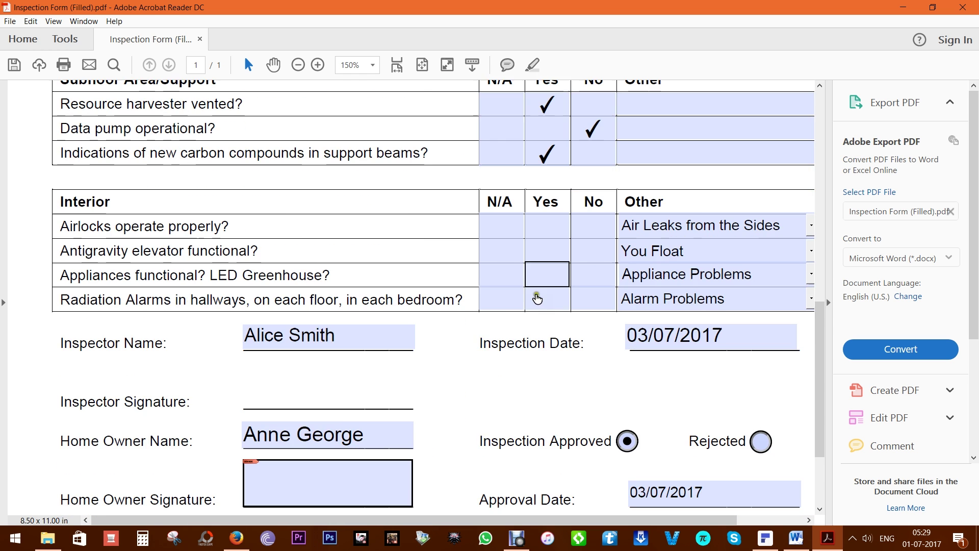
{"action": "scroll", "coordinate": [536, 294], "scroll_direction": "down", "scroll_amount": 1}
{"action": "left_click", "coordinate": [719, 419]}
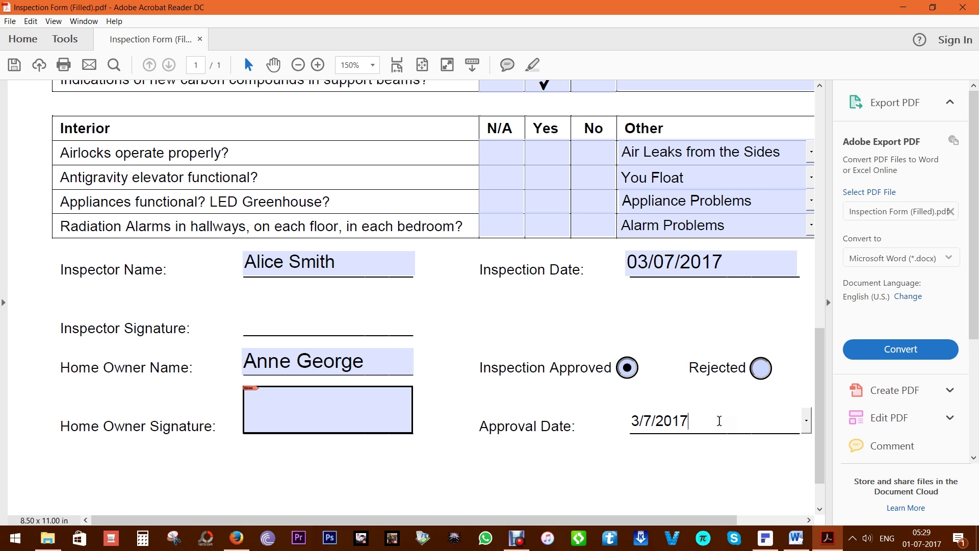
{"action": "left_click", "coordinate": [805, 423]}
{"action": "left_click", "coordinate": [793, 420]}
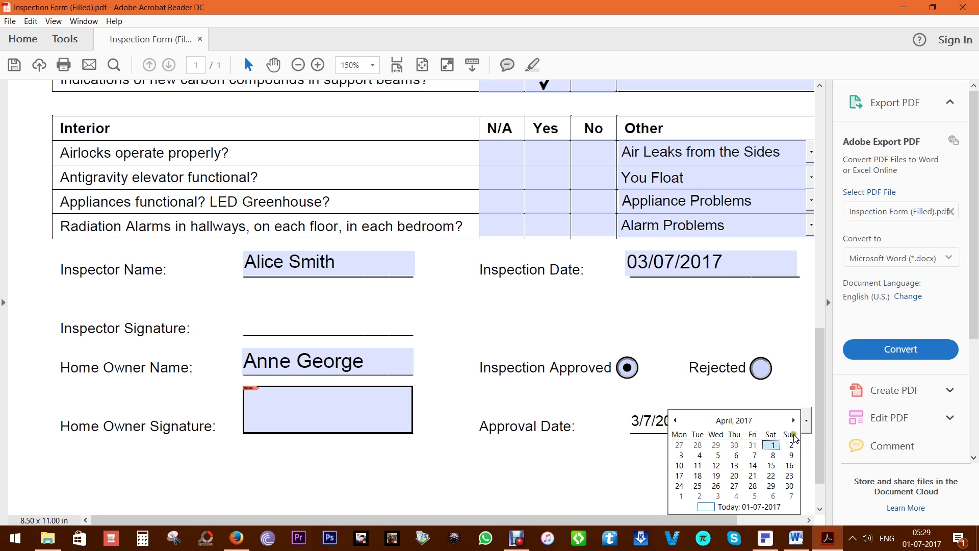
{"action": "left_click", "coordinate": [793, 421]}
{"action": "left_click", "coordinate": [465, 328]}
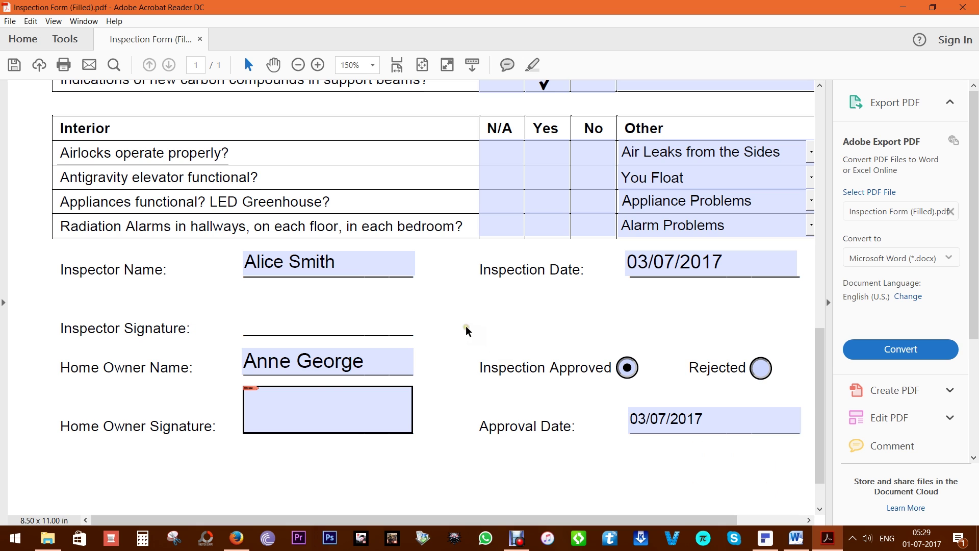
- Decline the signature's digital ID prompt and leave the result as Inspection Approved
{"action": "left_click", "coordinate": [252, 398]}
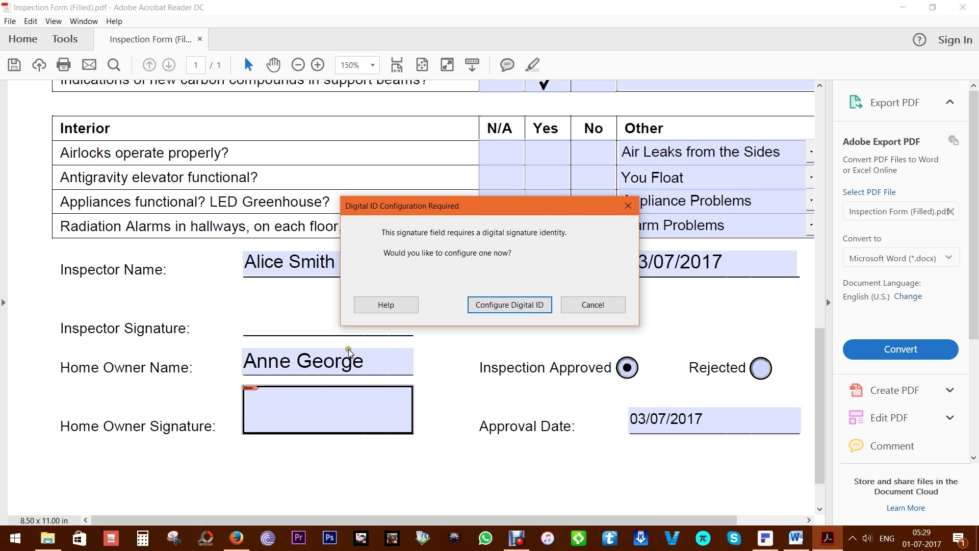
{"action": "left_click", "coordinate": [591, 305]}
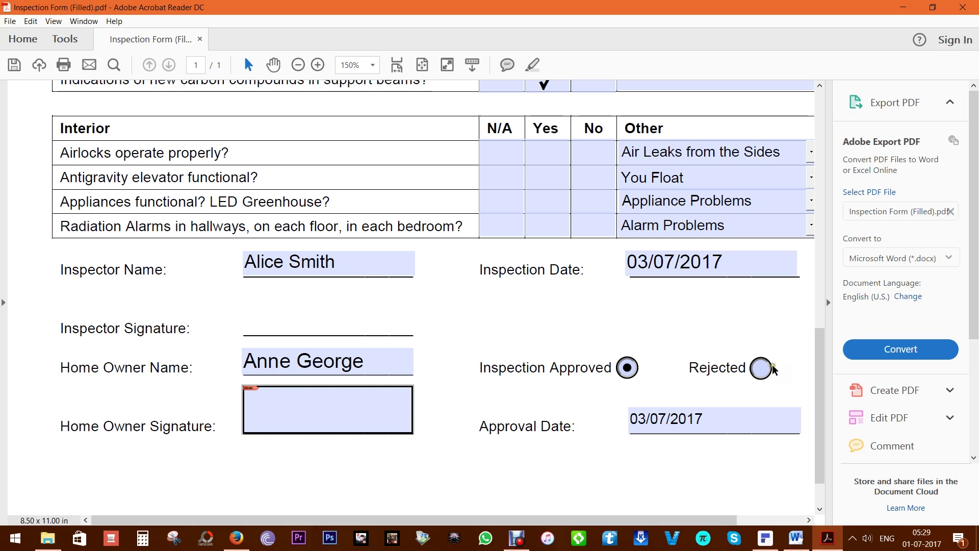
{"action": "left_click", "coordinate": [760, 369]}
{"action": "left_click", "coordinate": [627, 367]}
{"action": "scroll", "coordinate": [475, 362], "scroll_direction": "up", "scroll_amount": 3}
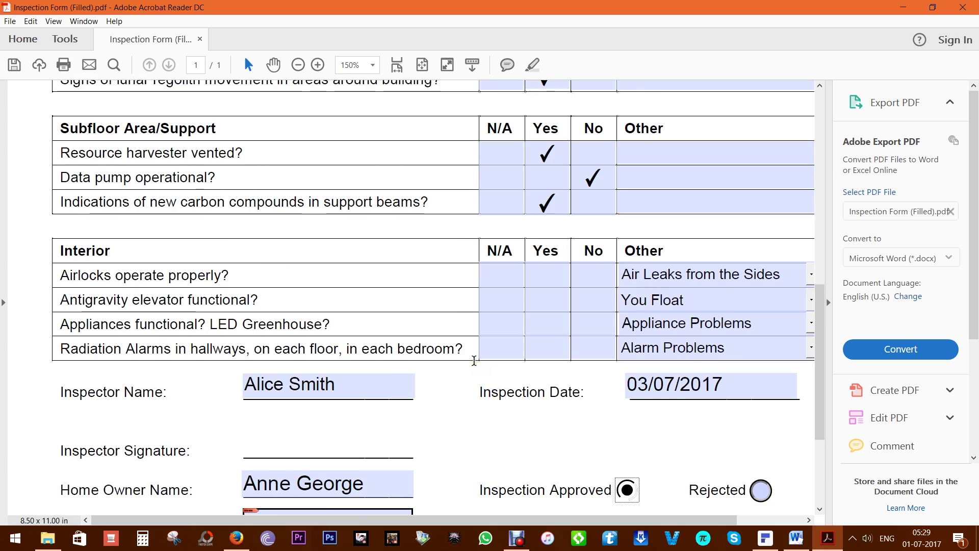
{"action": "scroll", "coordinate": [474, 362], "scroll_direction": "up", "scroll_amount": 6}
{"action": "scroll", "coordinate": [474, 357], "scroll_direction": "up", "scroll_amount": 3}
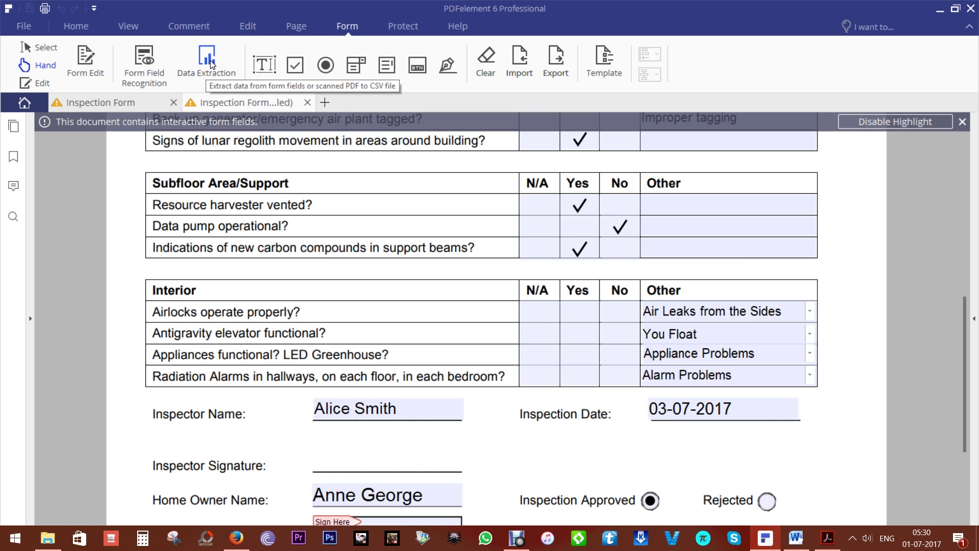
{"action": "left_click", "coordinate": [208, 61]}
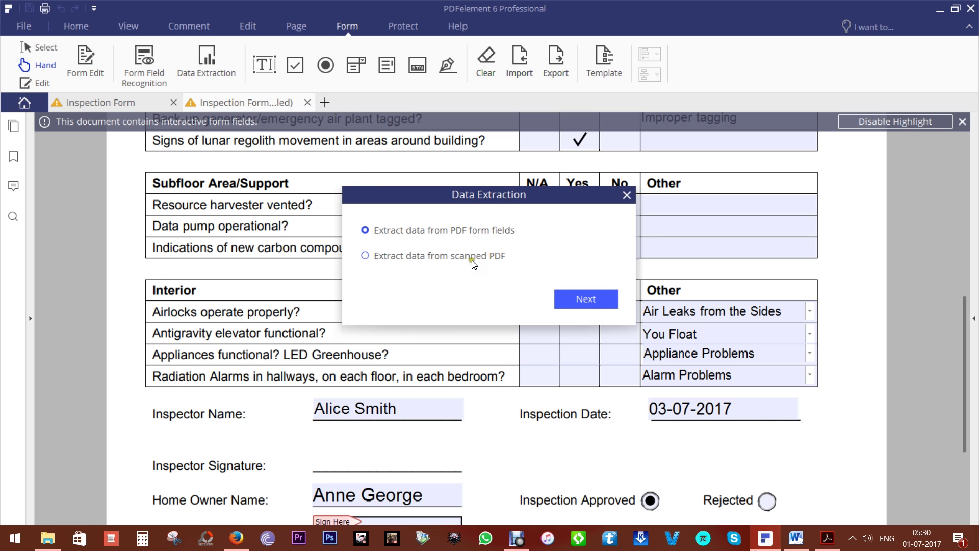
{"action": "left_click", "coordinate": [586, 301]}
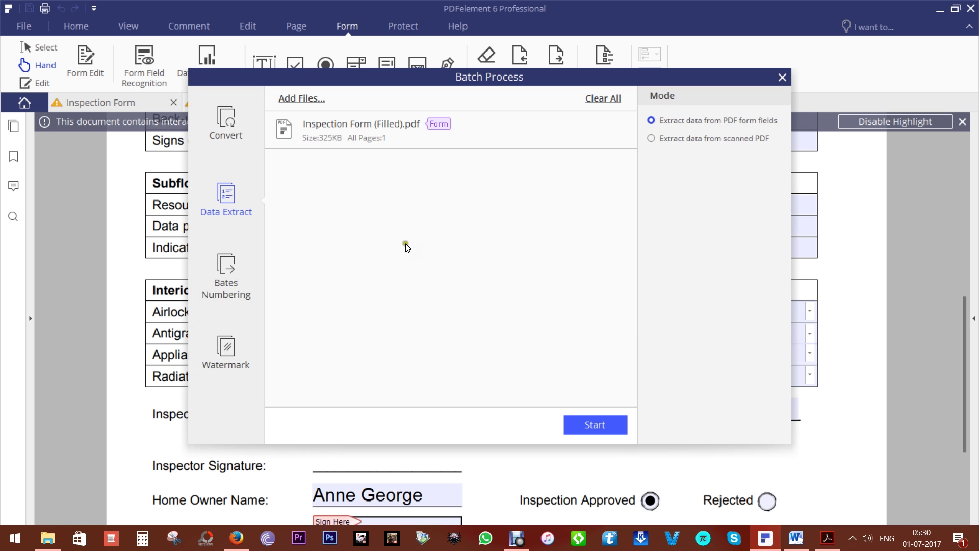
{"action": "left_click", "coordinate": [399, 129]}
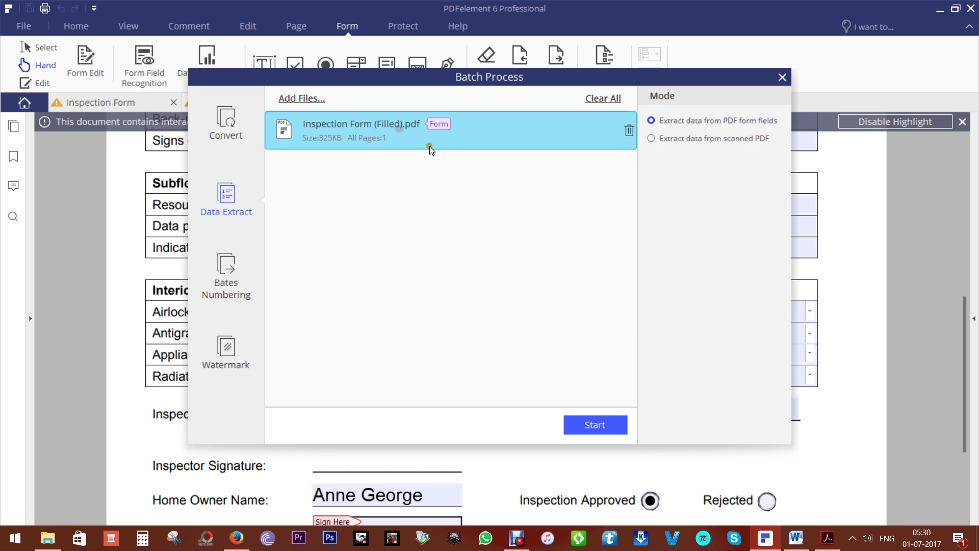
{"action": "left_click", "coordinate": [620, 421]}
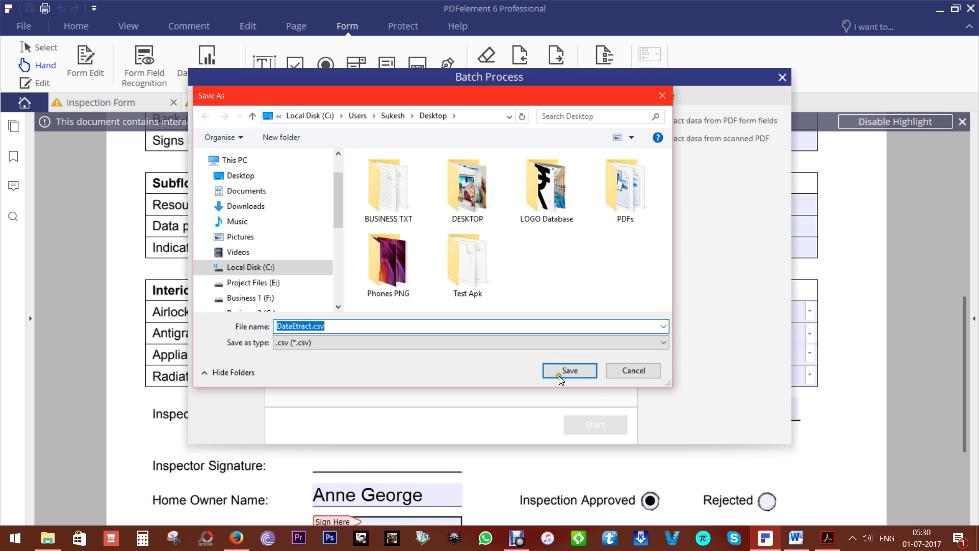
{"action": "left_click", "coordinate": [638, 371]}
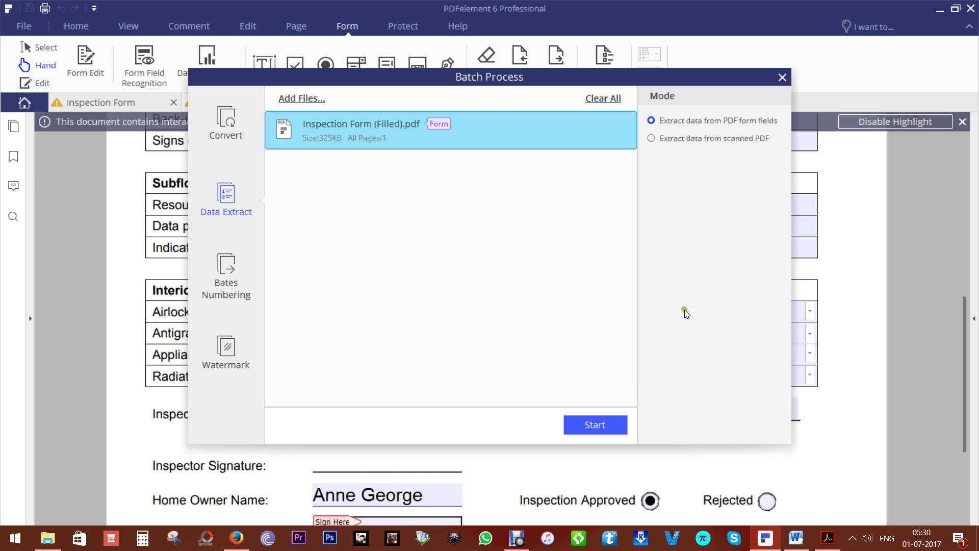
{"action": "left_click", "coordinate": [783, 77]}
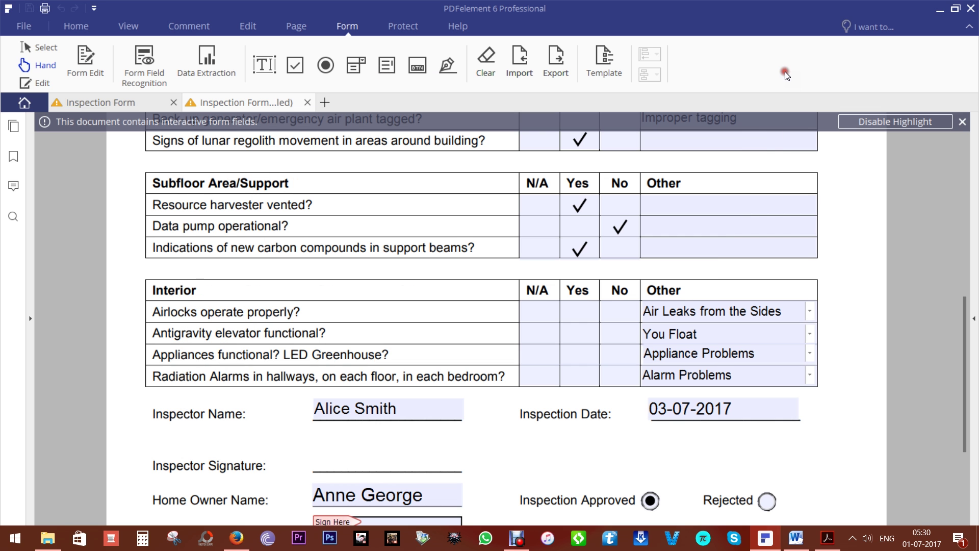
- Open the scanned inspection form from the recent documents list
{"action": "left_click", "coordinate": [25, 26]}
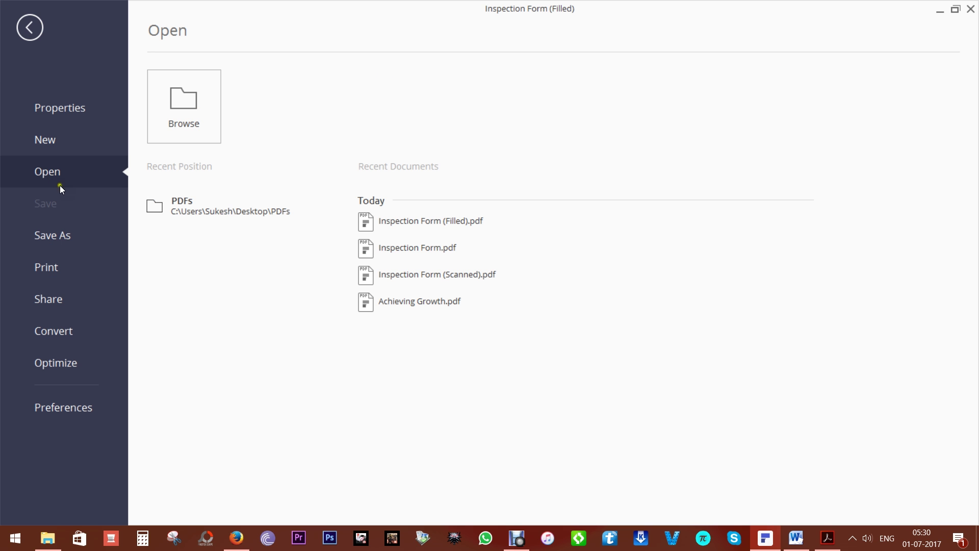
{"action": "left_click", "coordinate": [437, 274]}
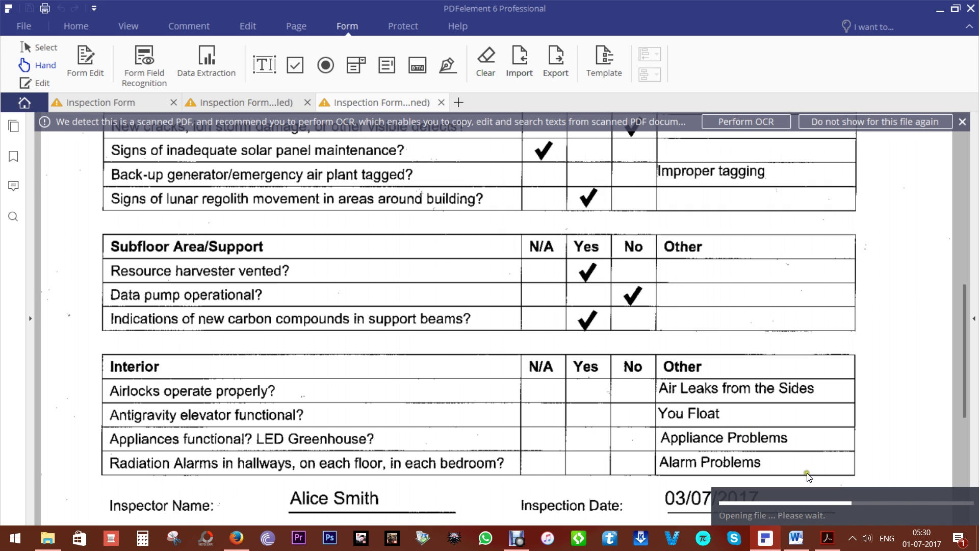
{"action": "scroll", "coordinate": [659, 379], "scroll_direction": "down", "scroll_amount": 2}
{"action": "scroll", "coordinate": [659, 379], "scroll_direction": "up", "scroll_amount": 1}
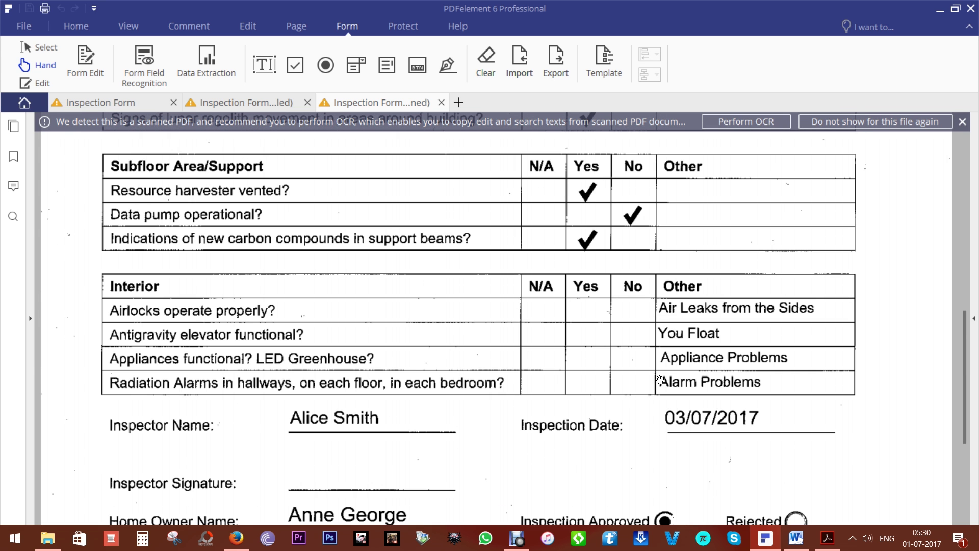
- Mark the Interior table as the scanned-PDF extraction area and save the setting as Interior
{"action": "left_click", "coordinate": [218, 63]}
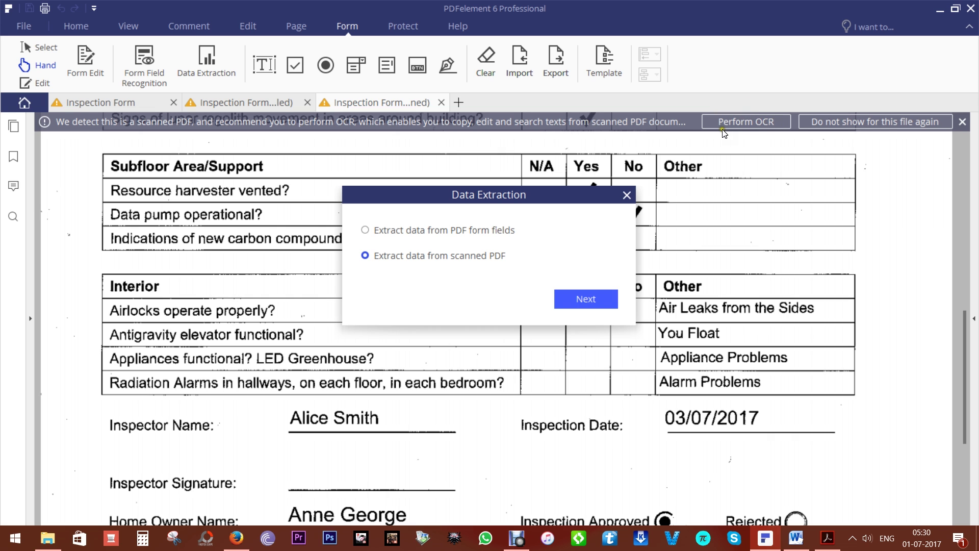
{"action": "left_click", "coordinate": [587, 299]}
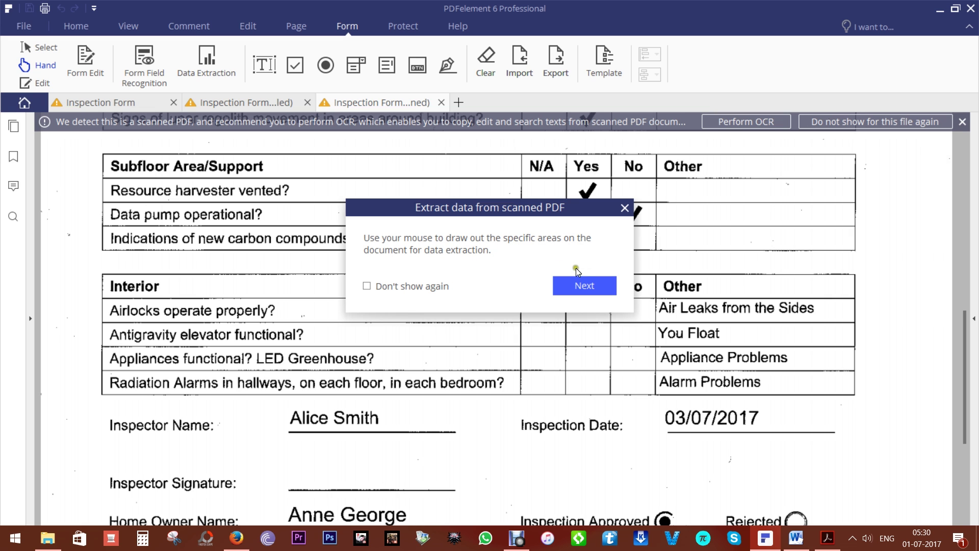
{"action": "left_click", "coordinate": [584, 287]}
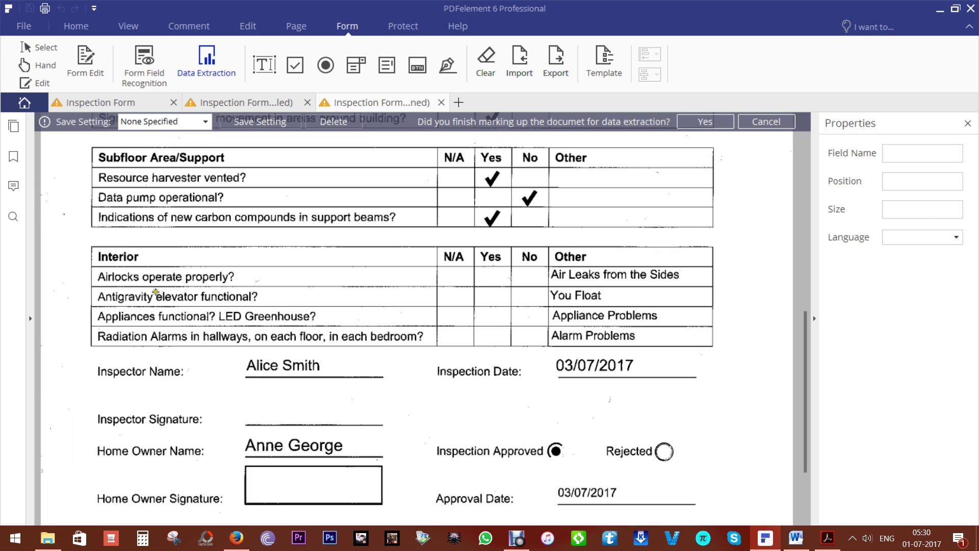
{"action": "left_click_drag", "start_coordinate": [74, 238], "coordinate": [743, 355]}
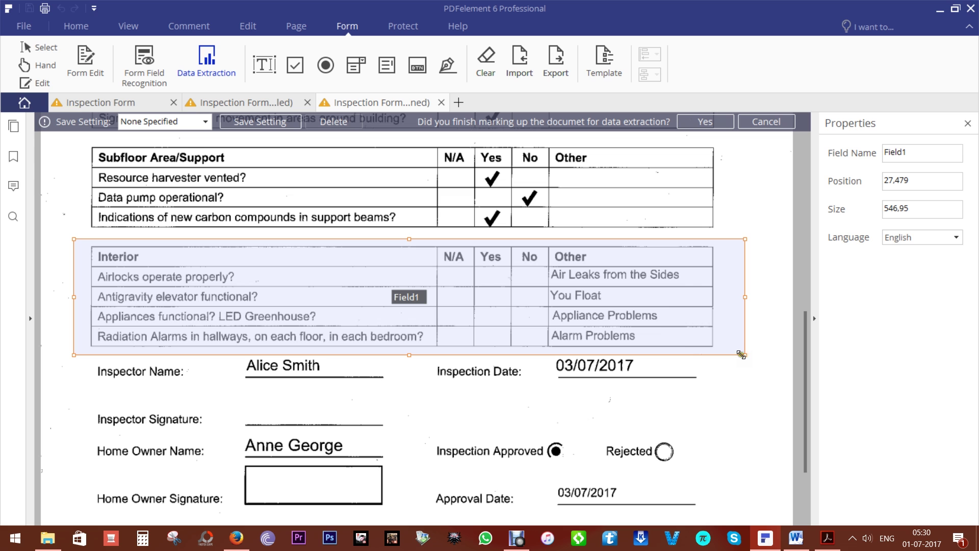
{"action": "left_click", "coordinate": [709, 122]}
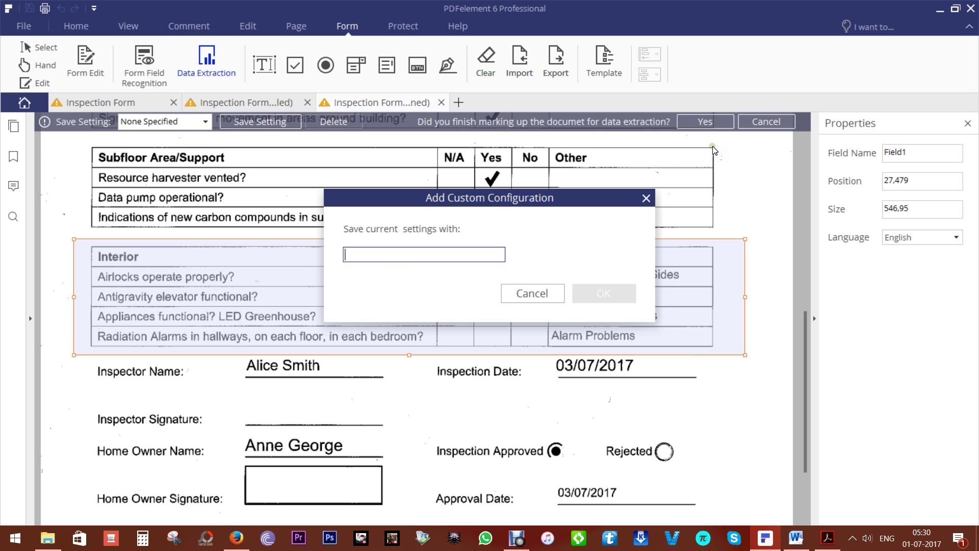
{"action": "type", "text": "Interior"}
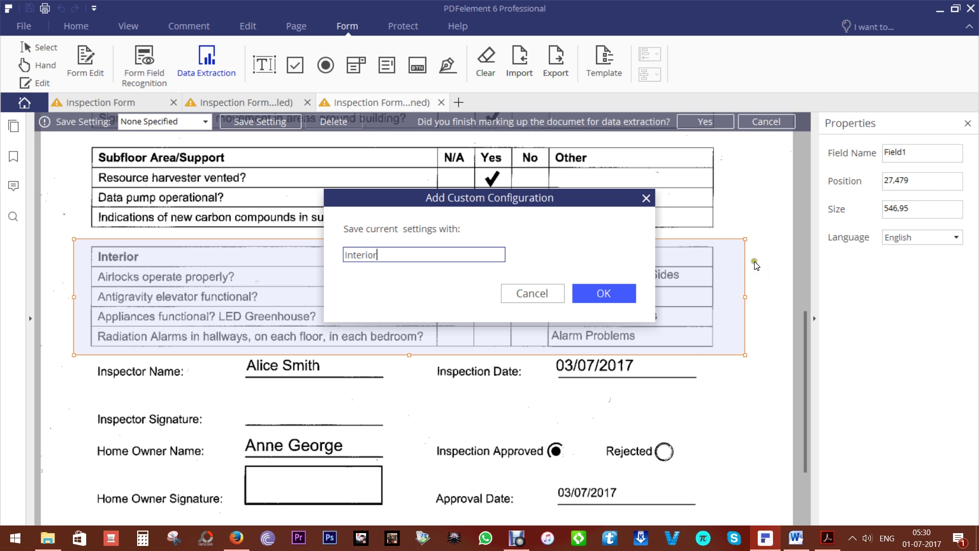
{"action": "left_click", "coordinate": [624, 294]}
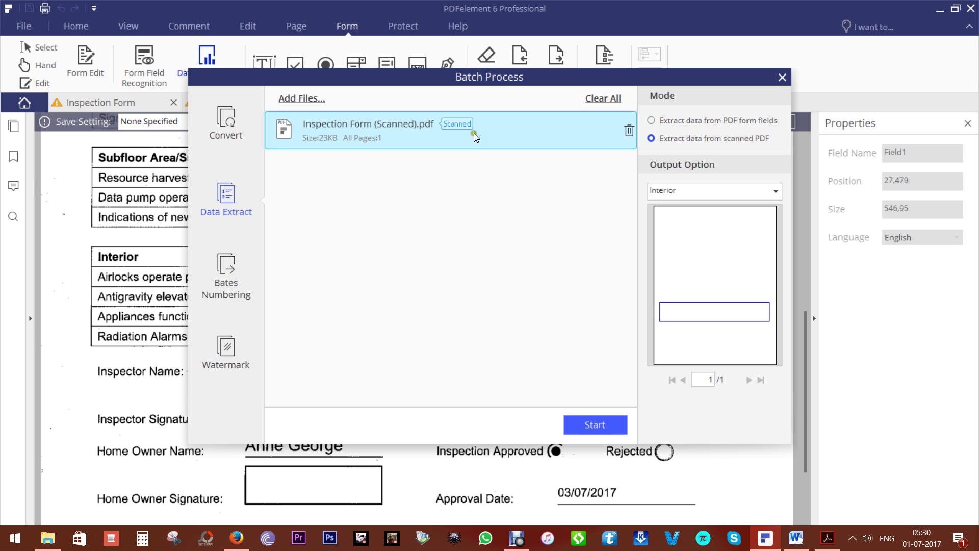
- Run the extraction and save the data as DataEtract.csv
{"action": "left_click", "coordinate": [599, 423]}
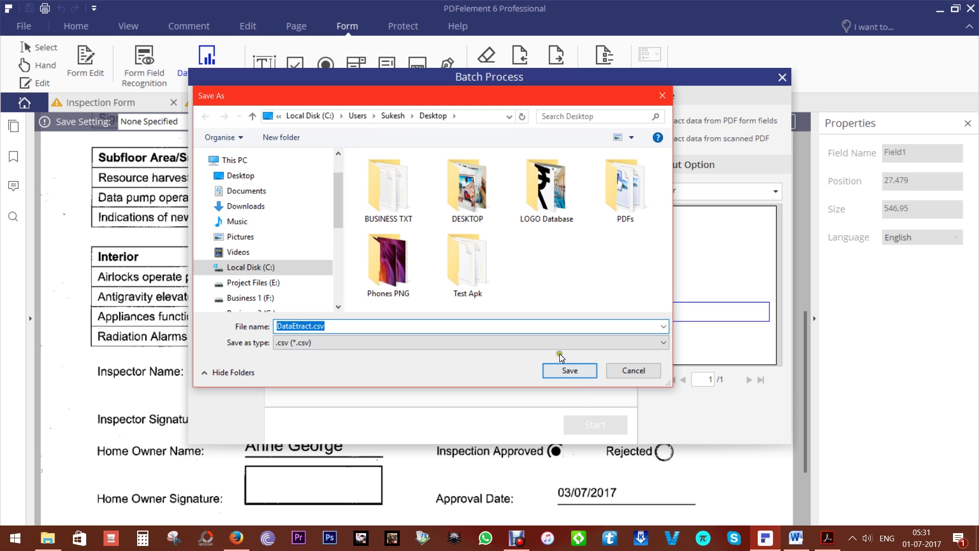
{"action": "left_click", "coordinate": [574, 368]}
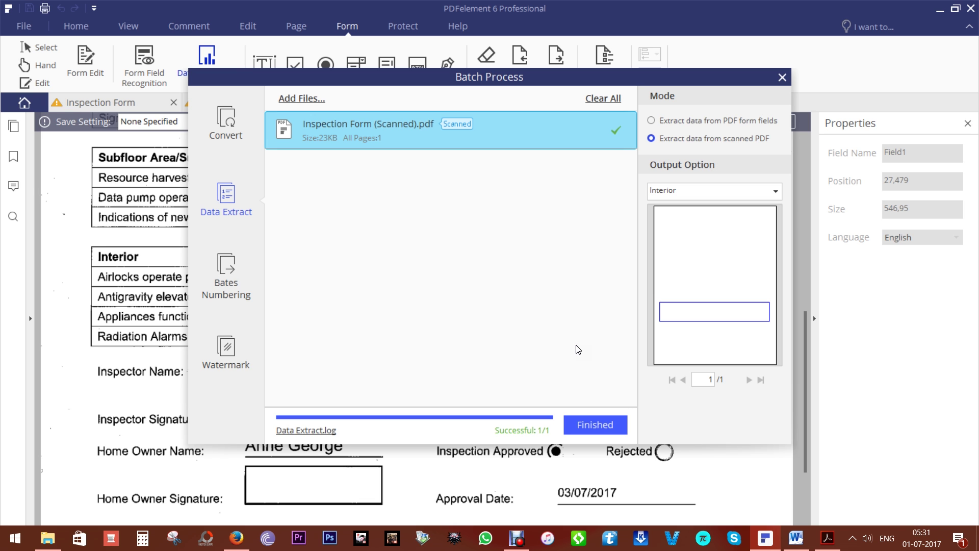
{"action": "left_click", "coordinate": [592, 426]}
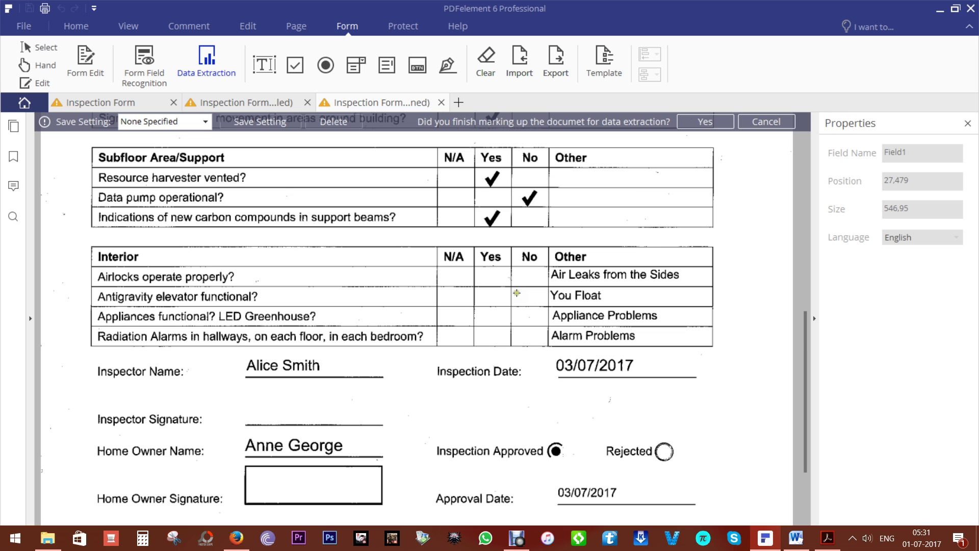
- Run OCR on the scanned inspection form after reviewing the Change Languages settings
{"action": "scroll", "coordinate": [516, 293], "scroll_direction": "down", "scroll_amount": 2}
{"action": "scroll", "coordinate": [516, 293], "scroll_direction": "up", "scroll_amount": 6}
{"action": "scroll", "coordinate": [516, 292], "scroll_direction": "up", "scroll_amount": 5}
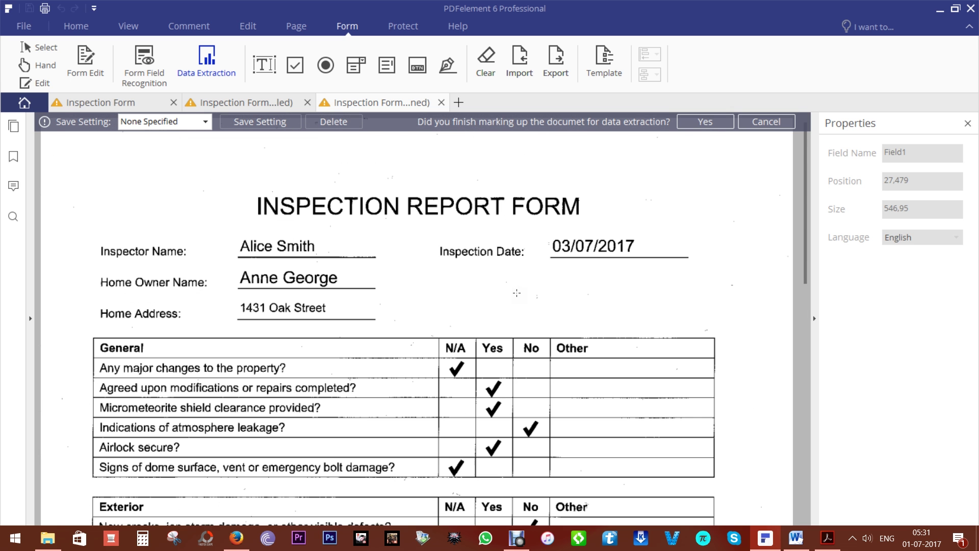
{"action": "scroll", "coordinate": [516, 293], "scroll_direction": "down", "scroll_amount": 2}
{"action": "scroll", "coordinate": [516, 293], "scroll_direction": "down", "scroll_amount": 1}
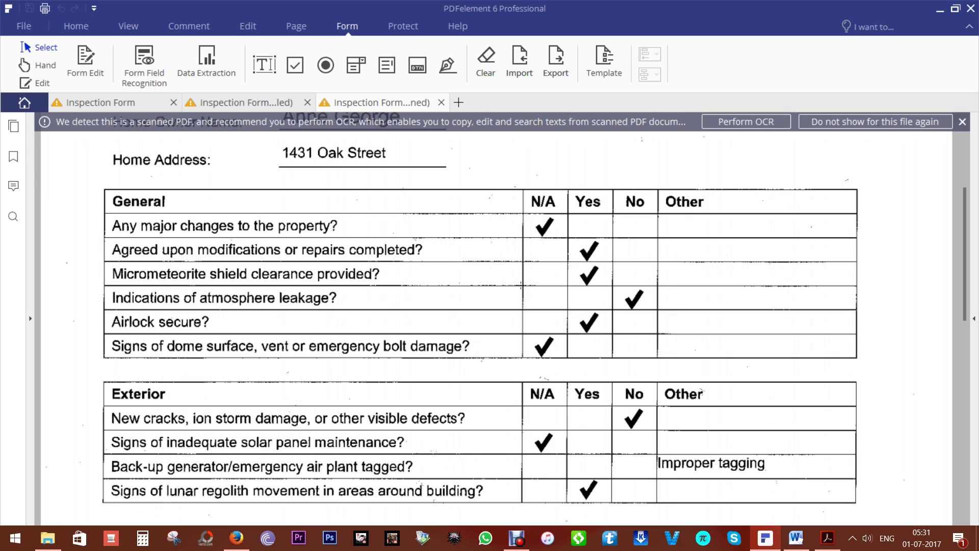
{"action": "left_click", "coordinate": [744, 124]}
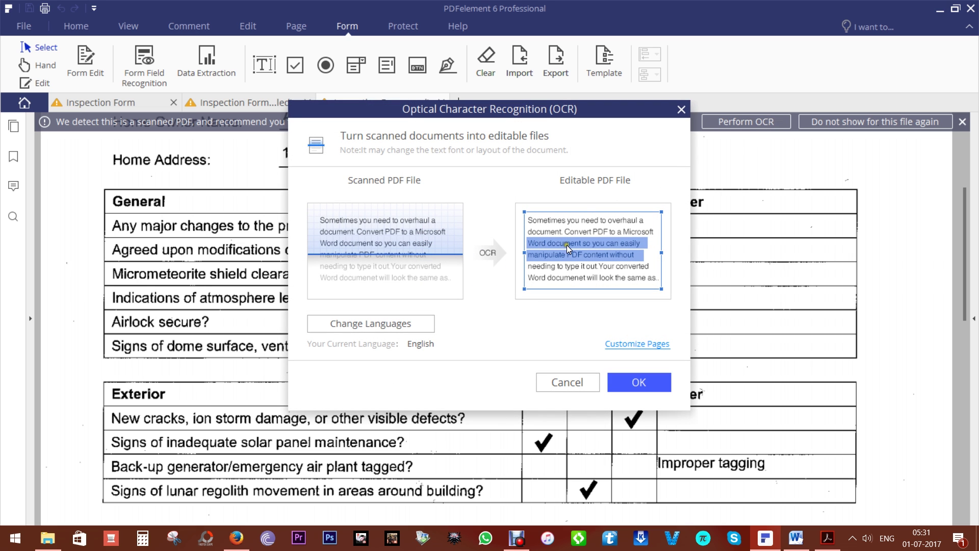
{"action": "left_click", "coordinate": [410, 325]}
{"action": "scroll", "coordinate": [494, 303], "scroll_direction": "down", "scroll_amount": 2}
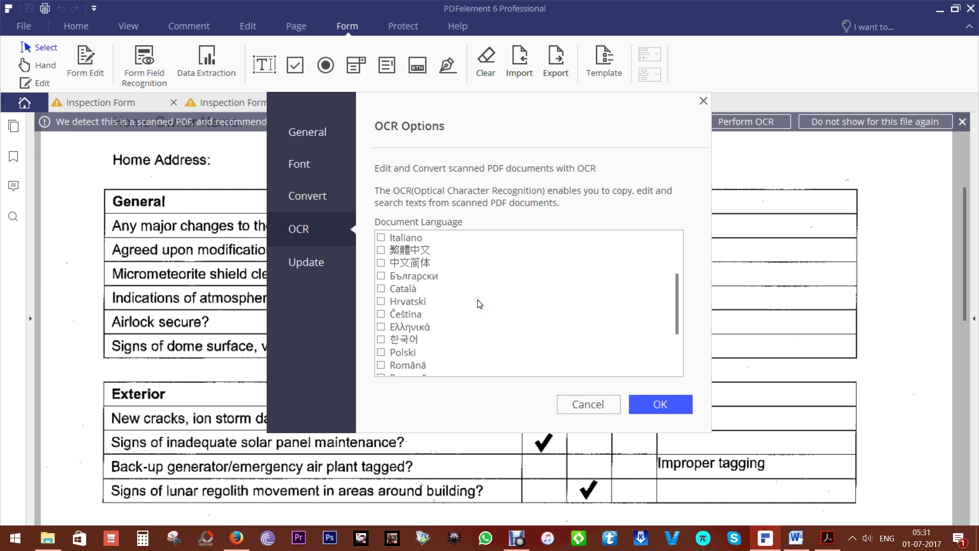
{"action": "scroll", "coordinate": [476, 302], "scroll_direction": "down", "scroll_amount": 1}
{"action": "scroll", "coordinate": [480, 304], "scroll_direction": "down", "scroll_amount": 1}
{"action": "scroll", "coordinate": [477, 303], "scroll_direction": "up", "scroll_amount": 2}
{"action": "scroll", "coordinate": [476, 301], "scroll_direction": "up", "scroll_amount": 2}
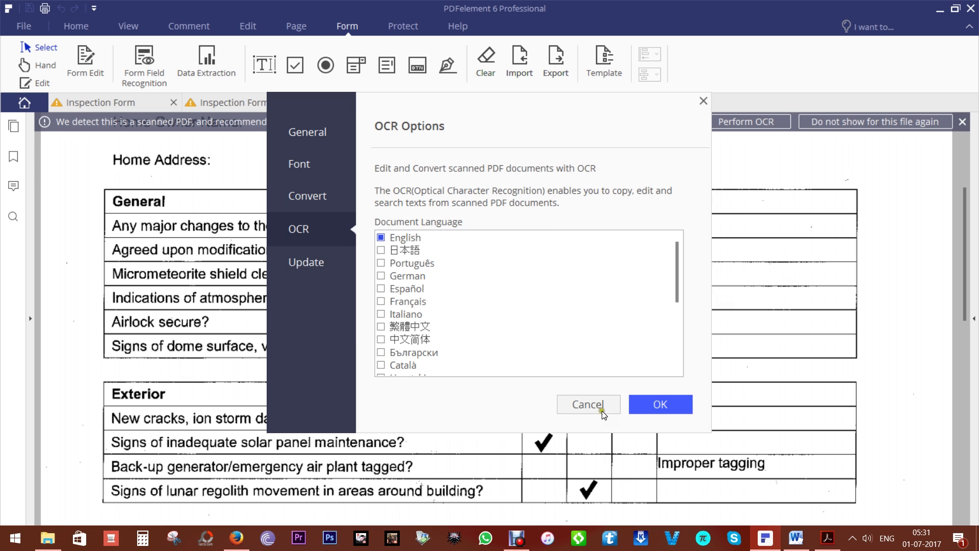
{"action": "left_click", "coordinate": [655, 405]}
{"action": "left_click", "coordinate": [617, 380]}
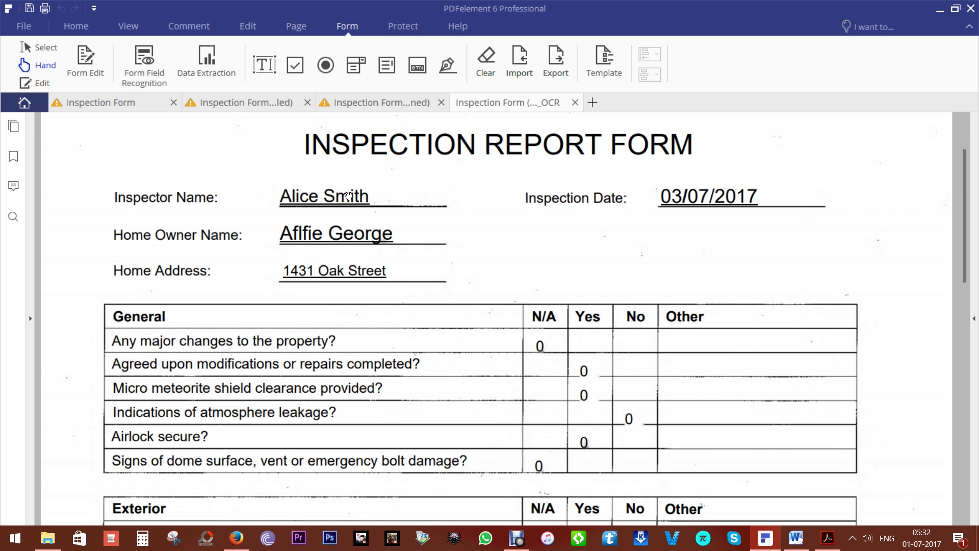
- Open Achieving Growth.pdf from the PDFs folder through Open File
{"action": "left_click", "coordinate": [45, 85]}
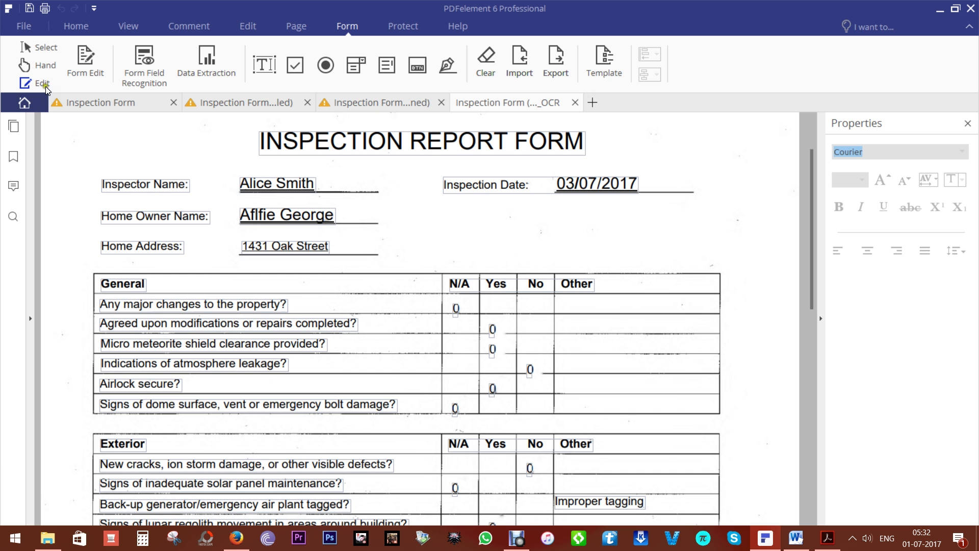
{"action": "left_click", "coordinate": [270, 182]}
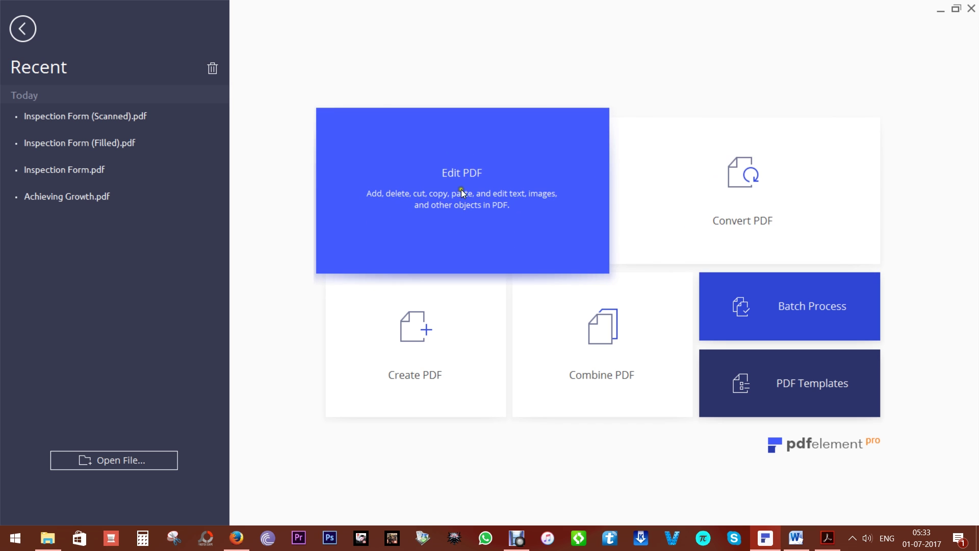
{"action": "left_click", "coordinate": [462, 192]}
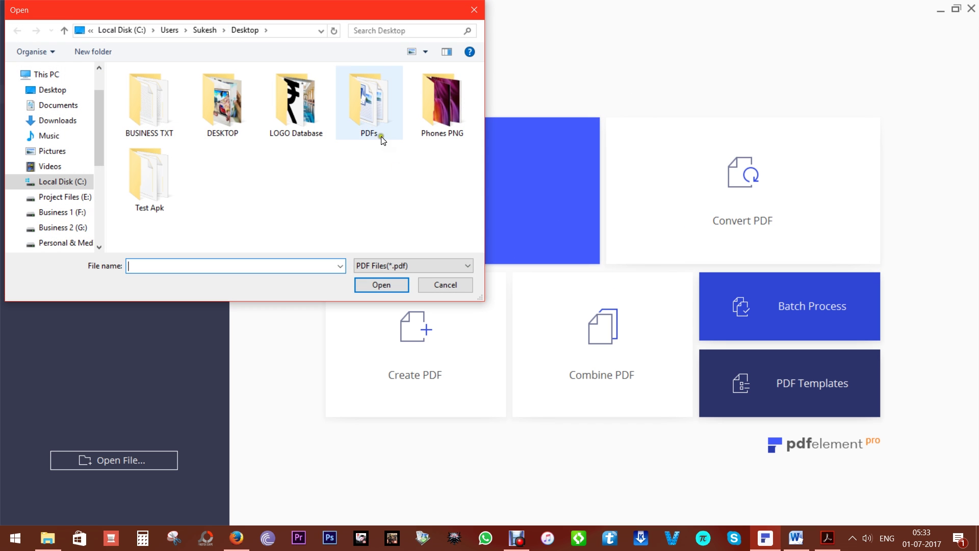
{"action": "double_click", "coordinate": [382, 140]}
{"action": "left_click", "coordinate": [175, 89]}
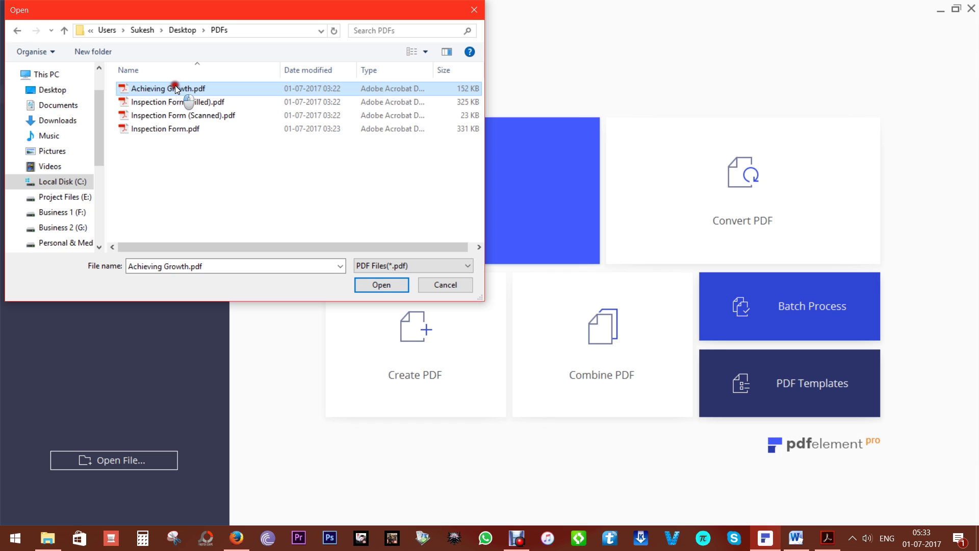
{"action": "left_click", "coordinate": [383, 289]}
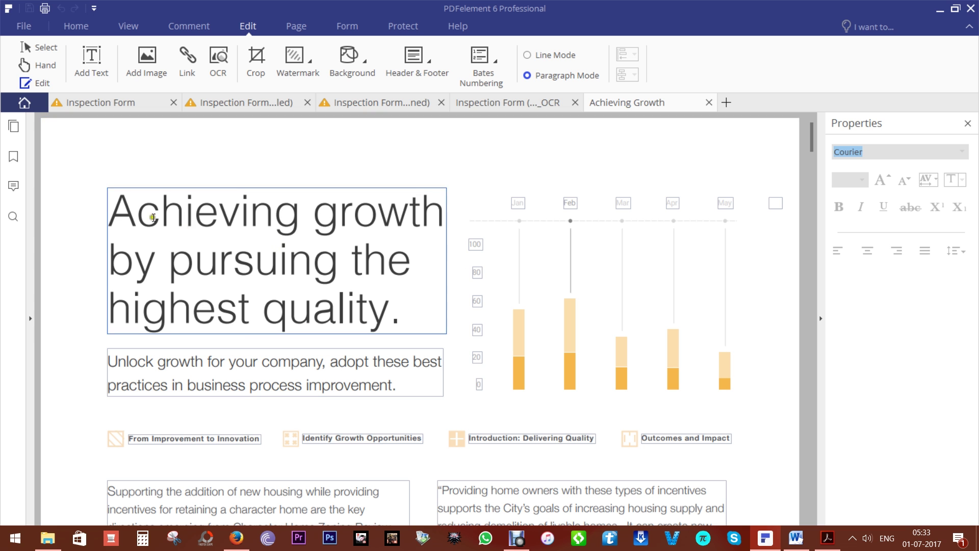
- Return to the Achieving Growth document with text editing in Paragraph Mode
{"action": "left_click", "coordinate": [24, 103]}
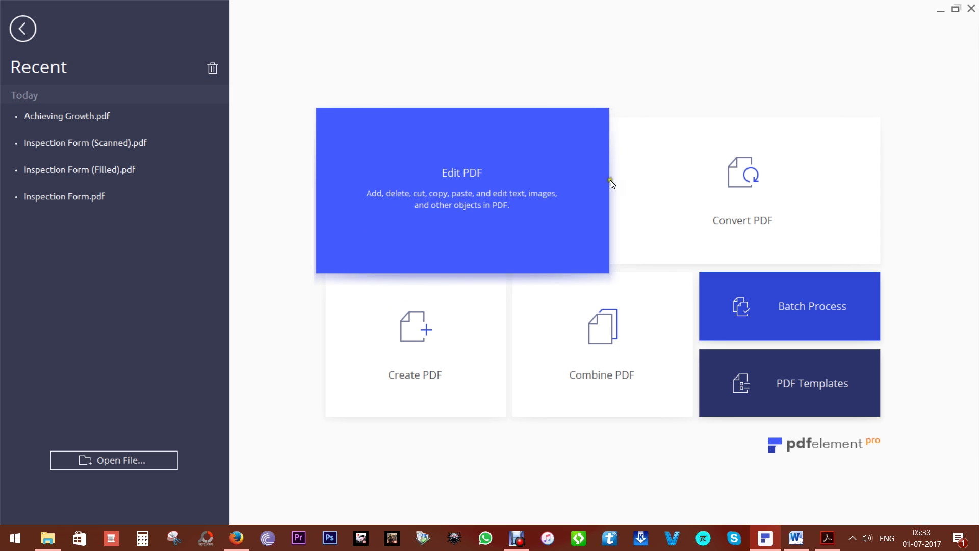
{"action": "mouse_move", "coordinate": [742, 191]}
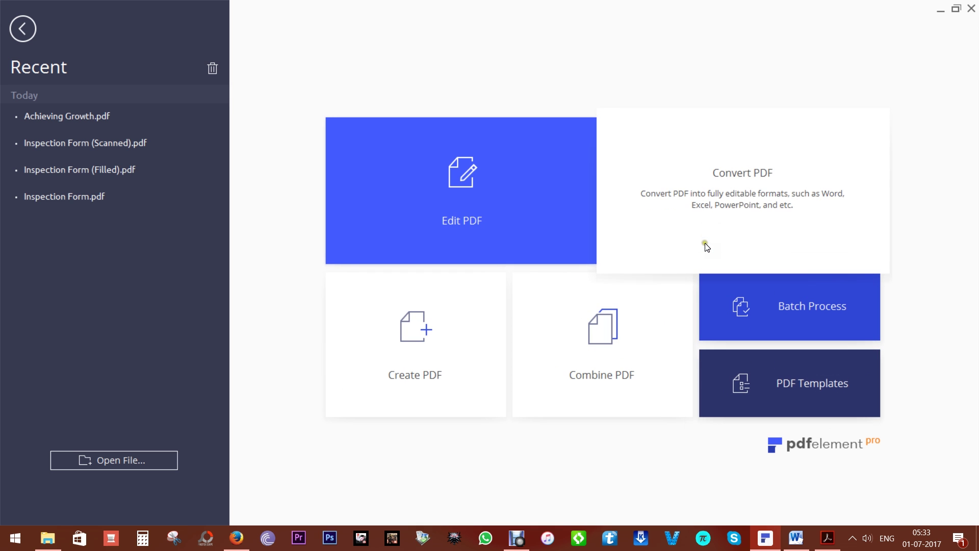
{"action": "left_click", "coordinate": [121, 116]}
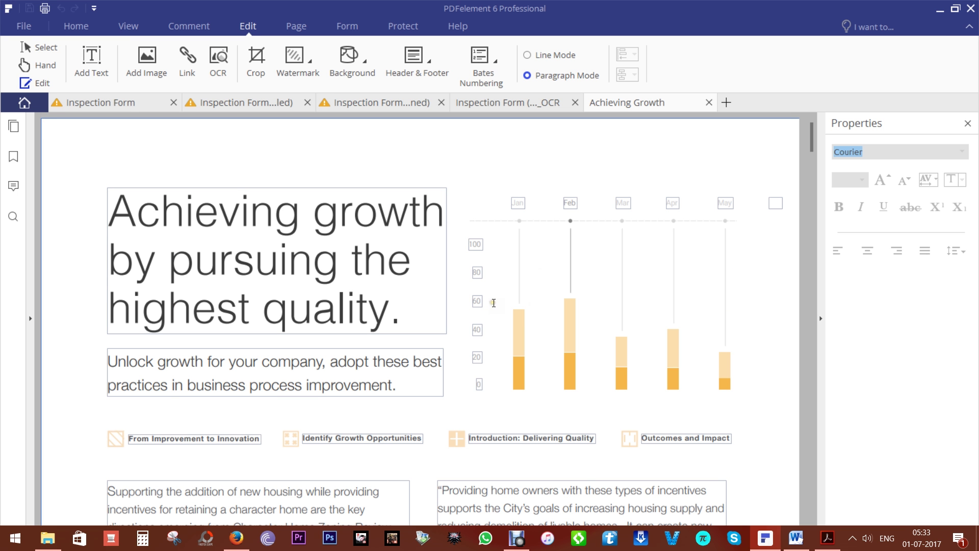
{"action": "scroll", "coordinate": [494, 303], "scroll_direction": "down", "scroll_amount": 10}
{"action": "scroll", "coordinate": [494, 302], "scroll_direction": "up", "scroll_amount": 10}
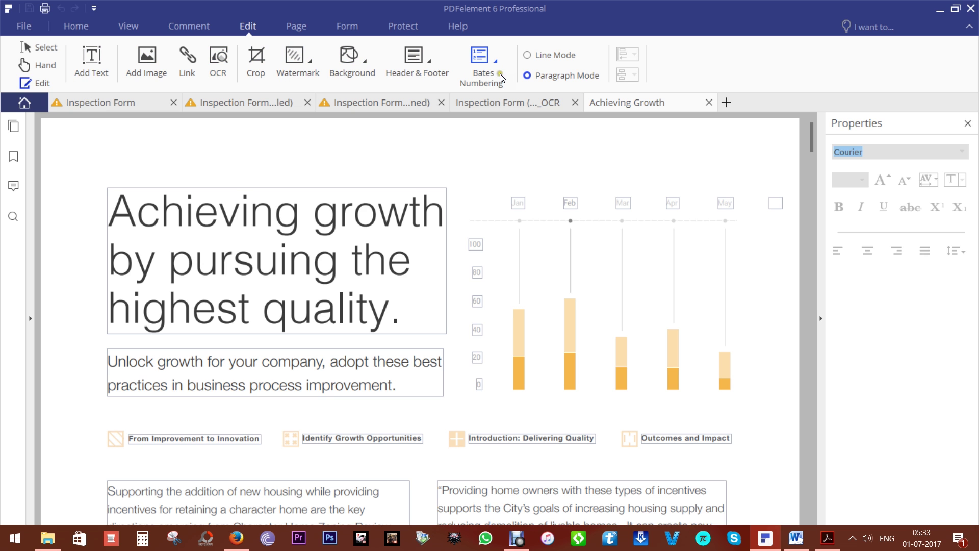
{"action": "left_click", "coordinate": [529, 55]}
{"action": "left_click", "coordinate": [527, 76]}
- Insert 'hi' after 'for' and 'hello' before 'business' in the subtitle, then enable Line Mode
{"action": "left_click", "coordinate": [227, 363]}
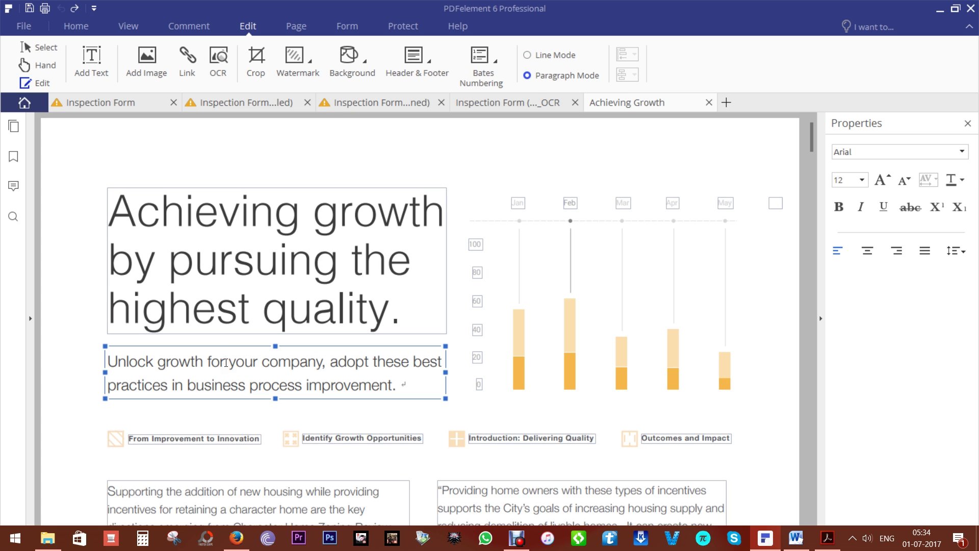
{"action": "type", "text": "hi"}
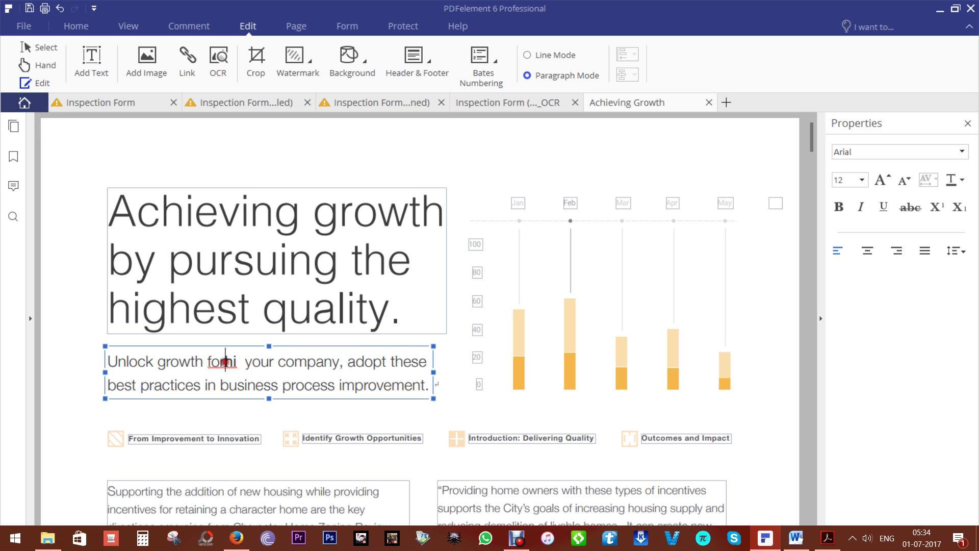
{"action": "left_click", "coordinate": [226, 363]}
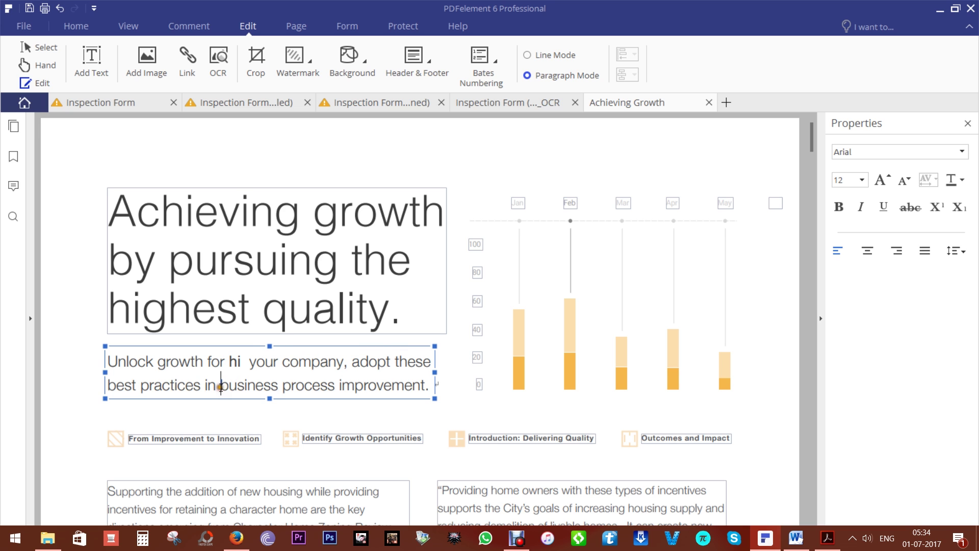
{"action": "left_click", "coordinate": [220, 387]}
{"action": "type", "text": "hello"}
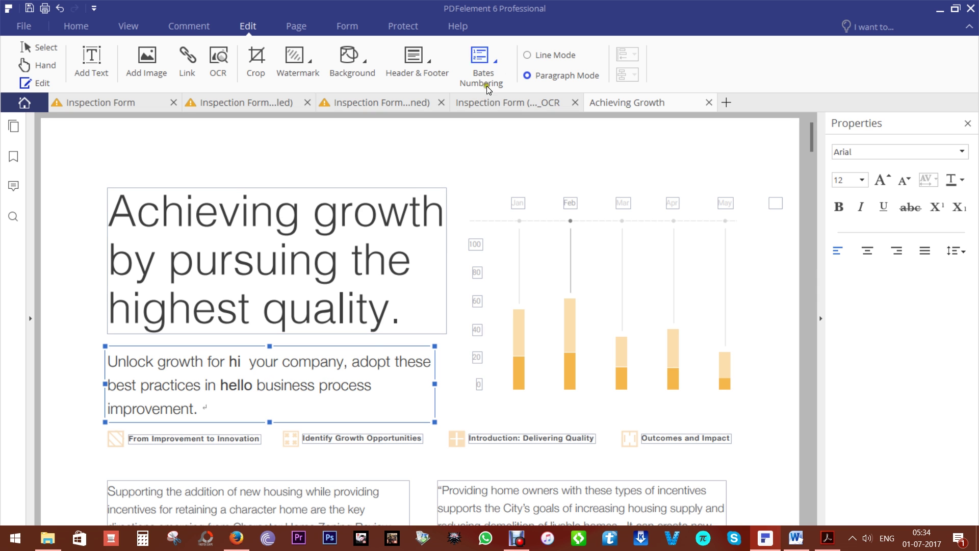
{"action": "left_click", "coordinate": [528, 56]}
- Insert 'pdfelement' before City's in the quoted goals line
{"action": "scroll", "coordinate": [495, 357], "scroll_direction": "down", "scroll_amount": 3}
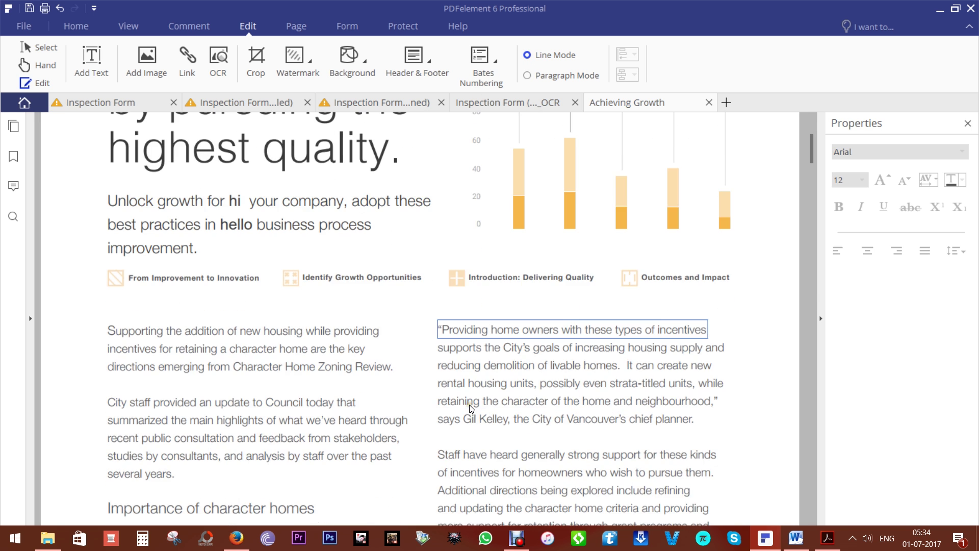
{"action": "left_click", "coordinate": [504, 347]}
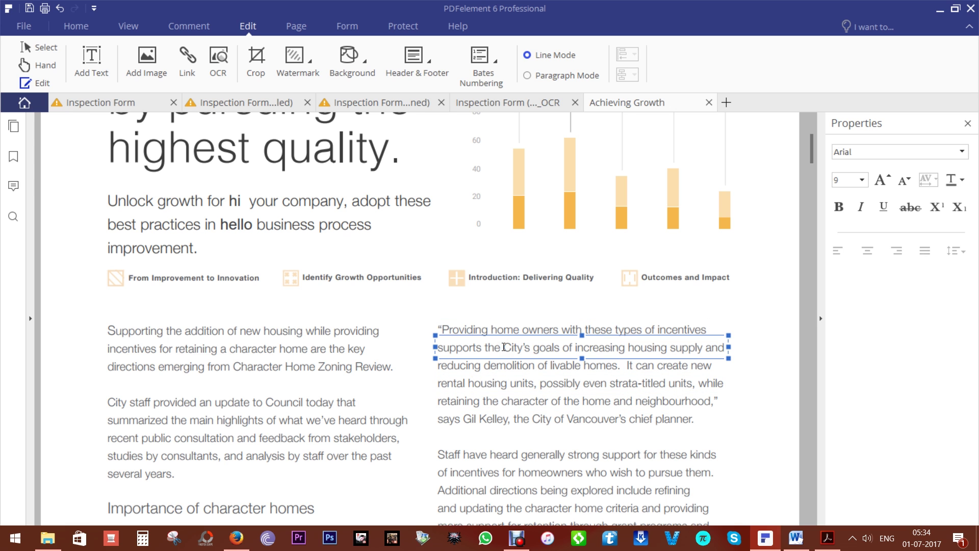
{"action": "type", "text": "pdfelement"}
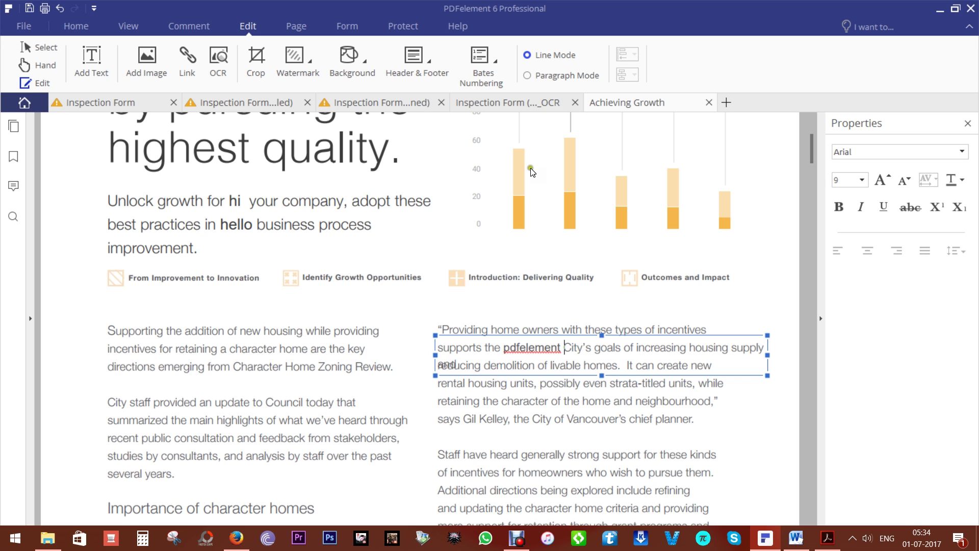
- In Paragraph Mode, type 'hello the' after Character in the left paragraph
{"action": "left_click", "coordinate": [527, 75]}
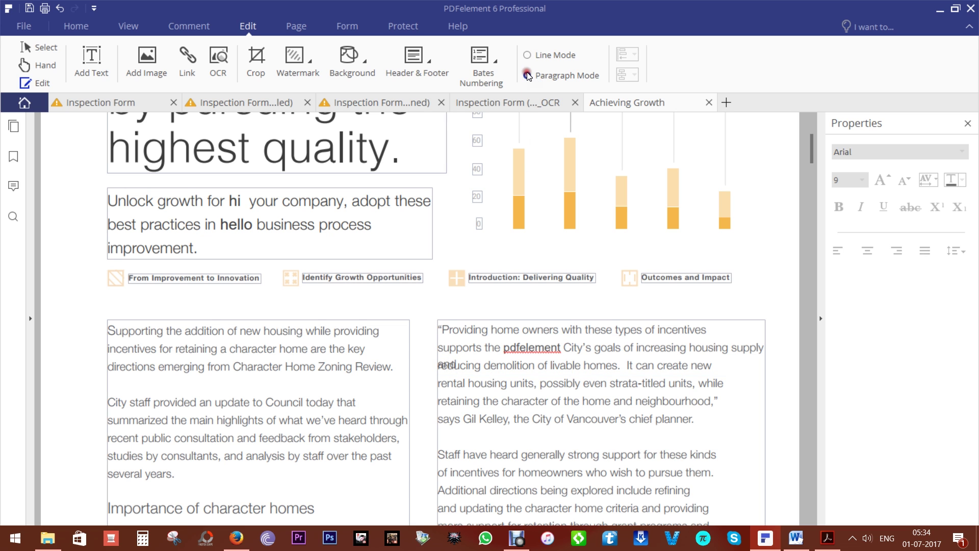
{"action": "left_click", "coordinate": [287, 365]}
{"action": "type", "text": "he"}
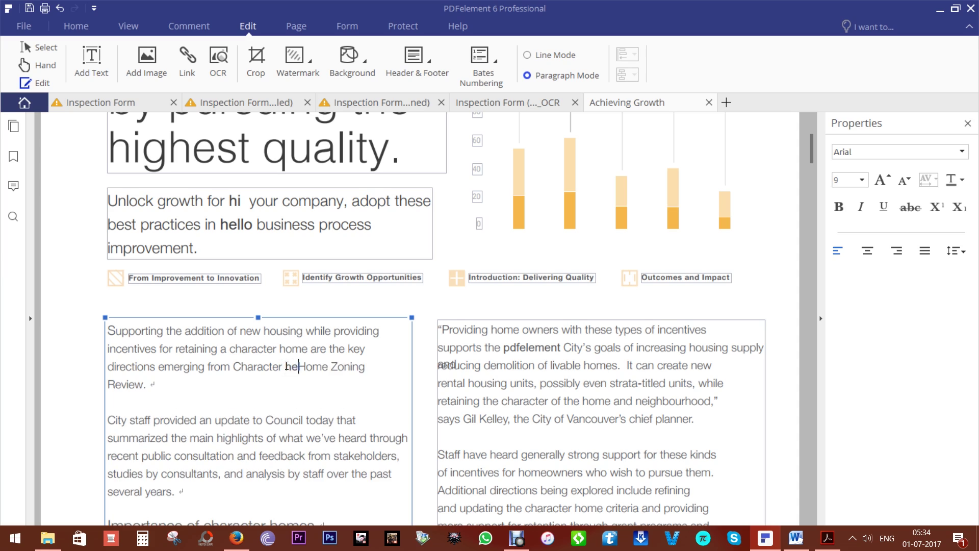
{"action": "type", "text": "llo there"}
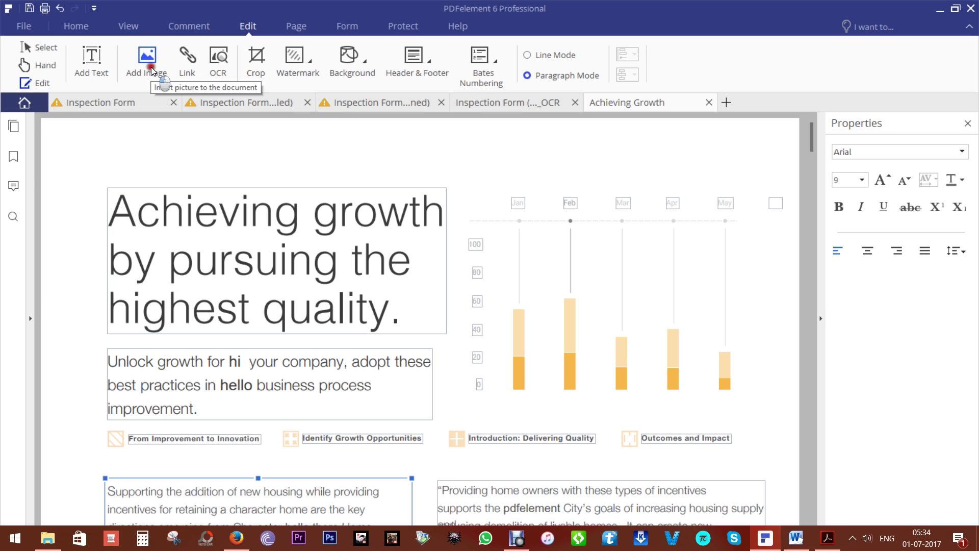
- Insert the Gadgets Portal logo image and resize it over the subtitle
{"action": "left_click", "coordinate": [149, 68]}
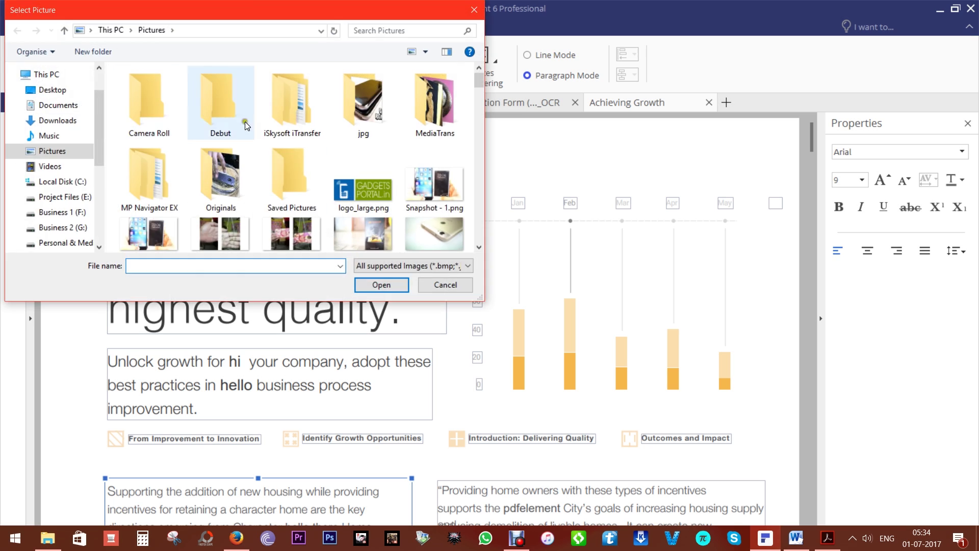
{"action": "left_click", "coordinate": [357, 186]}
{"action": "left_click", "coordinate": [391, 283]}
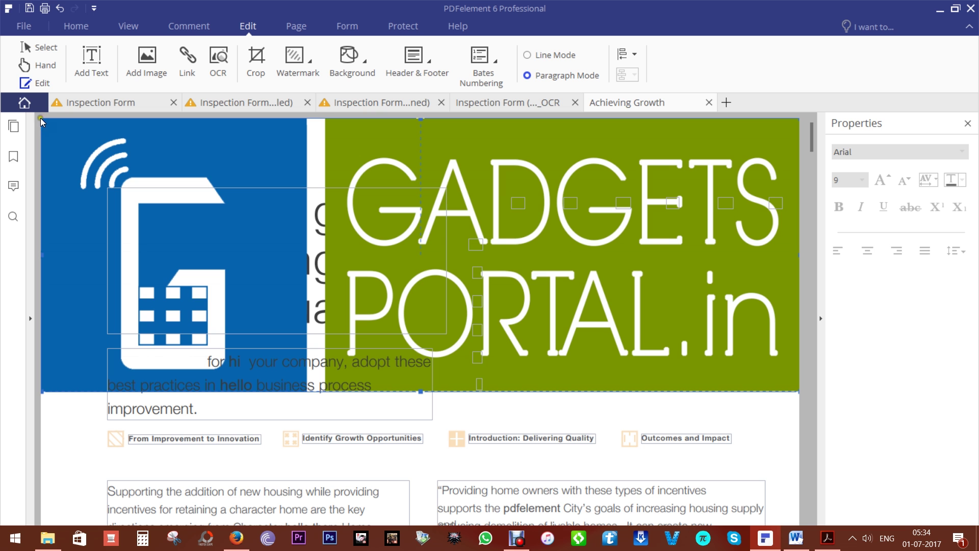
{"action": "left_click_drag", "start_coordinate": [42, 119], "coordinate": [586, 315]}
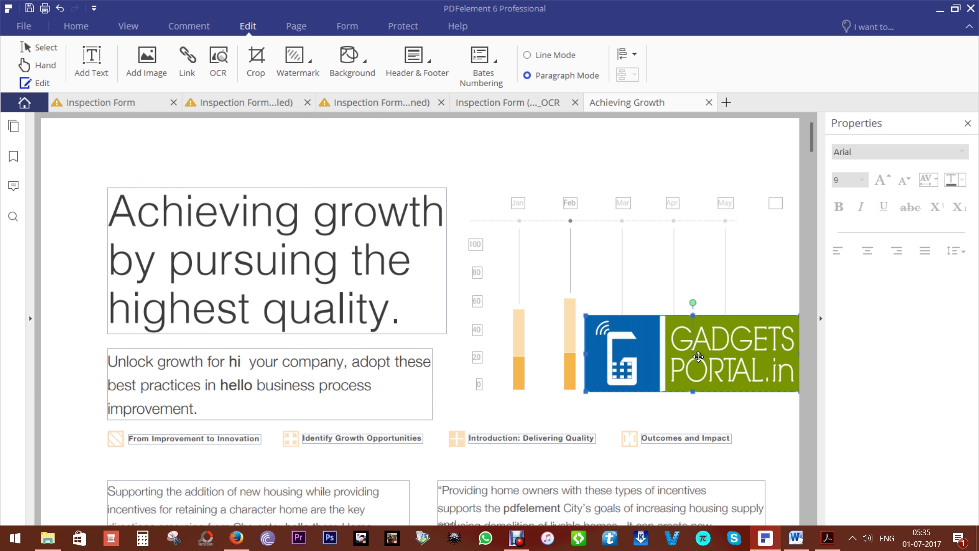
{"action": "left_click_drag", "start_coordinate": [698, 356], "coordinate": [250, 415]}
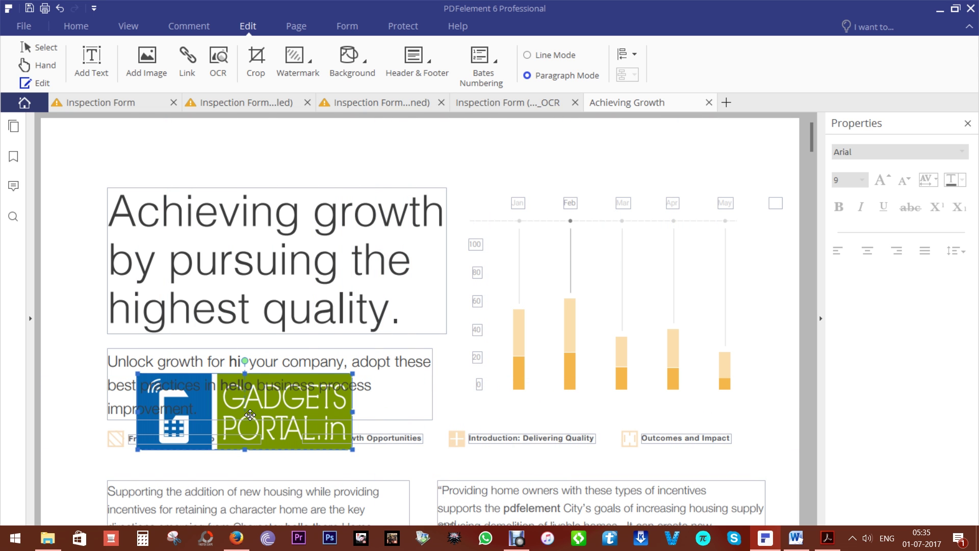
{"action": "left_click", "coordinate": [187, 63]}
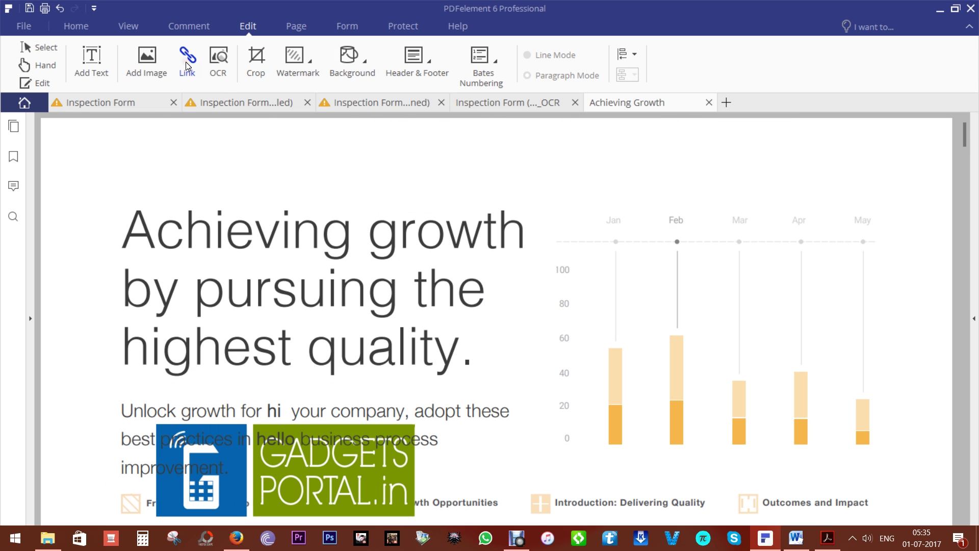
{"action": "left_click_drag", "start_coordinate": [196, 149], "coordinate": [524, 193]}
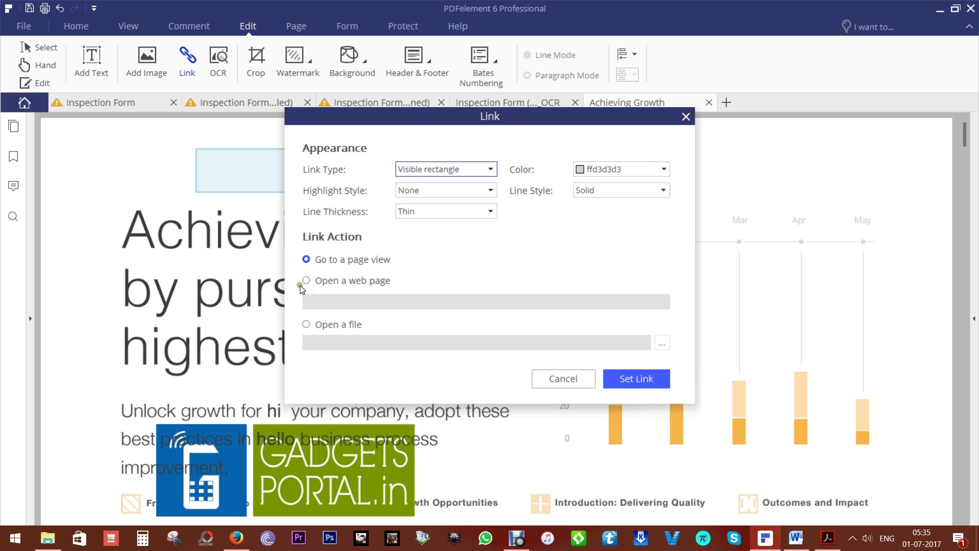
{"action": "left_click", "coordinate": [307, 281]}
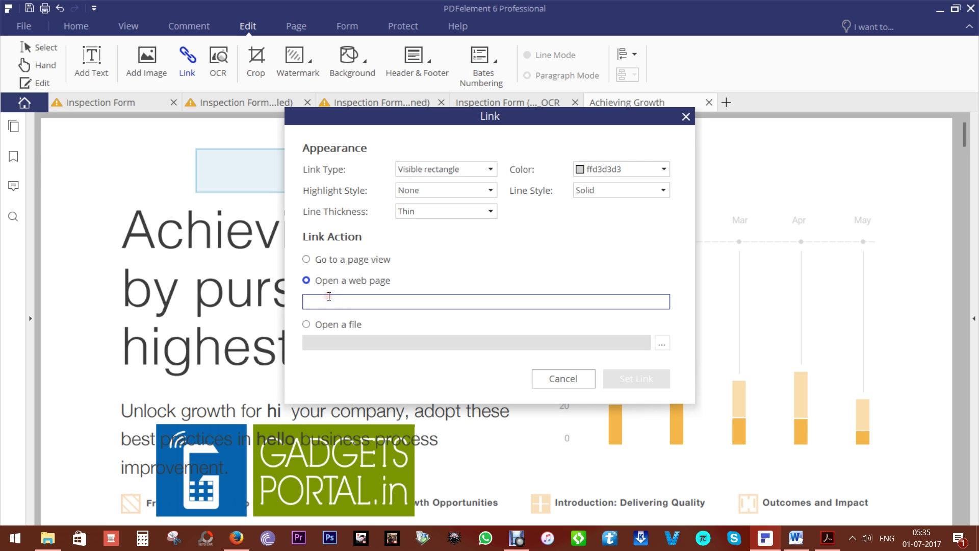
{"action": "type", "text": "http://google.com"}
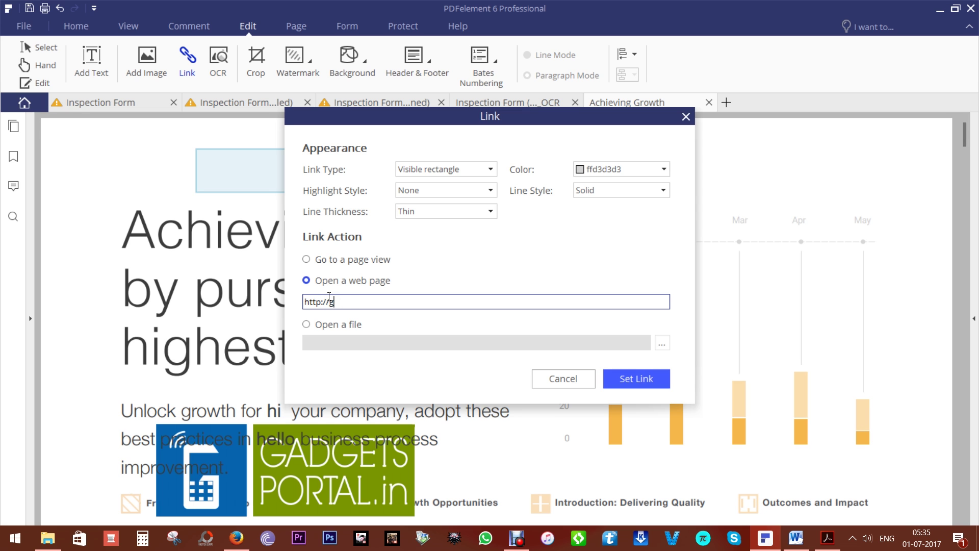
{"action": "left_click", "coordinate": [637, 380]}
{"action": "left_click", "coordinate": [330, 170]}
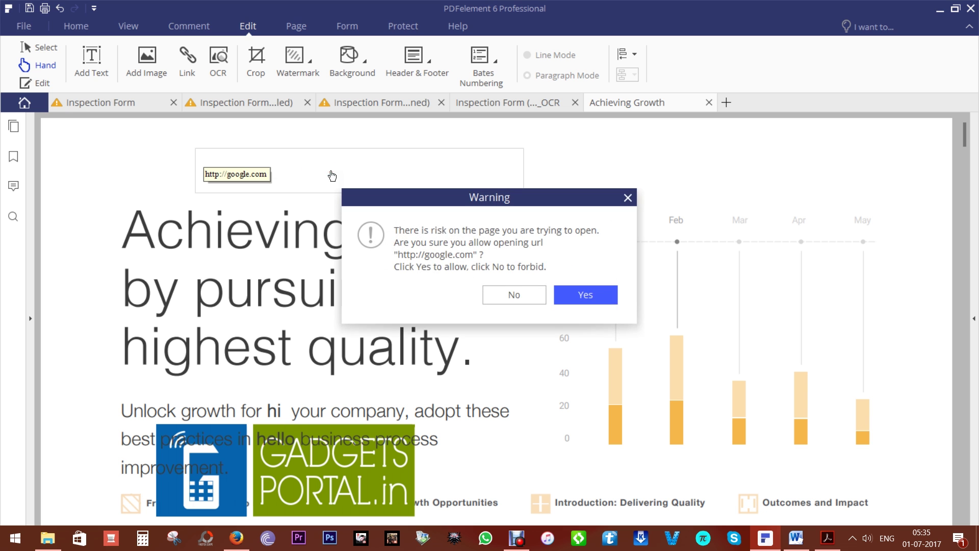
{"action": "left_click", "coordinate": [584, 292]}
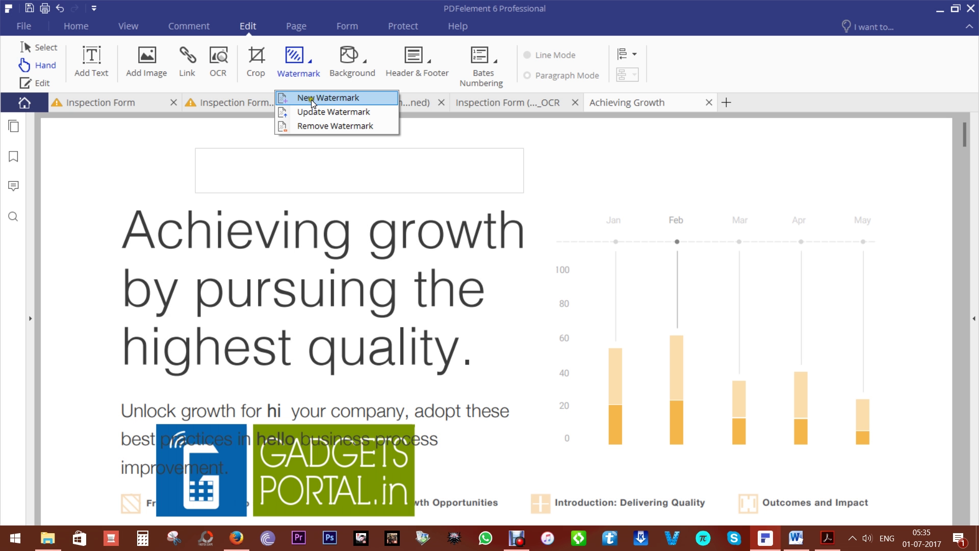
- Preview a new watermark with File as its source, without applying it
{"action": "left_click", "coordinate": [312, 98]}
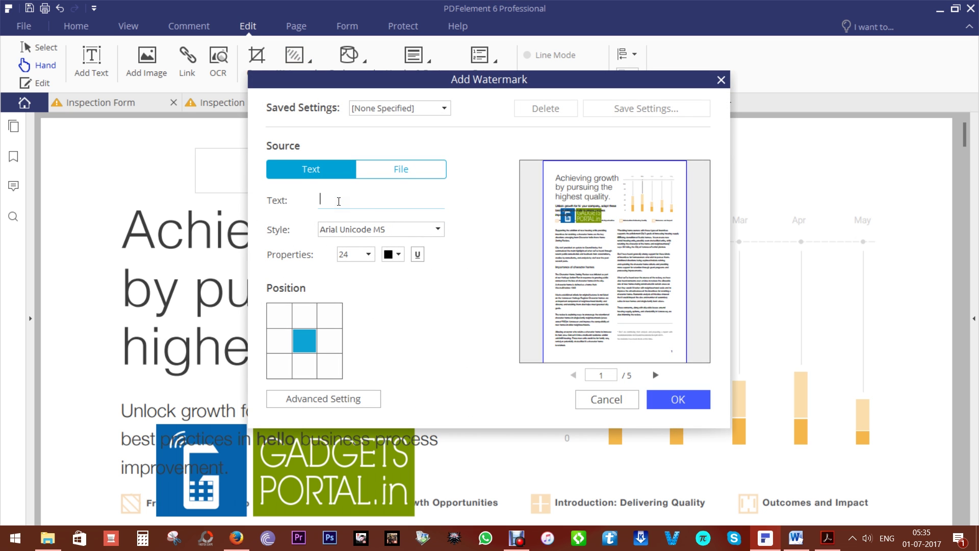
{"action": "left_click", "coordinate": [393, 170]}
{"action": "left_click", "coordinate": [322, 199]}
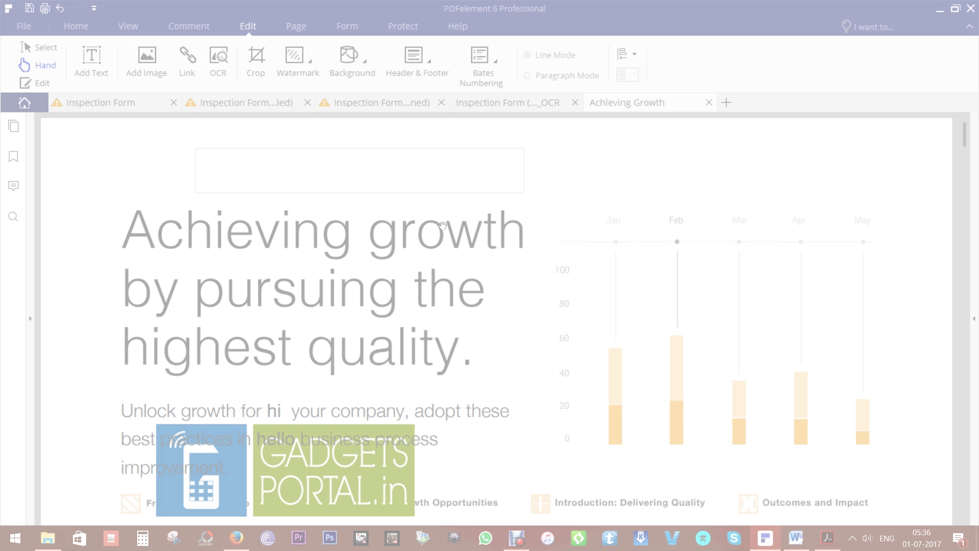
- Look through the Background and Header & Footer options, including a new header and footer
{"action": "left_click", "coordinate": [349, 56]}
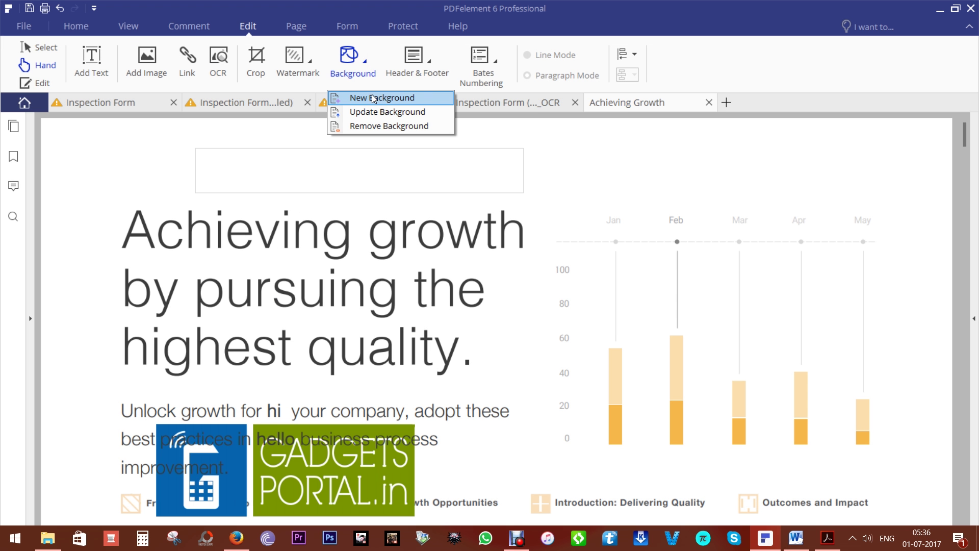
{"action": "left_click", "coordinate": [416, 62]}
{"action": "left_click", "coordinate": [425, 97]}
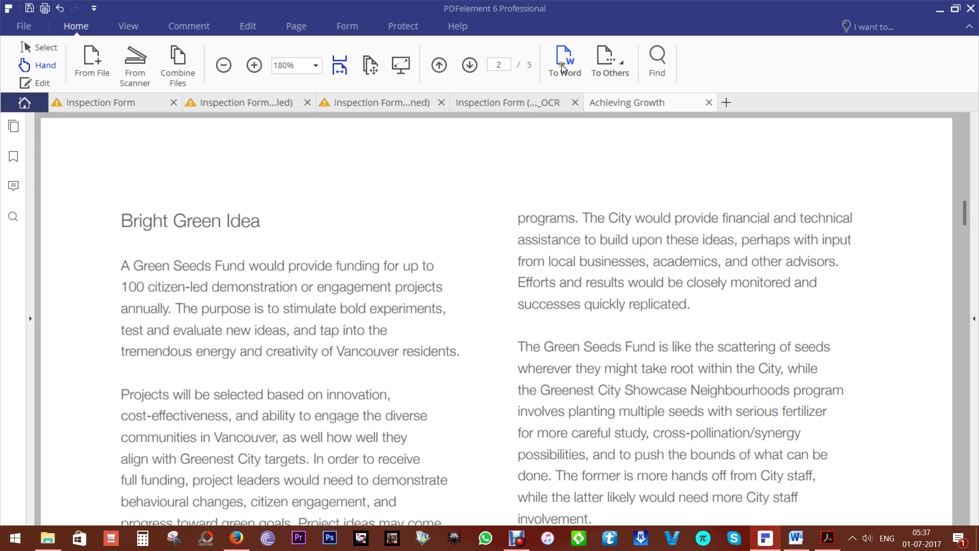
- Browse the To Word and To Others conversion choices without converting, then show the Comment tools
{"action": "left_click", "coordinate": [561, 64]}
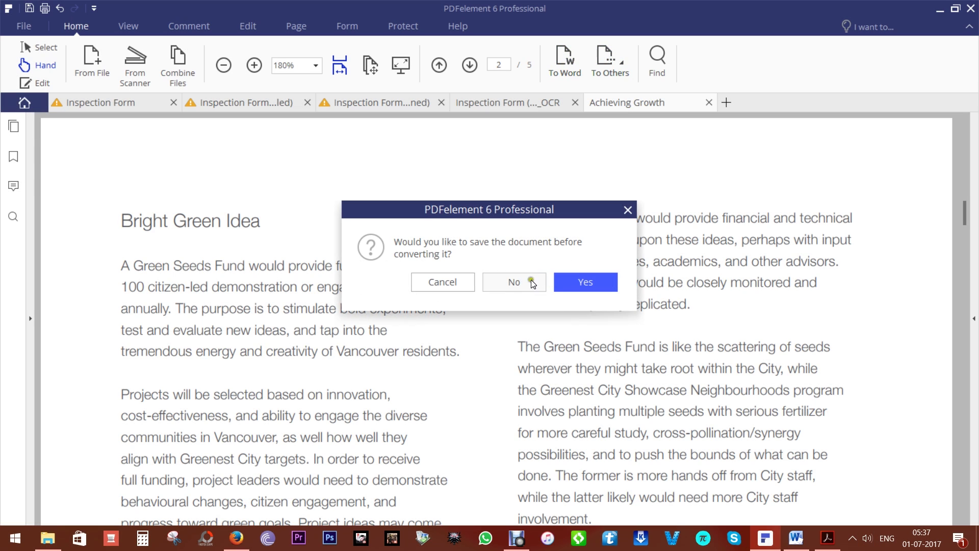
{"action": "left_click", "coordinate": [442, 280]}
{"action": "left_click", "coordinate": [620, 64]}
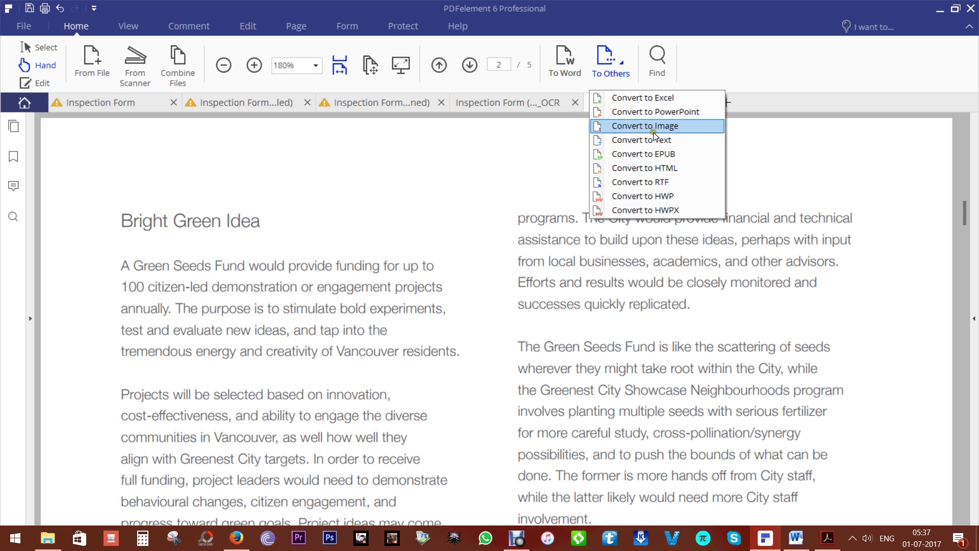
{"action": "left_click", "coordinate": [208, 28]}
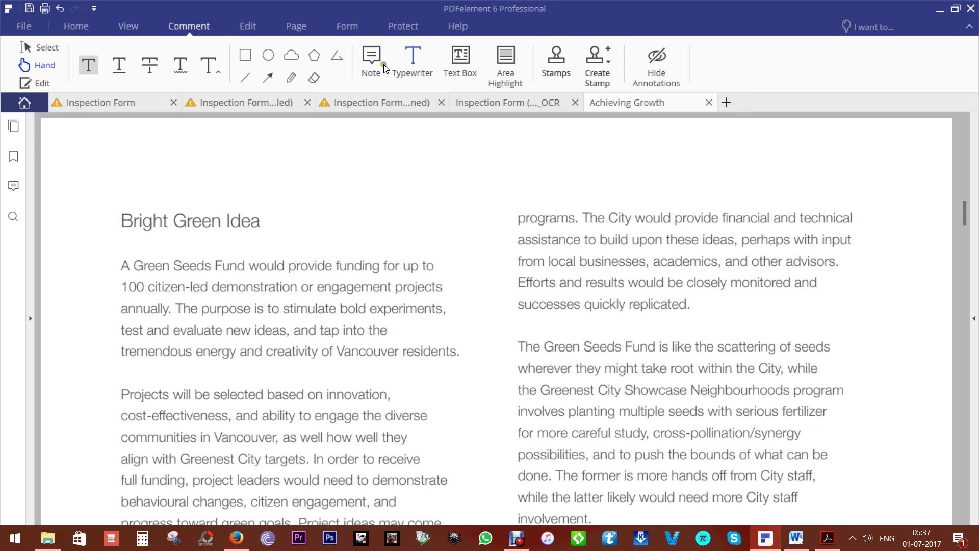
- Highlight the Bright Green Idea heading in yellow and attach a sticky note to it
{"action": "left_click", "coordinate": [510, 68]}
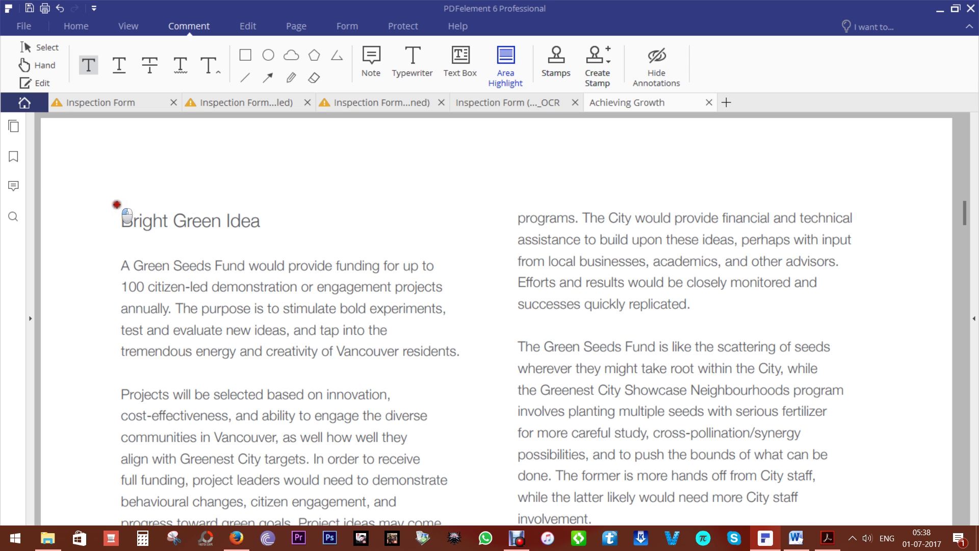
{"action": "left_click_drag", "start_coordinate": [116, 205], "coordinate": [269, 237]}
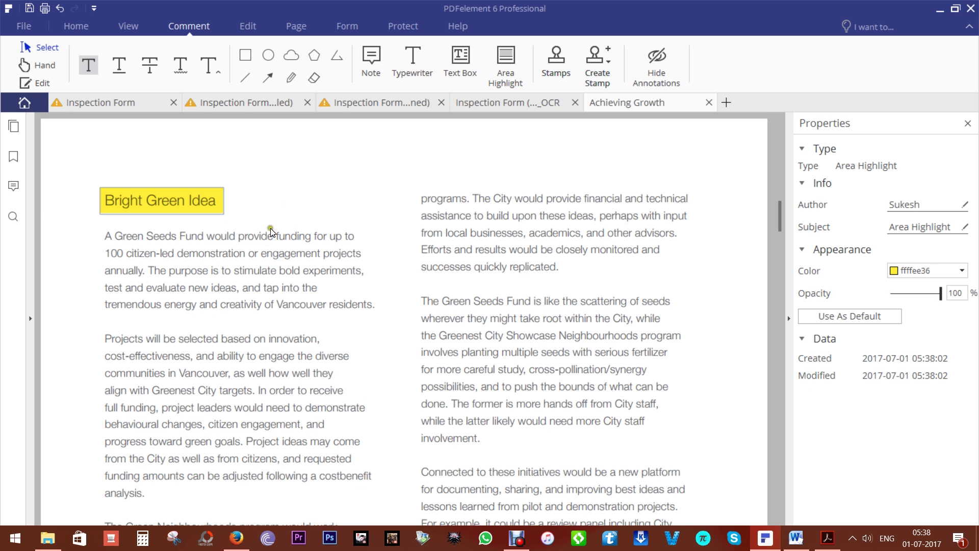
{"action": "left_click", "coordinate": [378, 62]}
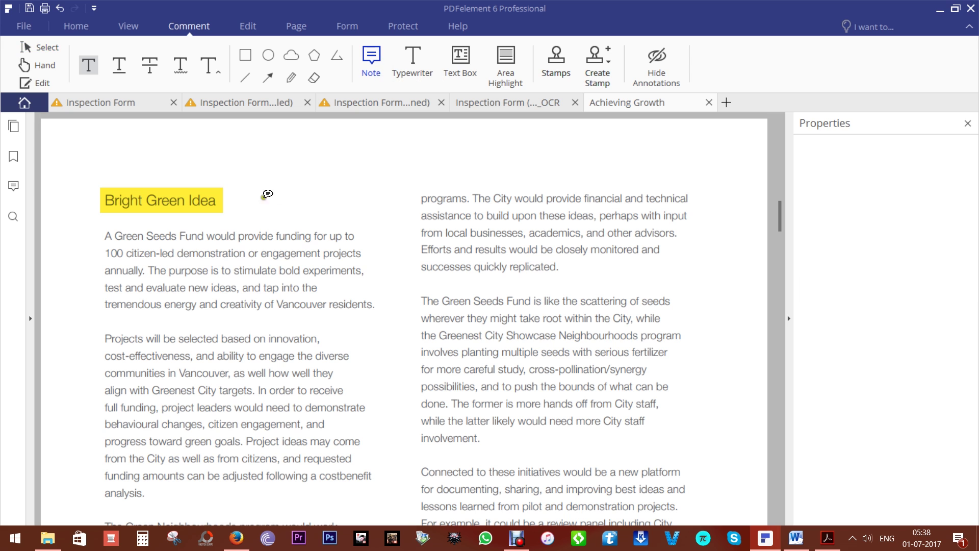
{"action": "left_click", "coordinate": [186, 200]}
{"action": "type", "text": "Important"}
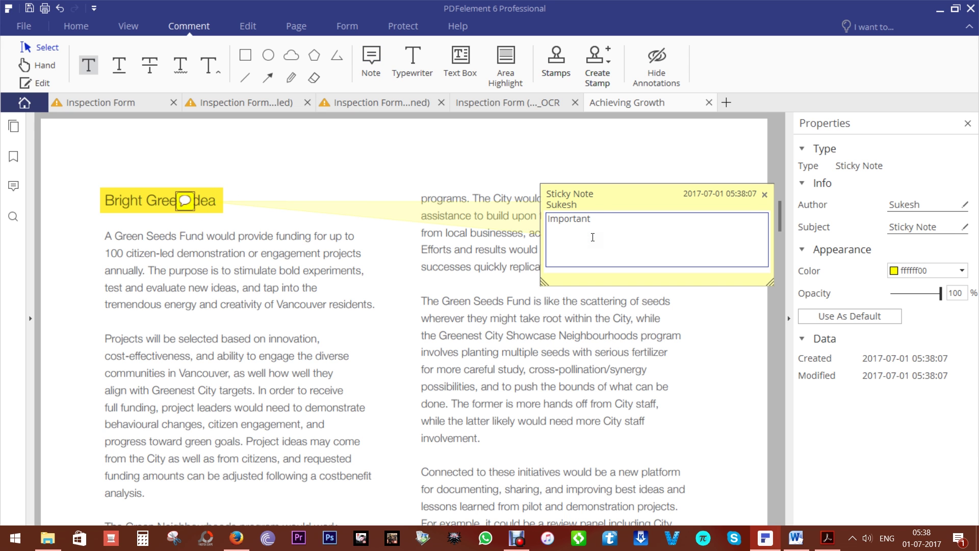
{"action": "left_click", "coordinate": [339, 183]}
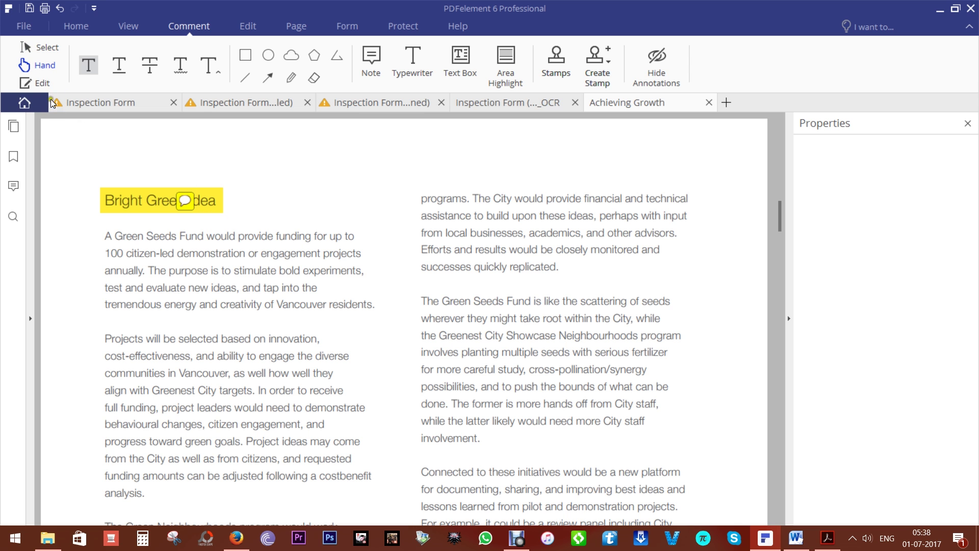
- Draw a text box comment to the right of the heading
{"action": "left_click", "coordinate": [42, 83]}
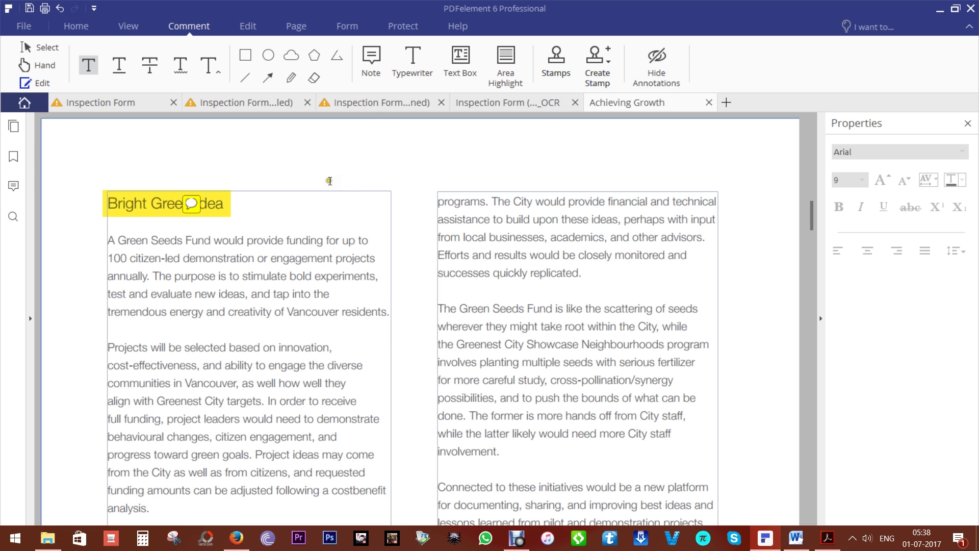
{"action": "left_click", "coordinate": [470, 67]}
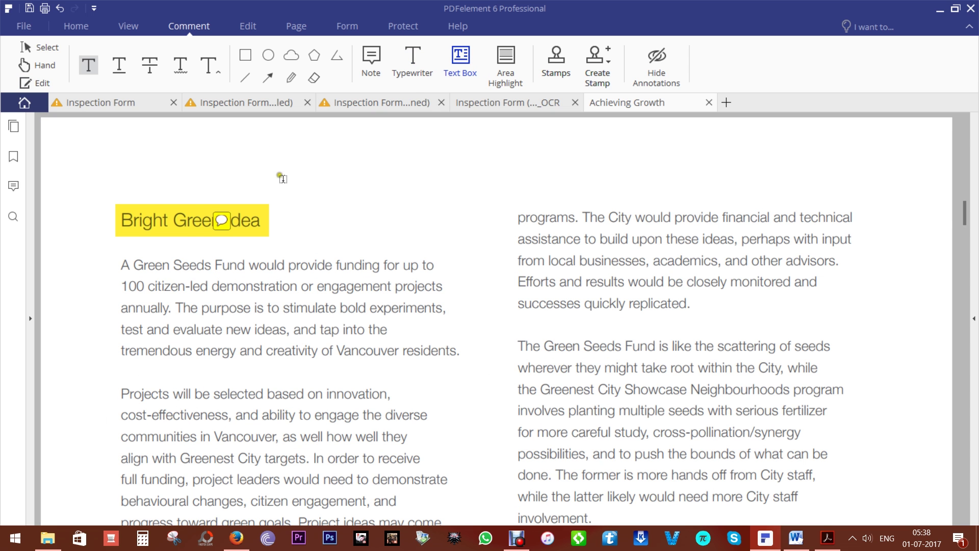
{"action": "left_click_drag", "start_coordinate": [277, 162], "coordinate": [462, 224]}
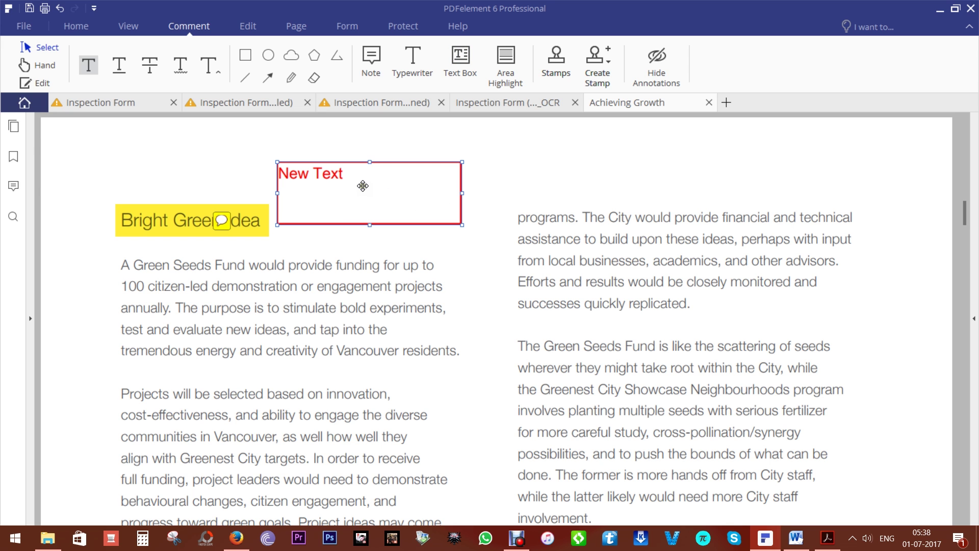
- Place a SIGN HERE stamp near the page's top right and shrink it
{"action": "left_click", "coordinate": [557, 64]}
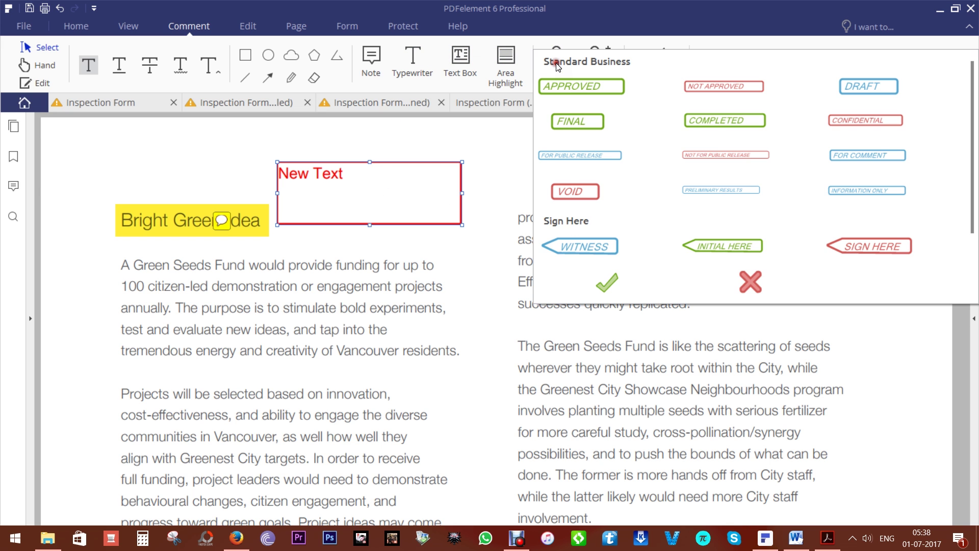
{"action": "left_click", "coordinate": [852, 246]}
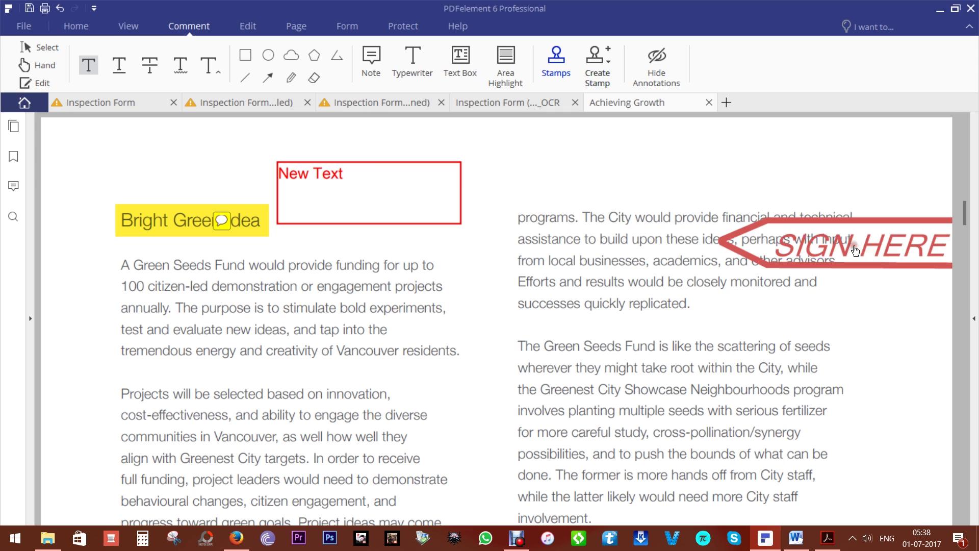
{"action": "left_click", "coordinate": [735, 162]}
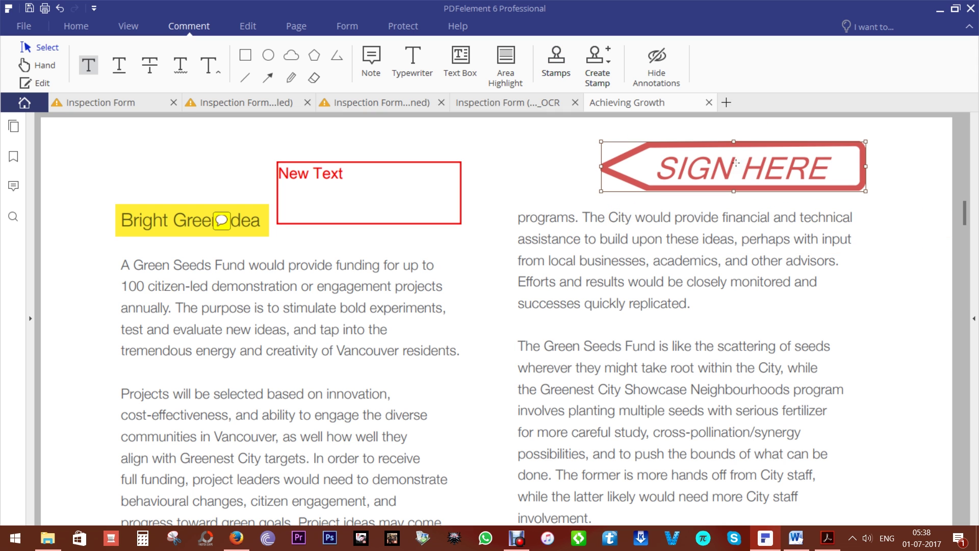
{"action": "left_click_drag", "start_coordinate": [602, 142], "coordinate": [782, 168]}
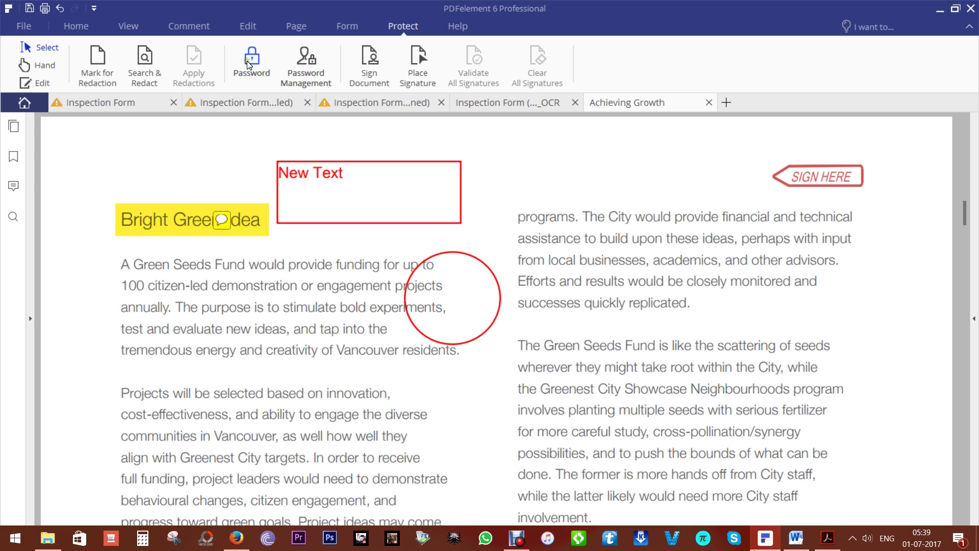
- Tick the open and permissions password options in Password Security, toggling the permissions option off and on
{"action": "left_click", "coordinate": [248, 65]}
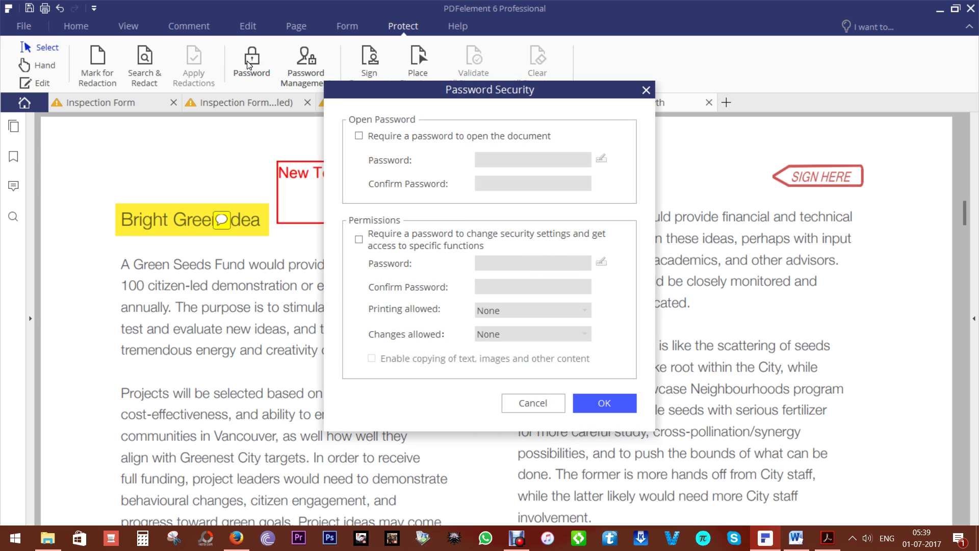
{"action": "left_click", "coordinate": [359, 136]}
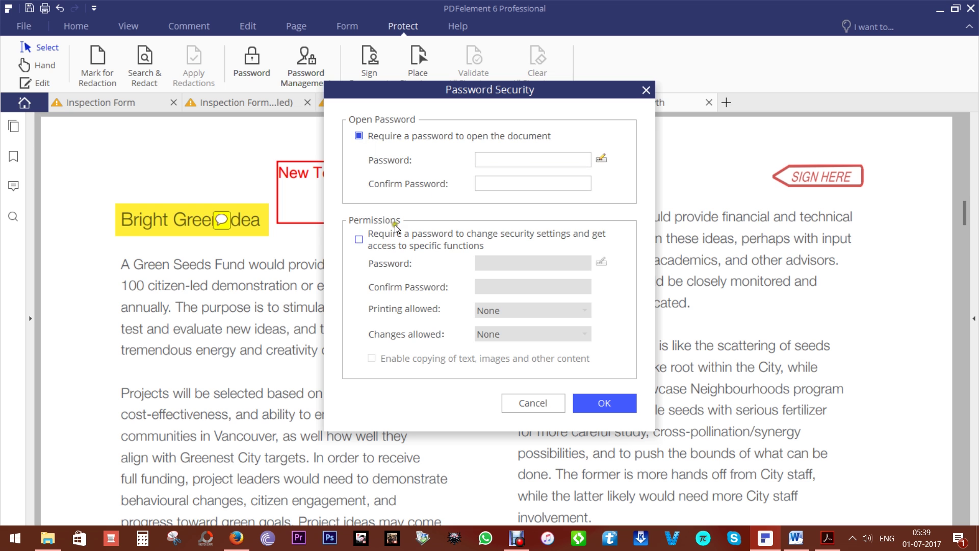
{"action": "left_click", "coordinate": [359, 240]}
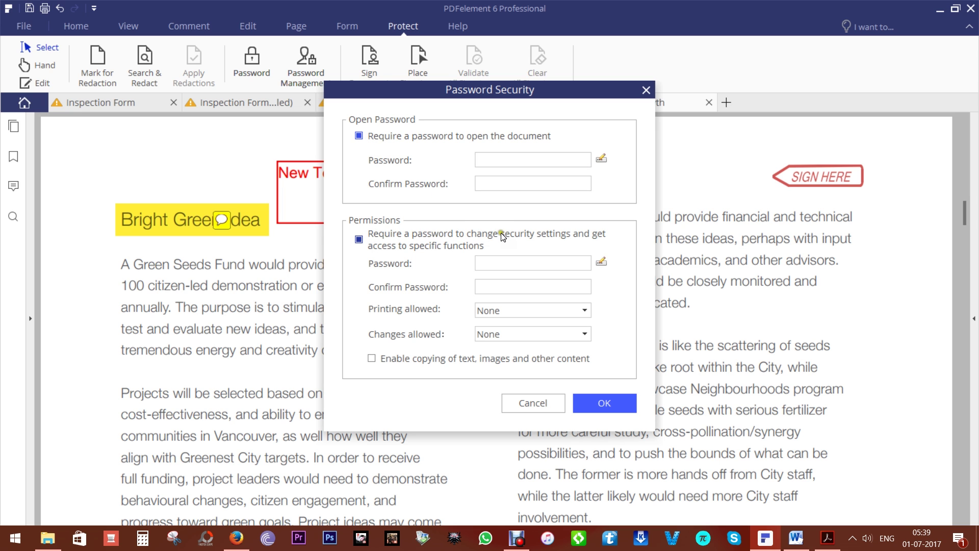
{"action": "left_click", "coordinate": [569, 235]}
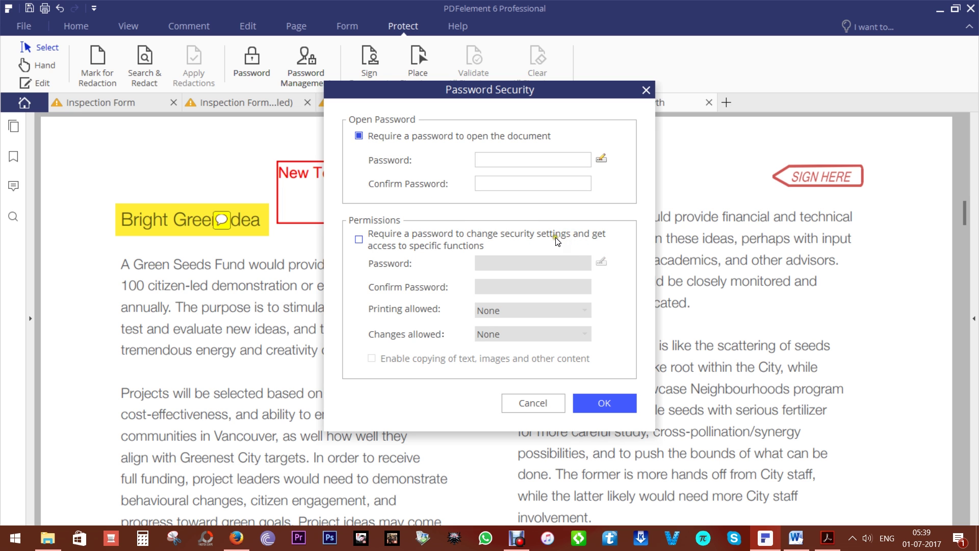
{"action": "left_click", "coordinate": [561, 234]}
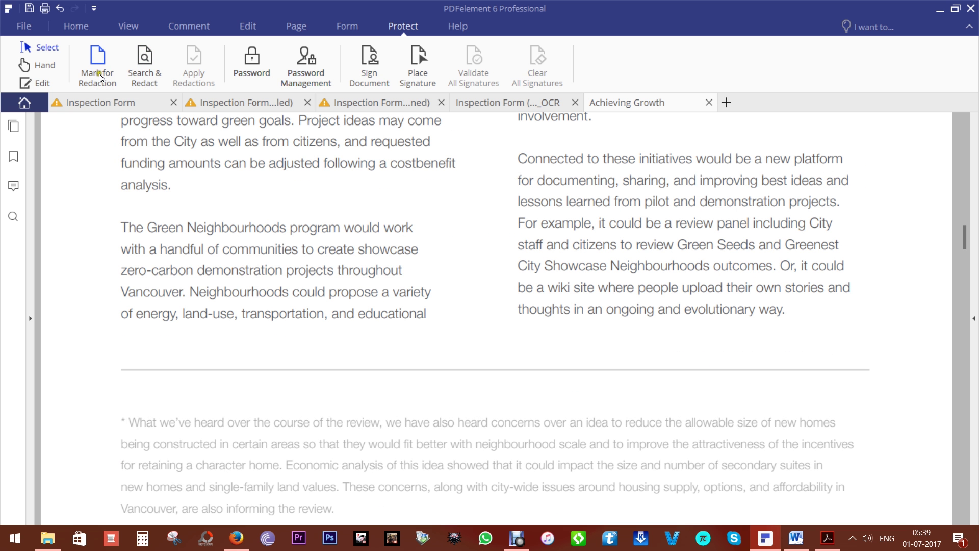
- Mark the Green Neighbourhoods paragraph for redaction
{"action": "left_click", "coordinate": [99, 74]}
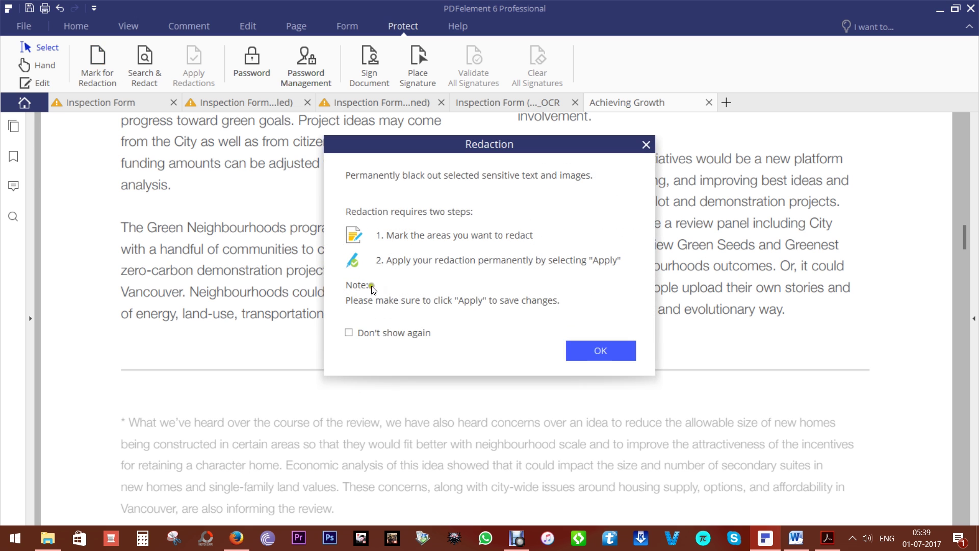
{"action": "left_click", "coordinate": [576, 351]}
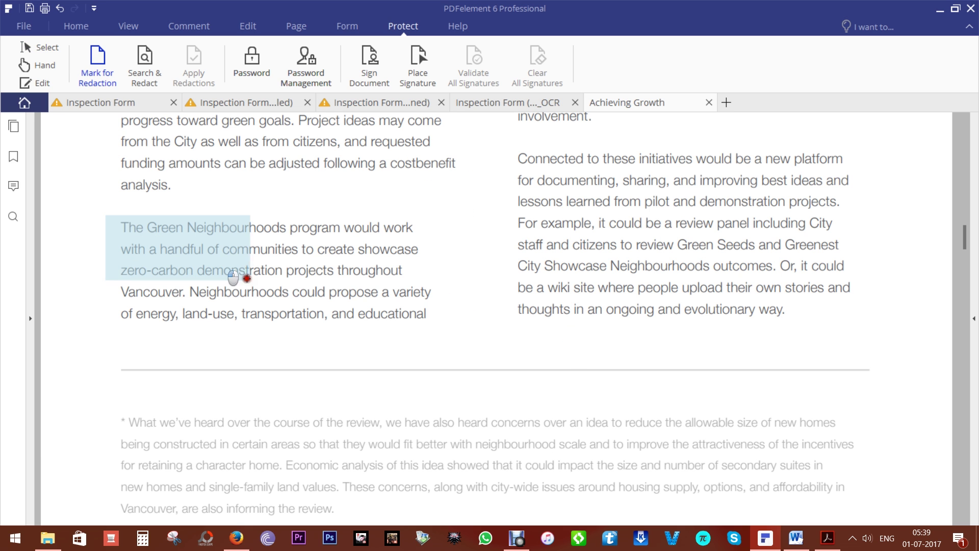
{"action": "left_click_drag", "start_coordinate": [107, 206], "coordinate": [447, 334]}
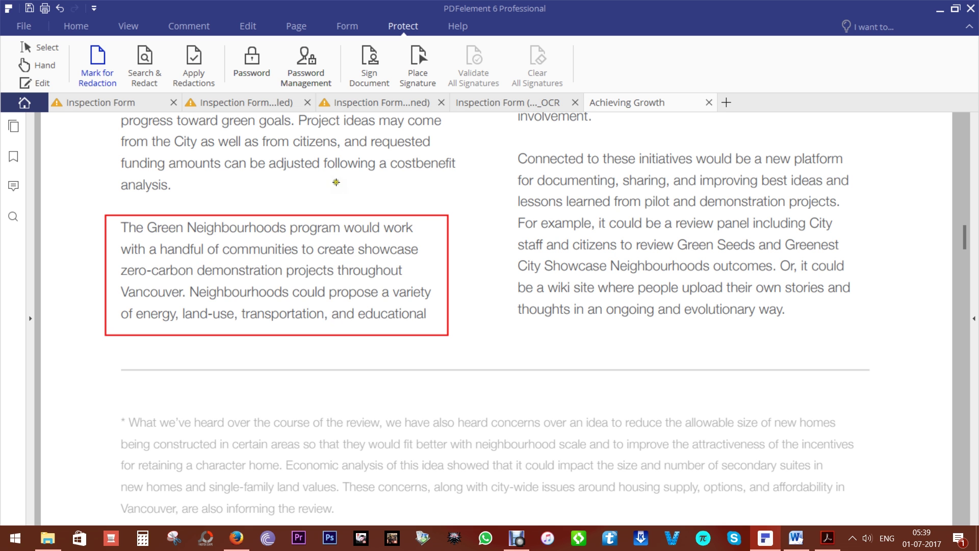
- Search for 'growth', mark the matches for redaction, and apply all marks permanently
{"action": "left_click", "coordinate": [144, 63]}
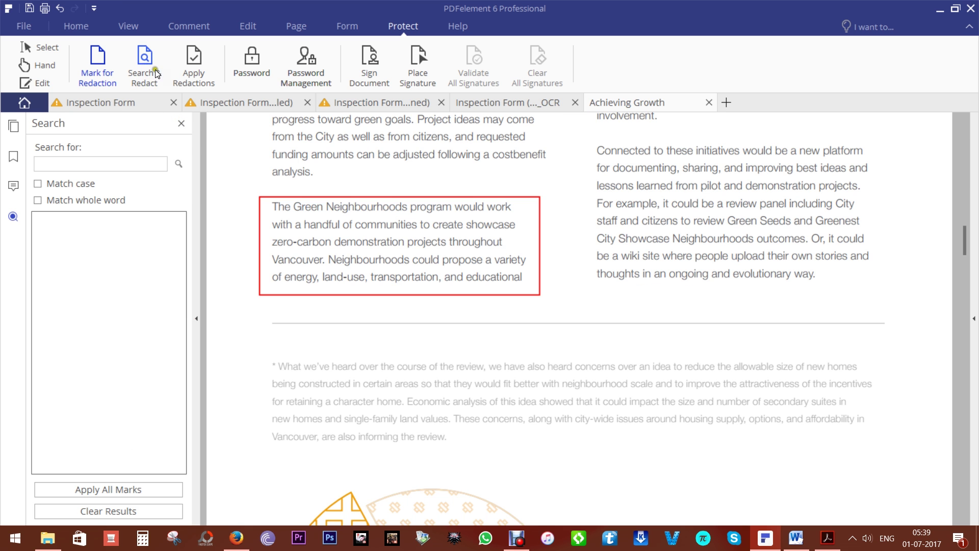
{"action": "left_click", "coordinate": [83, 164]}
{"action": "type", "text": "growth"}
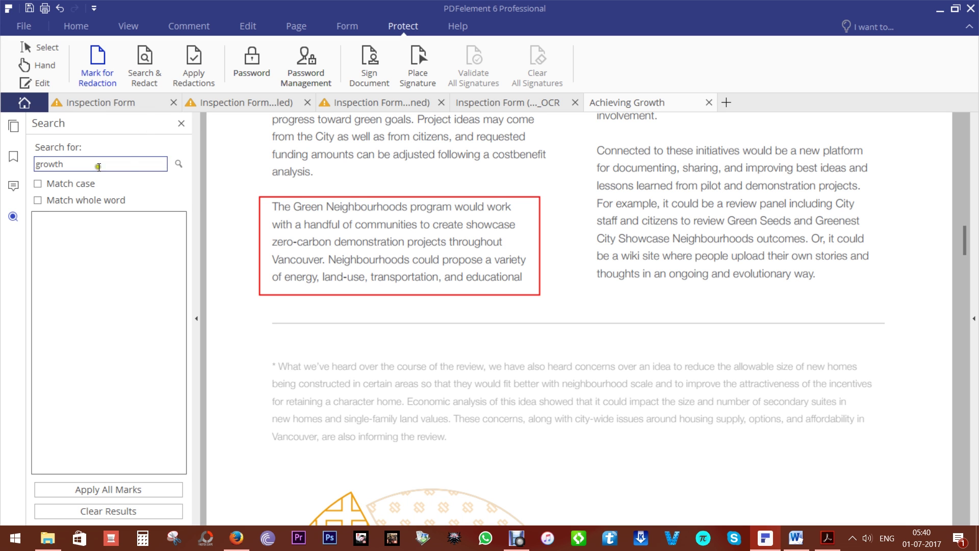
{"action": "left_click", "coordinate": [176, 163]}
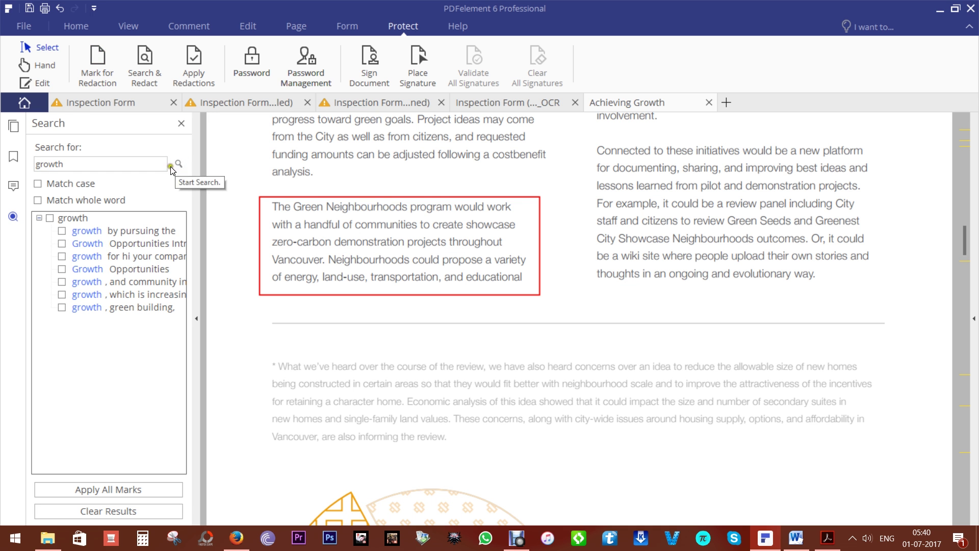
{"action": "left_click", "coordinate": [93, 273]}
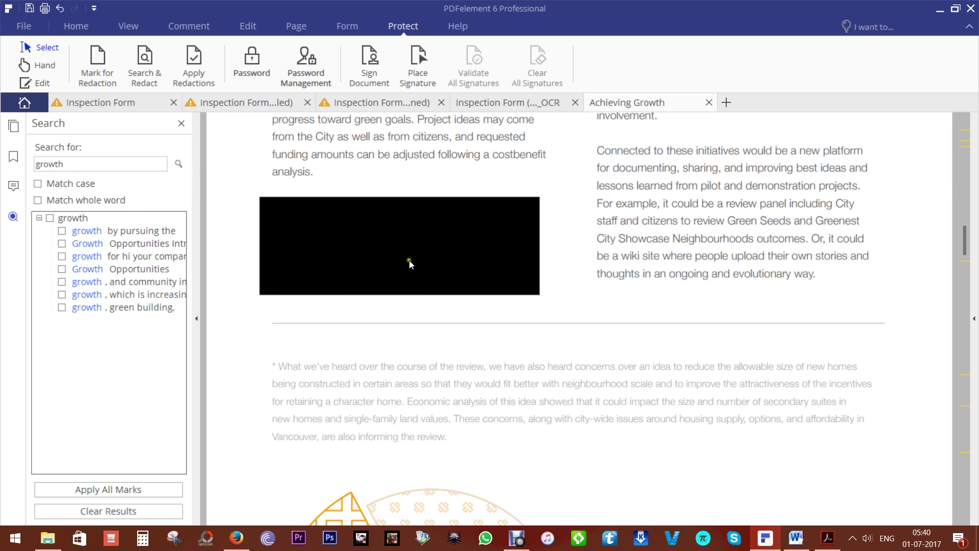
{"action": "scroll", "coordinate": [691, 300], "scroll_direction": "up", "scroll_amount": 3}
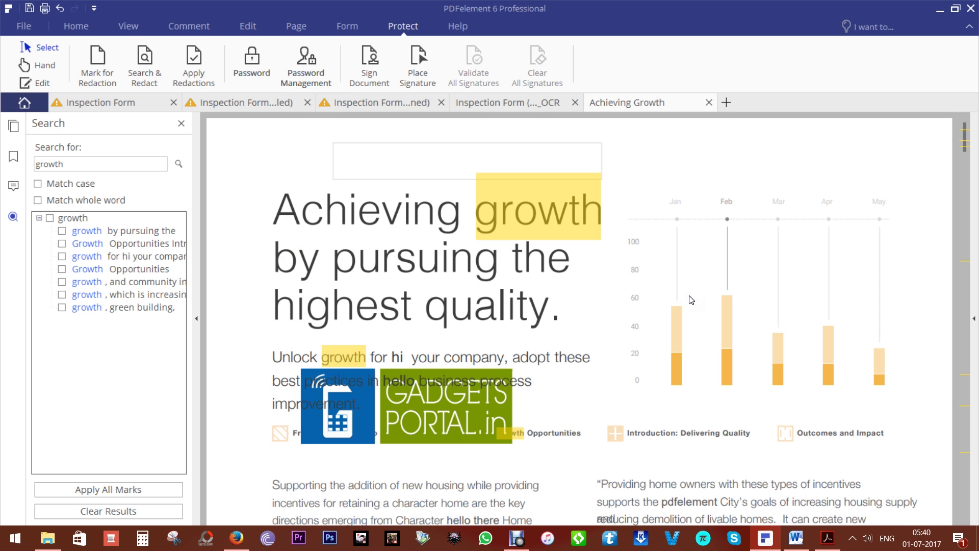
{"action": "left_click", "coordinate": [62, 281]}
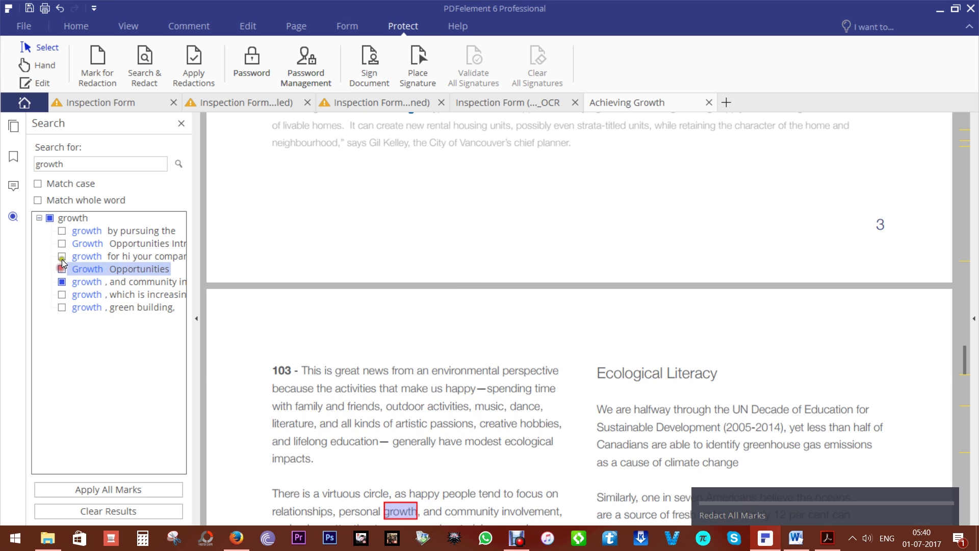
{"action": "left_click", "coordinate": [61, 256]}
{"action": "left_click", "coordinate": [62, 230]}
{"action": "left_click", "coordinate": [127, 490]}
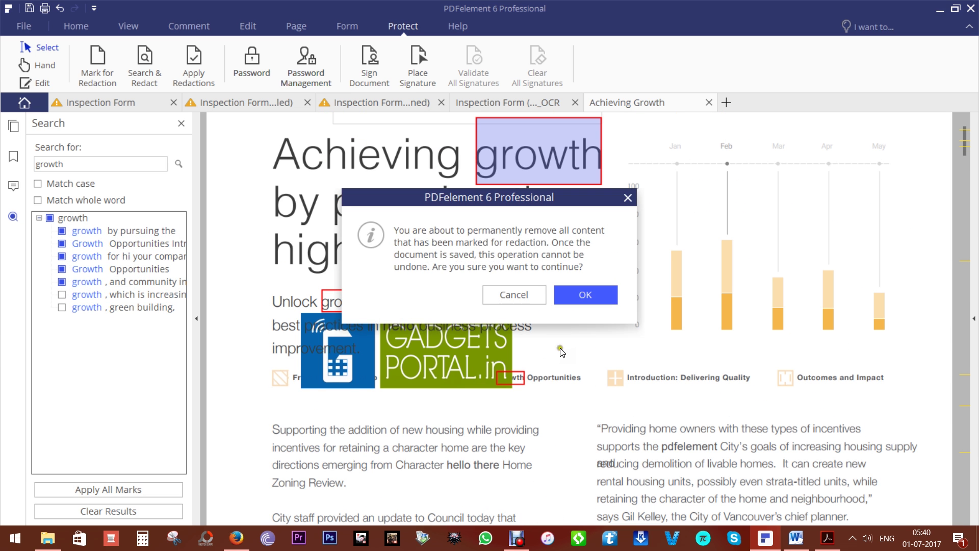
{"action": "left_click", "coordinate": [578, 297]}
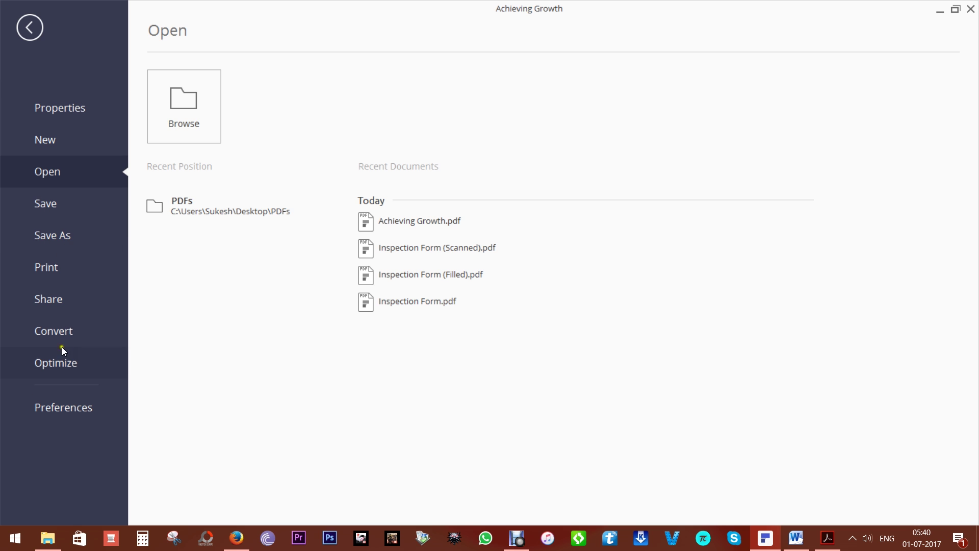
- View the file optimization presets, then return to the Introducing PDFelement 6 page in Firefox
{"action": "left_click", "coordinate": [60, 358]}
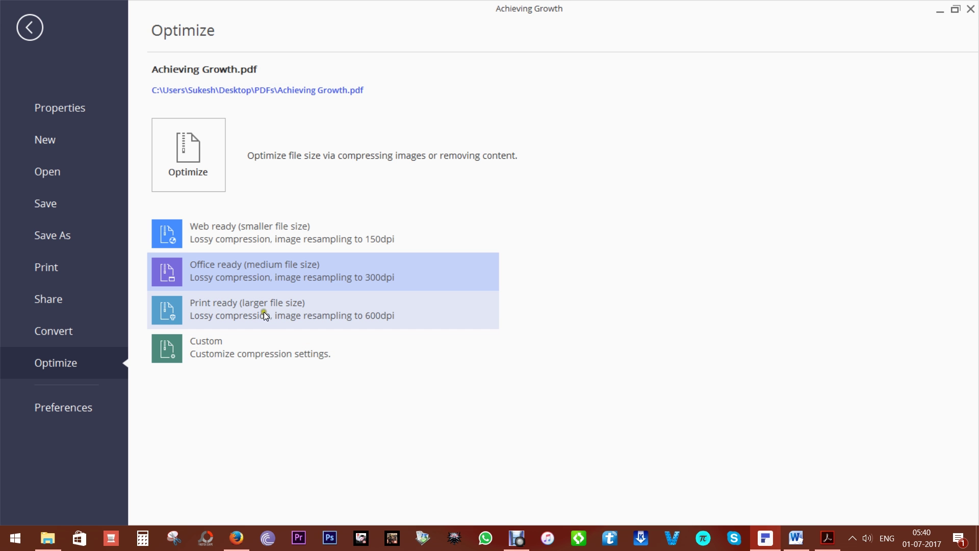
{"action": "left_click", "coordinate": [239, 539]}
{"action": "left_click", "coordinate": [213, 7]}
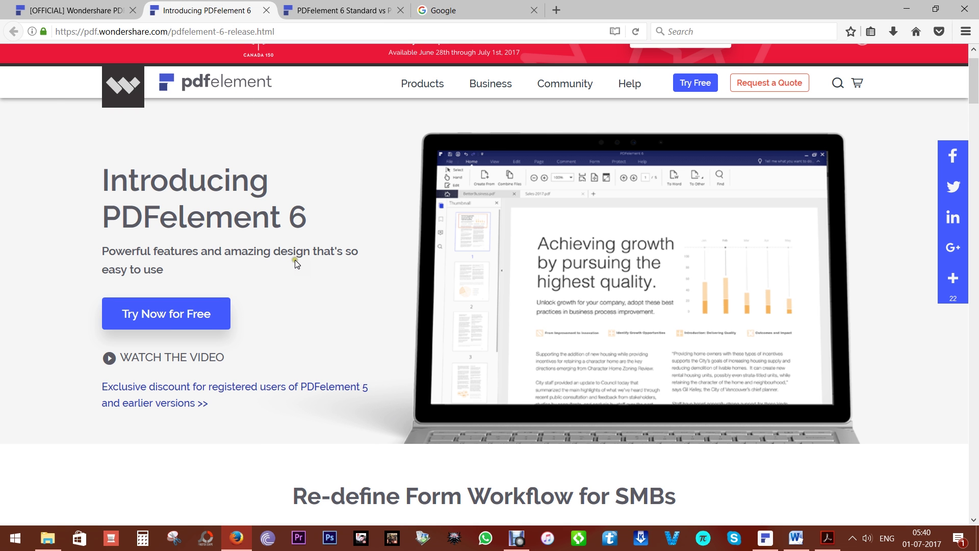
{"action": "scroll", "coordinate": [295, 258], "scroll_direction": "down", "scroll_amount": 3}
{"action": "scroll", "coordinate": [296, 258], "scroll_direction": "down", "scroll_amount": 3}
{"action": "scroll", "coordinate": [295, 259], "scroll_direction": "down", "scroll_amount": 2}
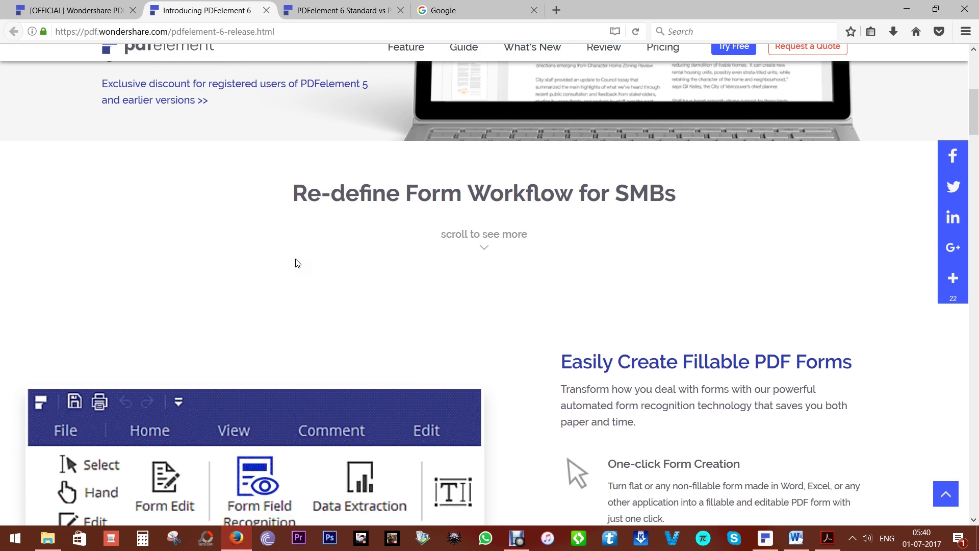
{"action": "scroll", "coordinate": [533, 292], "scroll_direction": "down", "scroll_amount": 3}
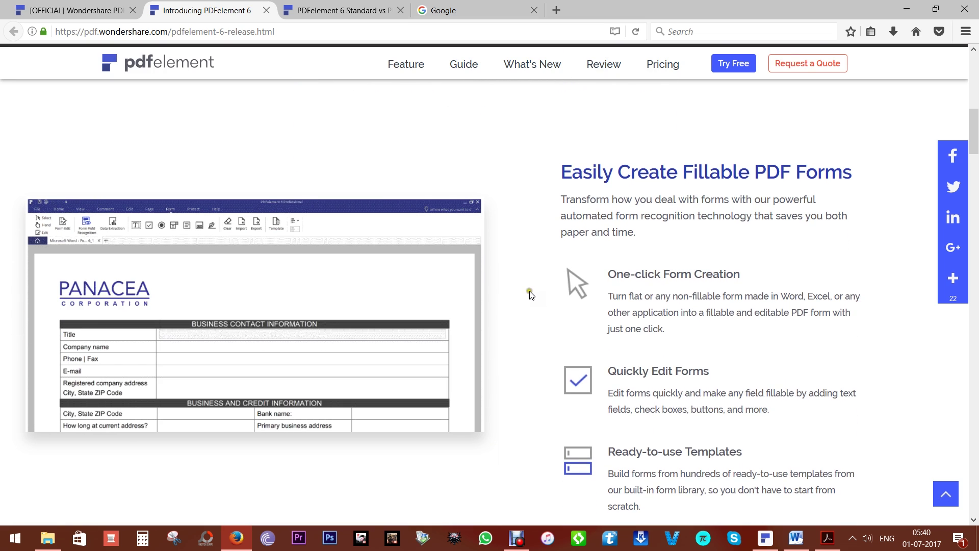
{"action": "scroll", "coordinate": [529, 293], "scroll_direction": "down", "scroll_amount": 3}
{"action": "scroll", "coordinate": [530, 295], "scroll_direction": "down", "scroll_amount": 5}
{"action": "scroll", "coordinate": [530, 294], "scroll_direction": "down", "scroll_amount": 5}
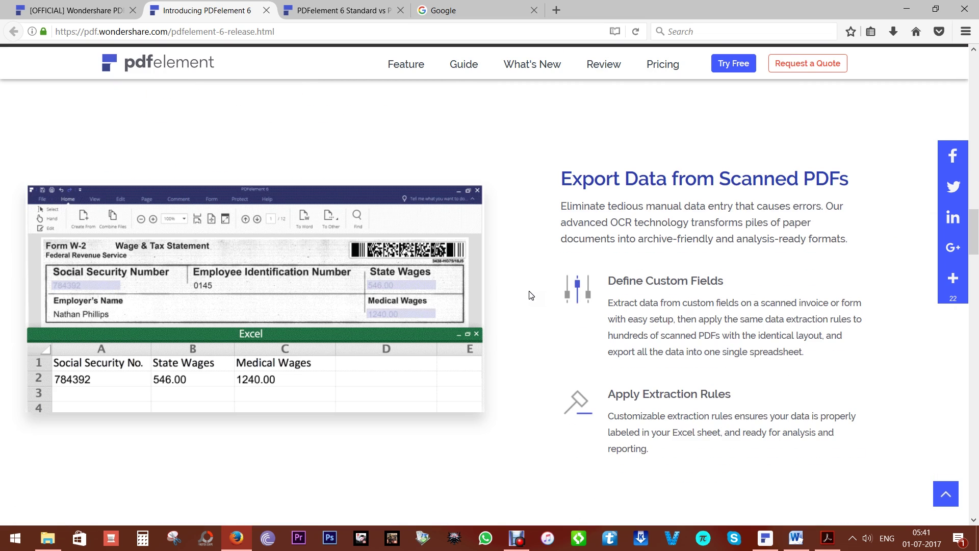
{"action": "scroll", "coordinate": [531, 294], "scroll_direction": "down", "scroll_amount": 6}
{"action": "scroll", "coordinate": [530, 295], "scroll_direction": "down", "scroll_amount": 4}
{"action": "scroll", "coordinate": [427, 305], "scroll_direction": "down", "scroll_amount": 7}
{"action": "scroll", "coordinate": [428, 304], "scroll_direction": "down", "scroll_amount": 5}
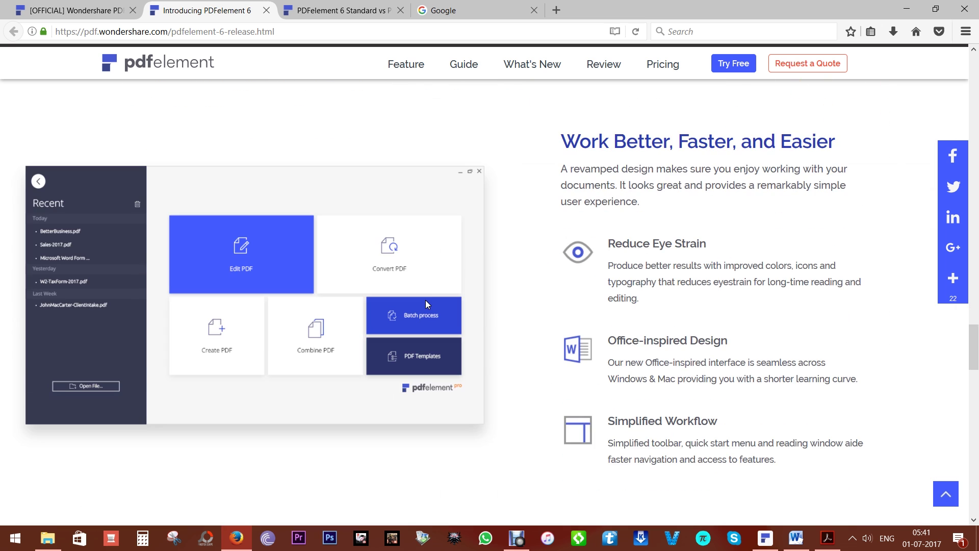
{"action": "scroll", "coordinate": [427, 304], "scroll_direction": "down", "scroll_amount": 2}
{"action": "scroll", "coordinate": [427, 304], "scroll_direction": "down", "scroll_amount": 7}
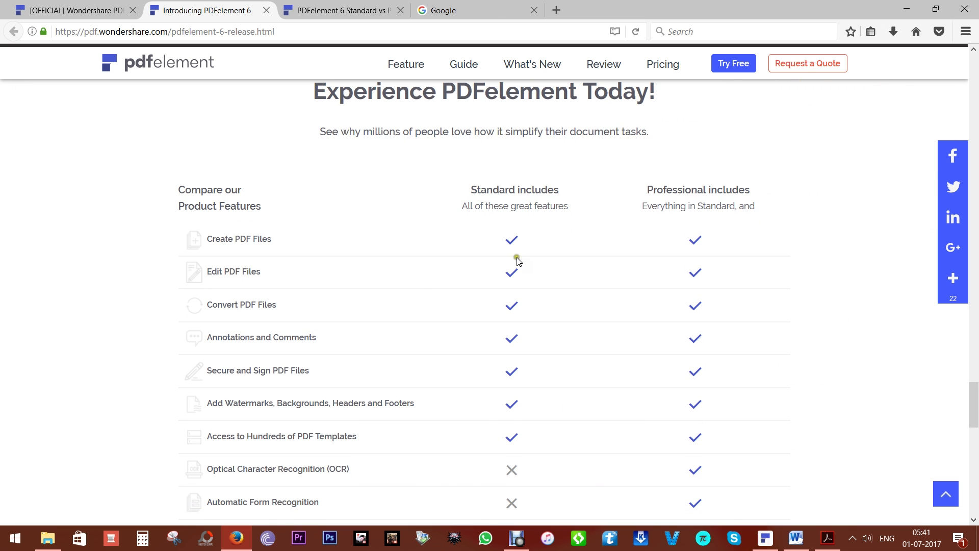
{"action": "left_click", "coordinate": [352, 10]}
{"action": "scroll", "coordinate": [340, 289], "scroll_direction": "down", "scroll_amount": 3}
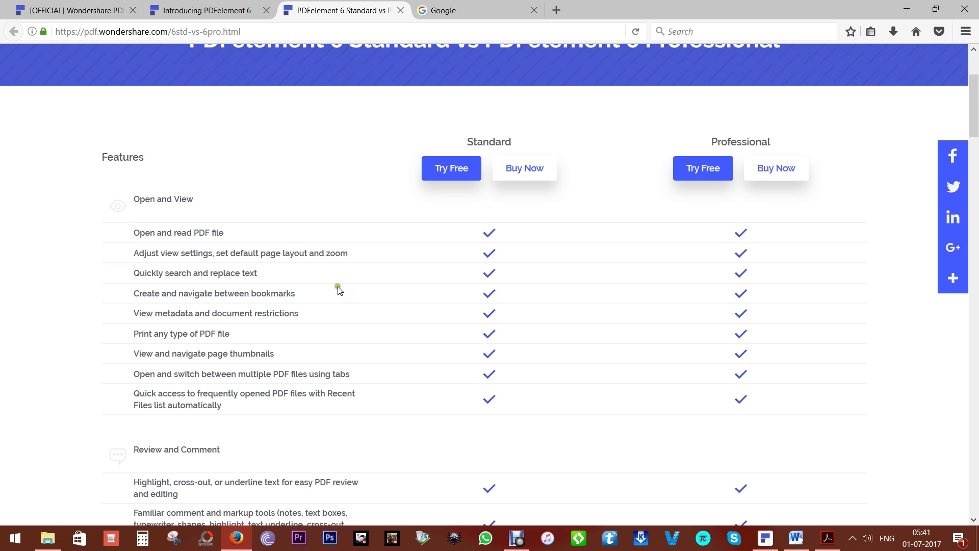
{"action": "scroll", "coordinate": [339, 290], "scroll_direction": "down", "scroll_amount": 4}
{"action": "scroll", "coordinate": [339, 290], "scroll_direction": "down", "scroll_amount": 5}
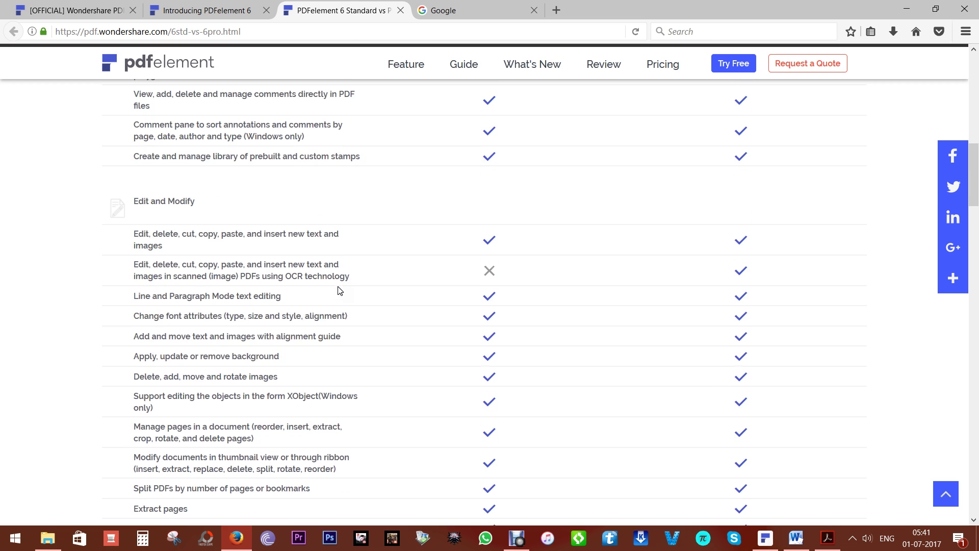
{"action": "scroll", "coordinate": [340, 290], "scroll_direction": "down", "scroll_amount": 5}
{"action": "scroll", "coordinate": [340, 290], "scroll_direction": "down", "scroll_amount": 4}
{"action": "scroll", "coordinate": [340, 290], "scroll_direction": "down", "scroll_amount": 3}
{"action": "scroll", "coordinate": [339, 290], "scroll_direction": "down", "scroll_amount": 5}
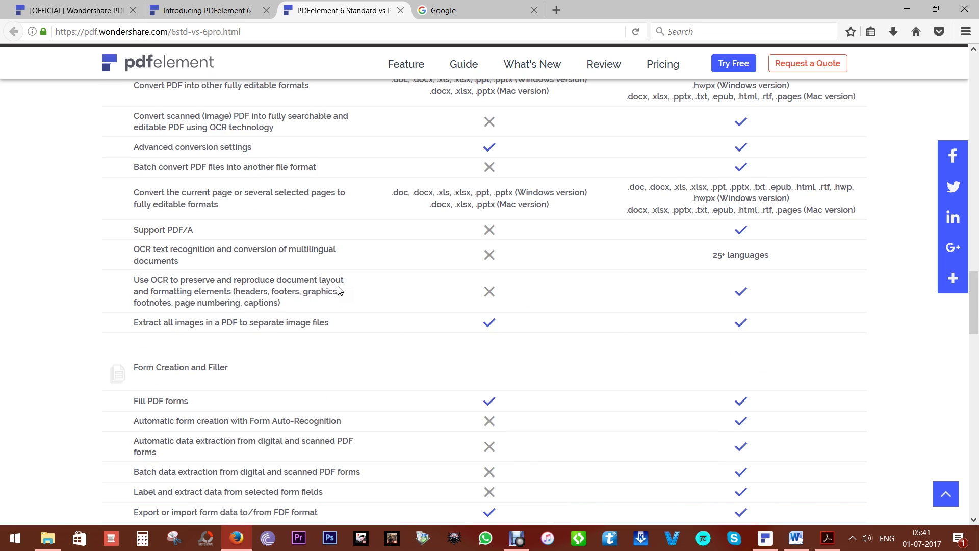
{"action": "scroll", "coordinate": [340, 290], "scroll_direction": "up", "scroll_amount": 3}
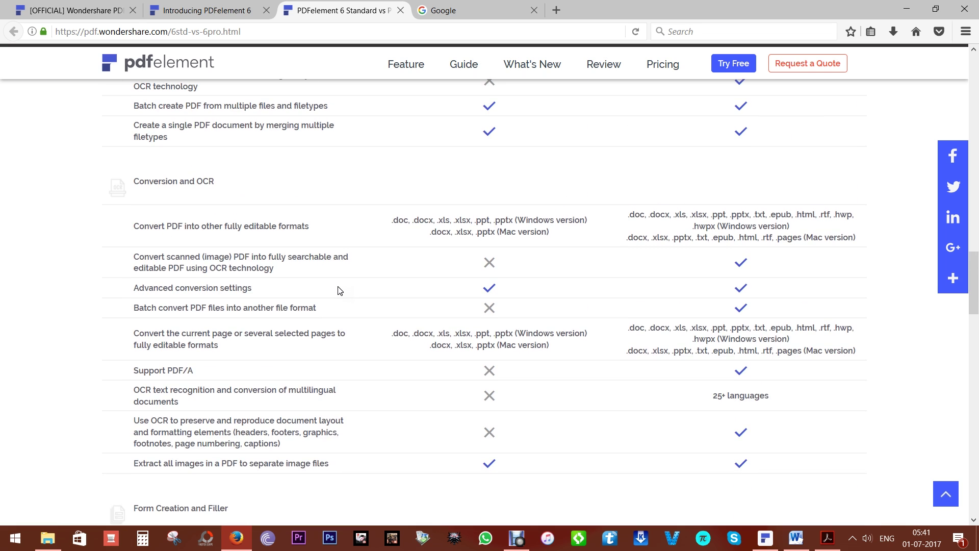
{"action": "scroll", "coordinate": [339, 290], "scroll_direction": "down", "scroll_amount": 7}
{"action": "scroll", "coordinate": [339, 290], "scroll_direction": "down", "scroll_amount": 2}
{"action": "scroll", "coordinate": [340, 290], "scroll_direction": "down", "scroll_amount": 5}
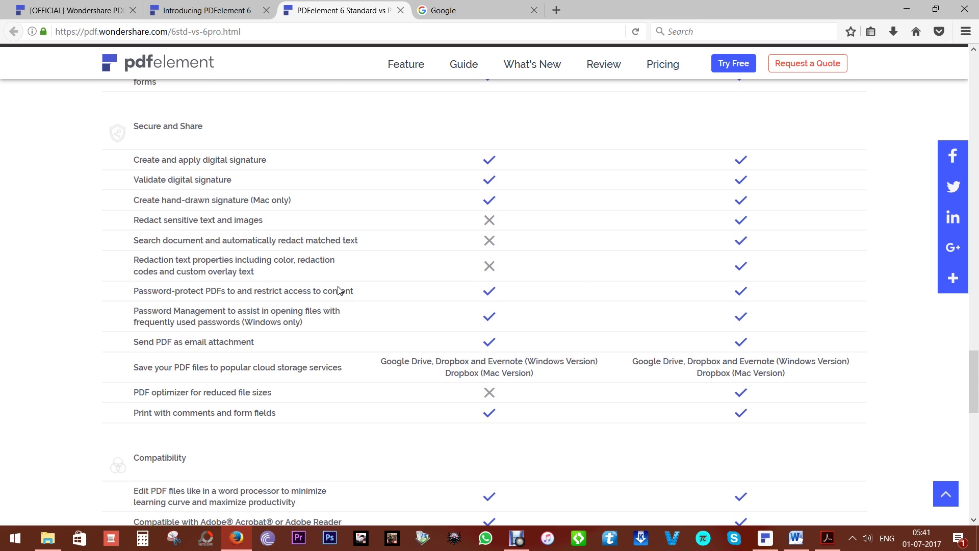
{"action": "scroll", "coordinate": [339, 290], "scroll_direction": "down", "scroll_amount": 10}
{"action": "key", "text": "ctrl+shift+Tab"}
{"action": "left_click", "coordinate": [946, 493]}
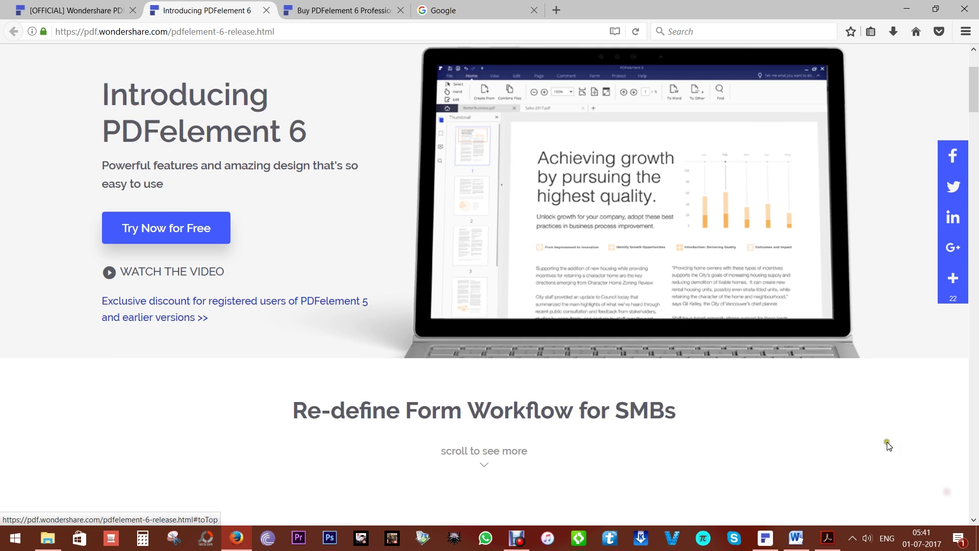